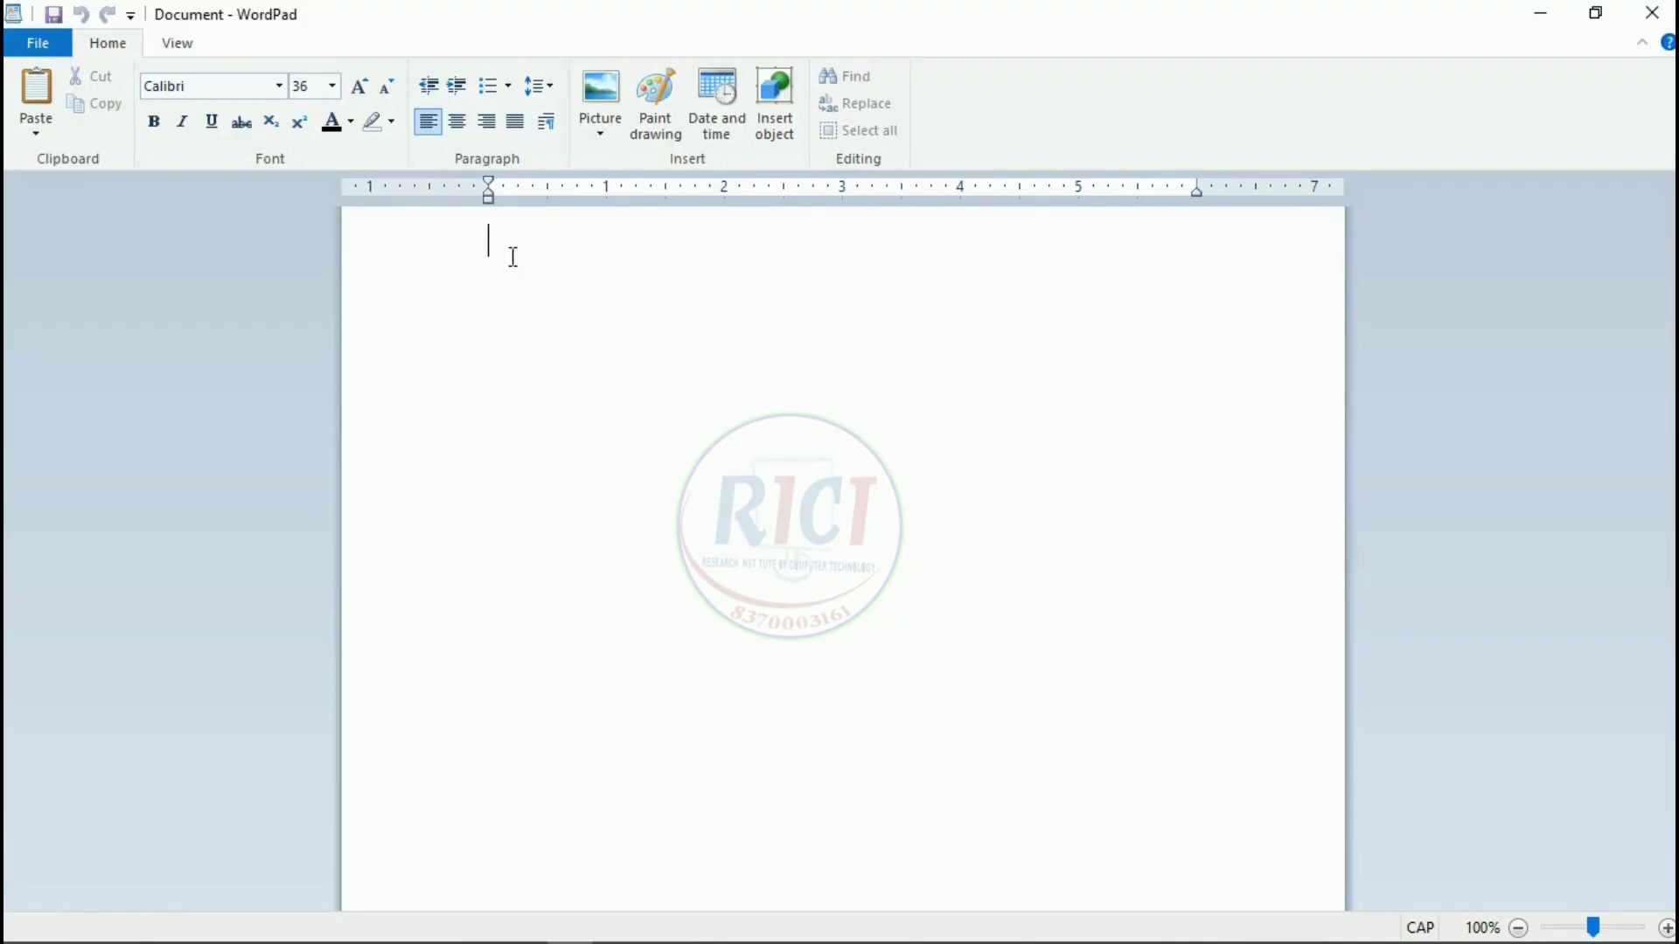
Enter the text "H2O" on the first line of the document.
type("h")
key("BackSpace")
type("H")
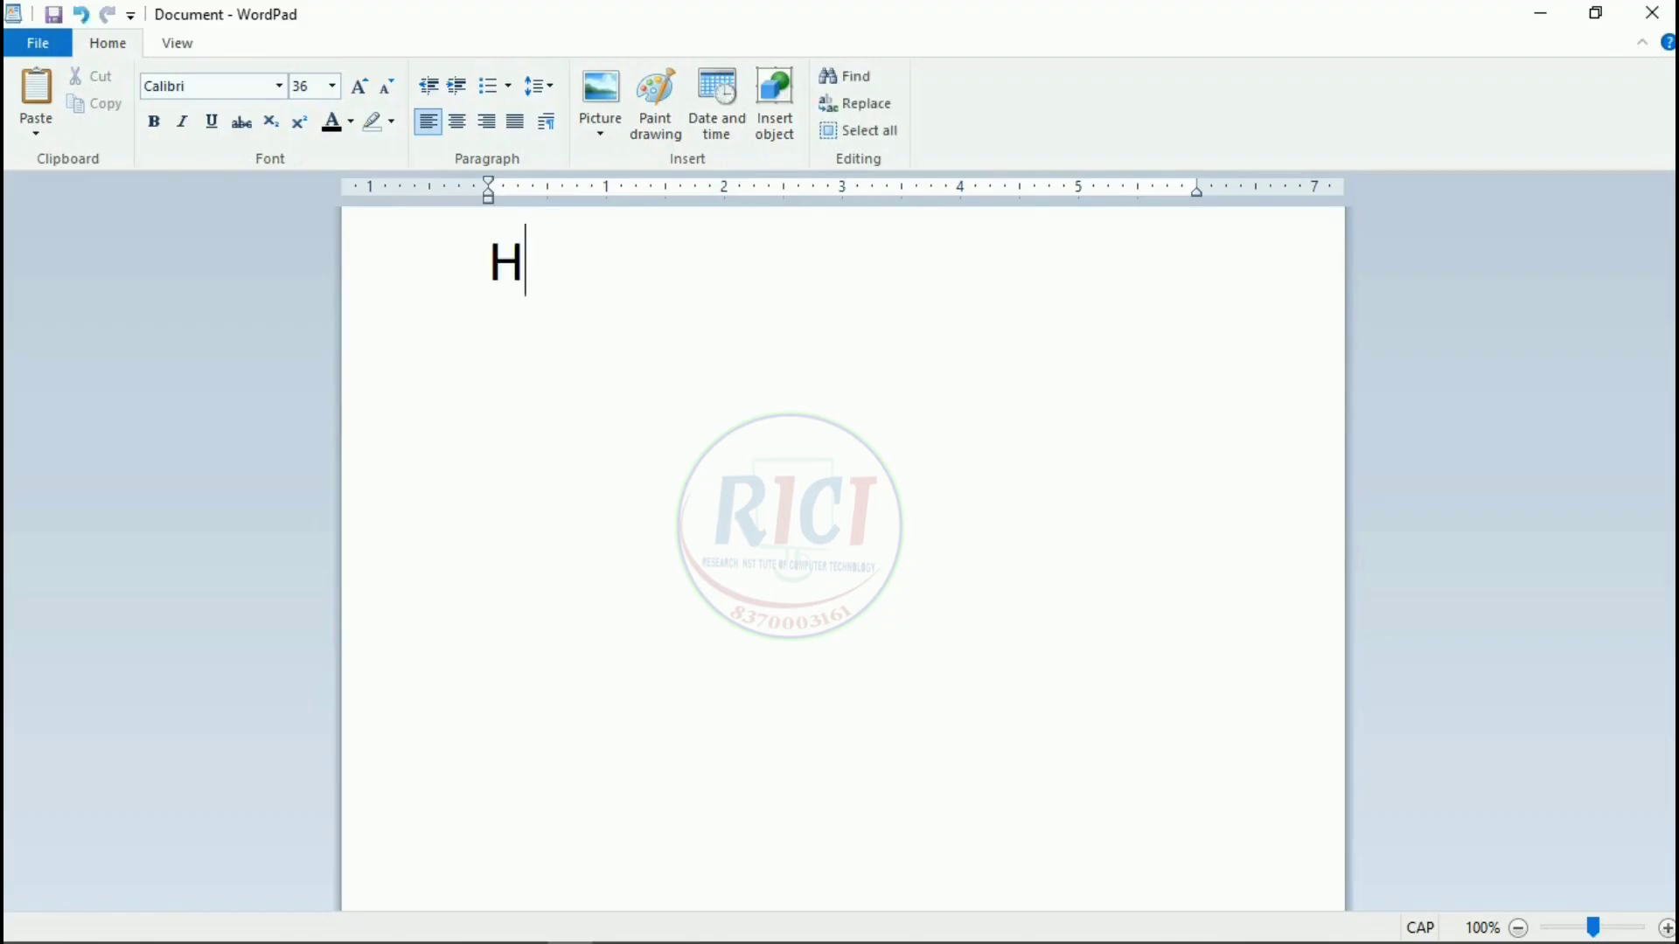
type("2O")
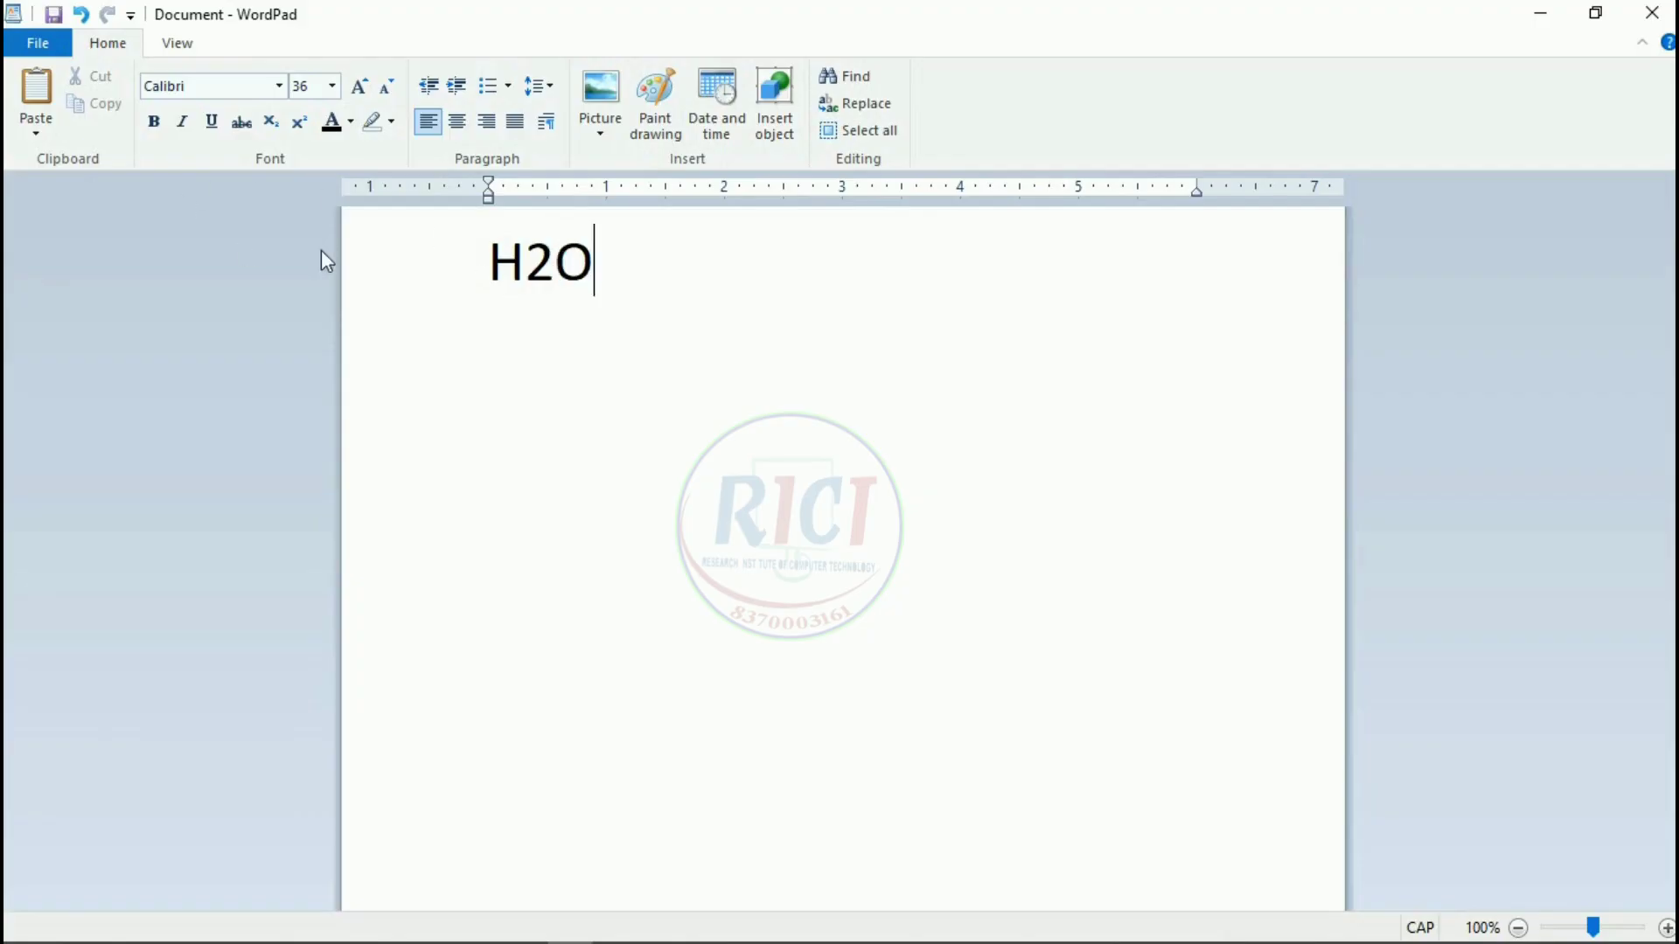
Enlarge the "H2O" text to font size 140.
left_click_drag(488, 263, 592, 277)
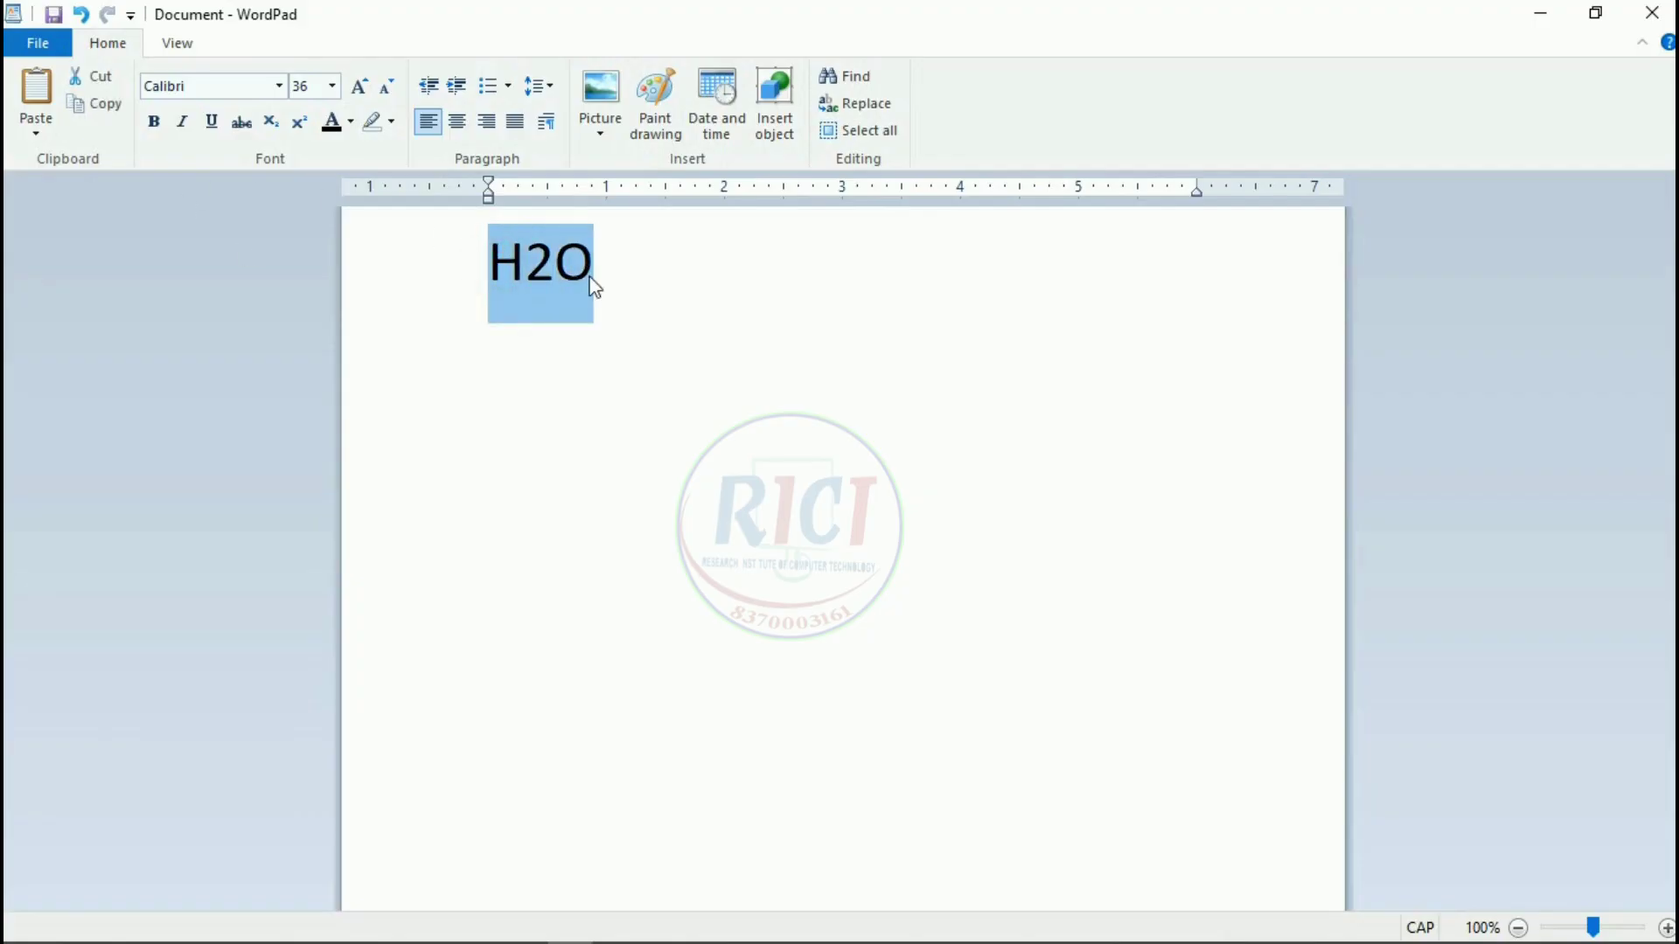
key("ctrl+shift+period")
key("ctrl+shift+period")
key("ctrl+shift+period")
key("ctrl+shift+period")
key("ctrl+shift+period")
key("ctrl+shift+period")
key("ctrl+shift+period")
key("ctrl+shift+period")
key("ctrl+shift+period")
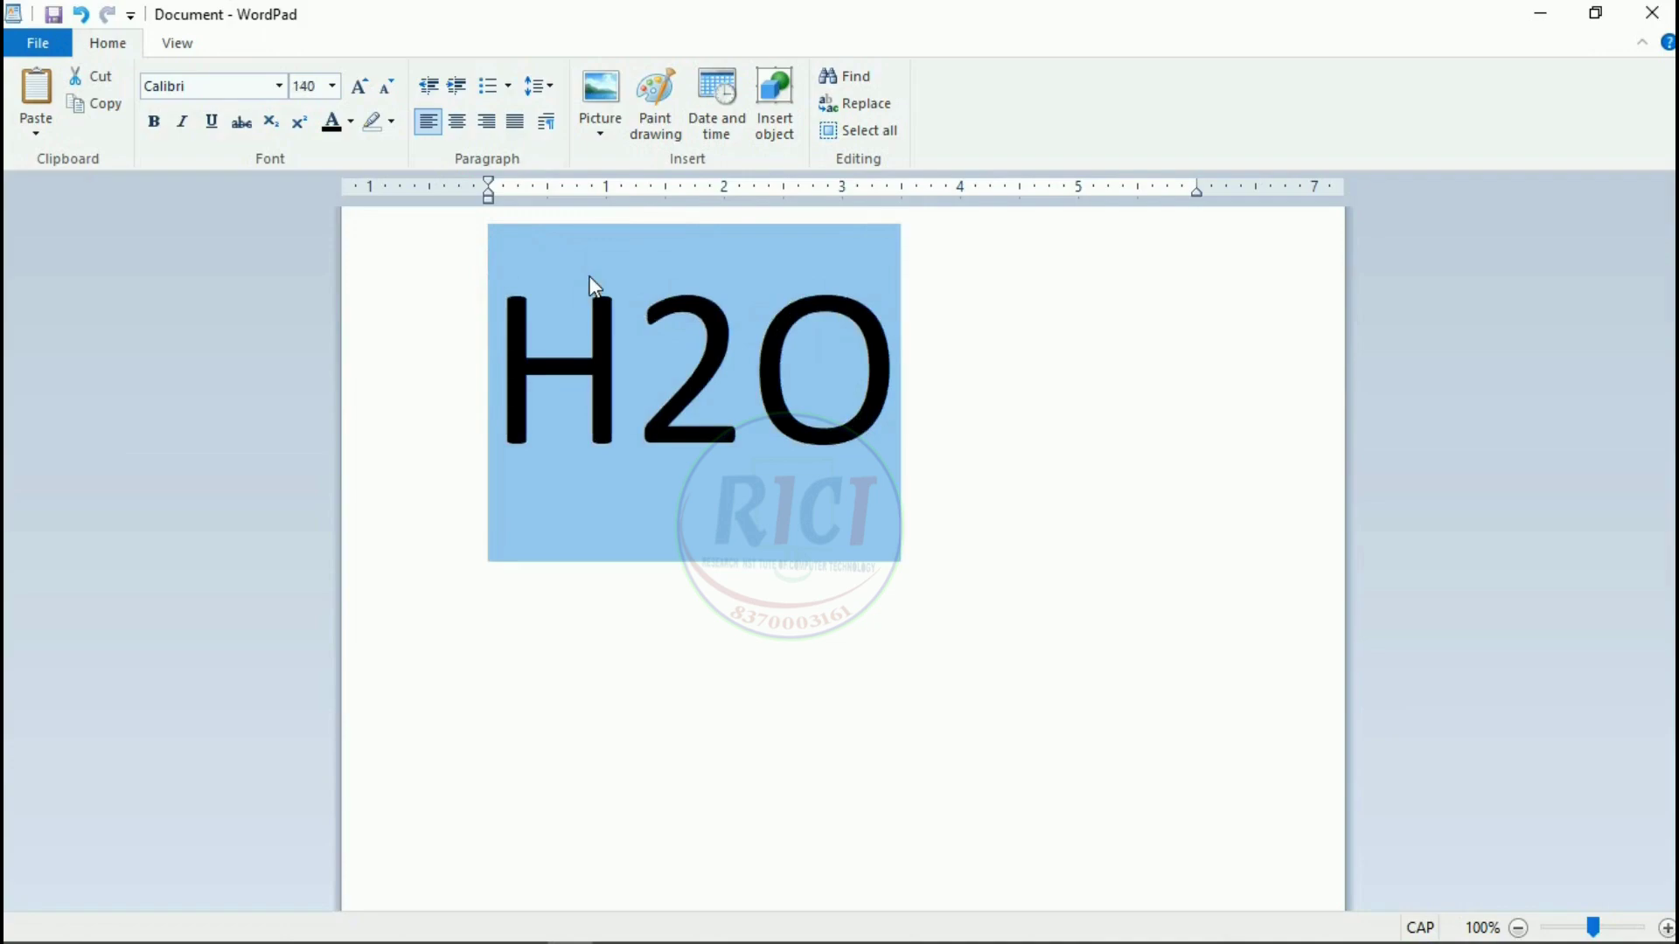
Format the 2 in "H2O" as subscript.
left_click(743, 398)
left_click_drag(645, 389, 737, 411)
left_click(749, 411)
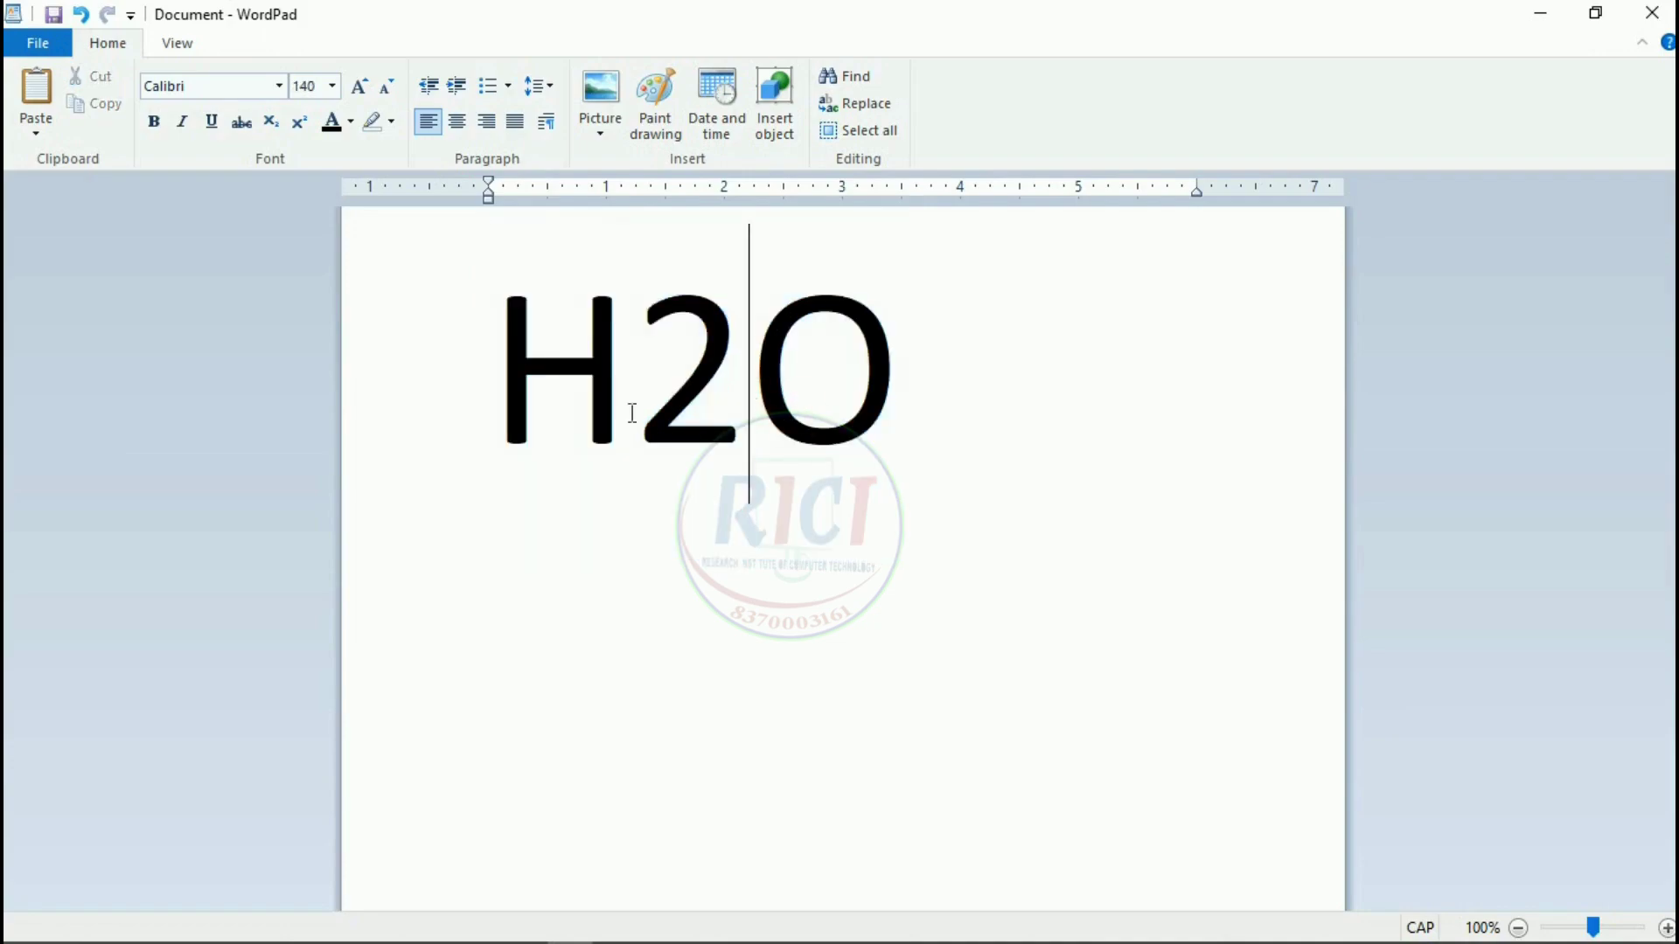
left_click_drag(630, 411, 772, 428)
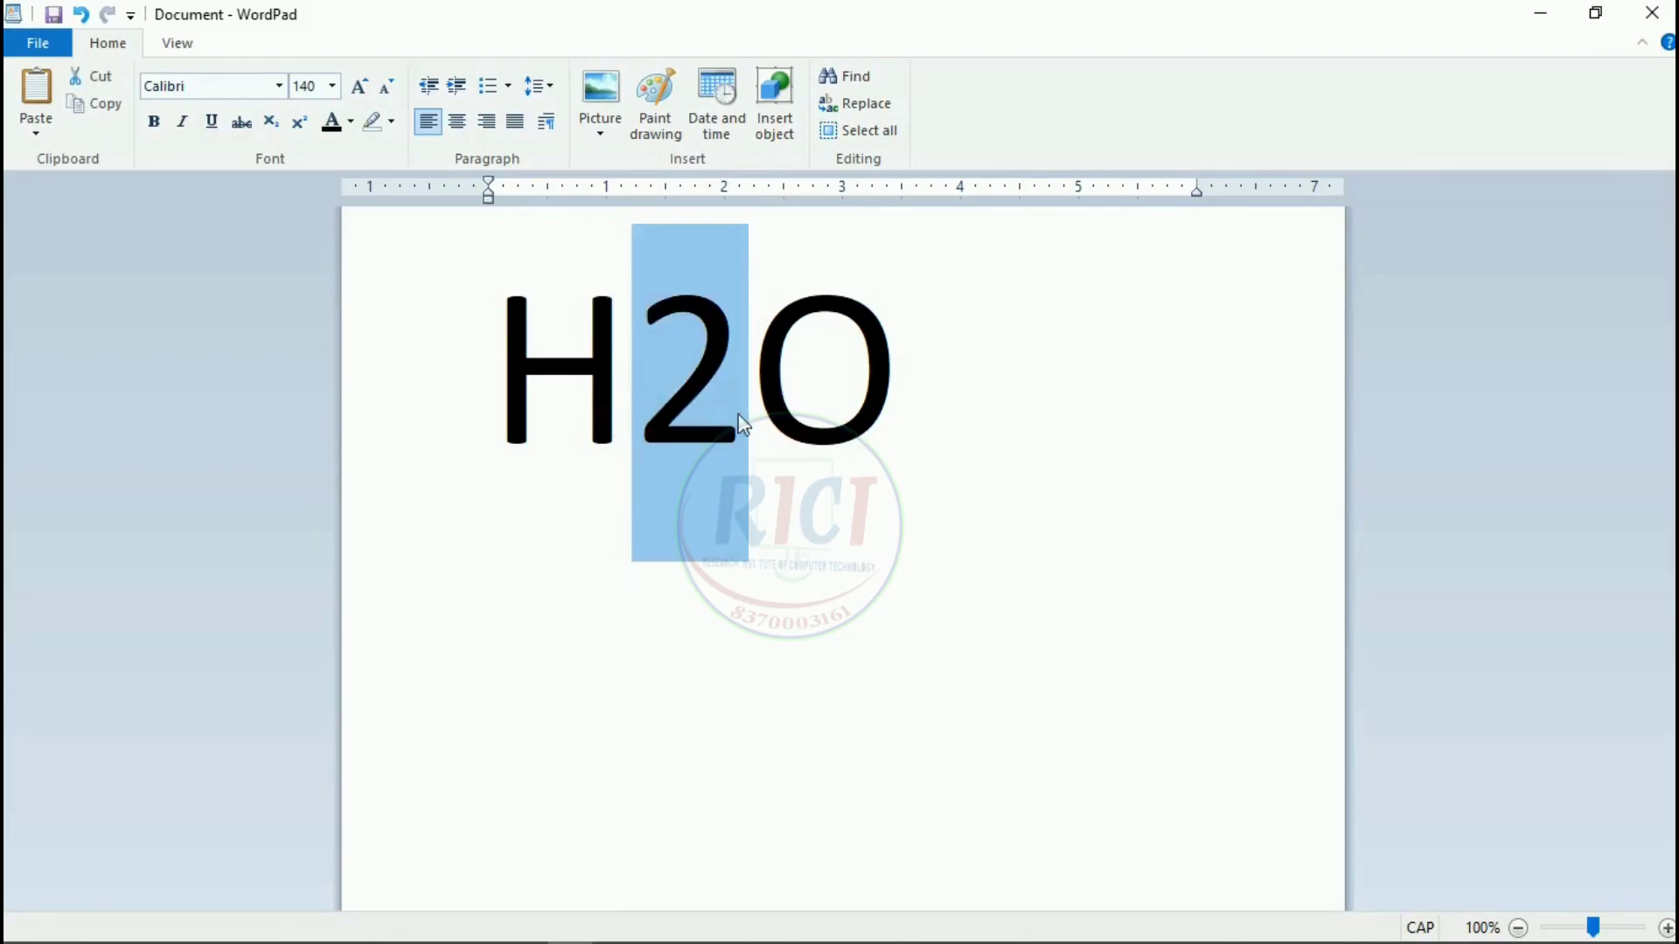
left_click(742, 424)
left_click_drag(637, 412, 742, 424)
left_click(272, 123)
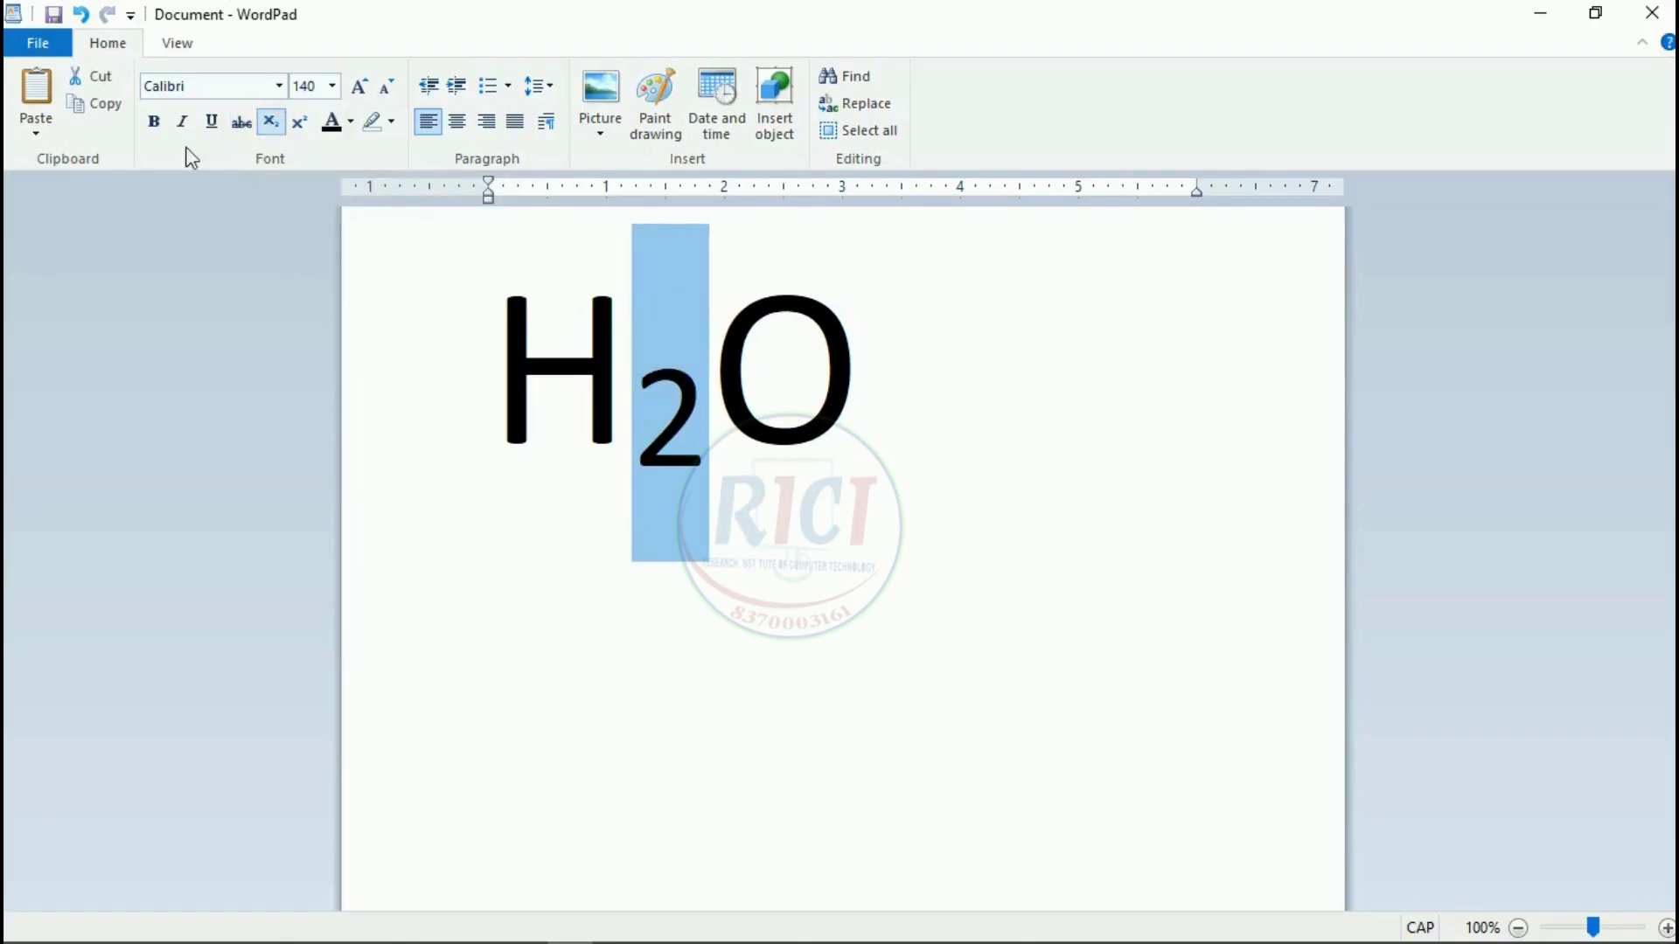
left_click(847, 376)
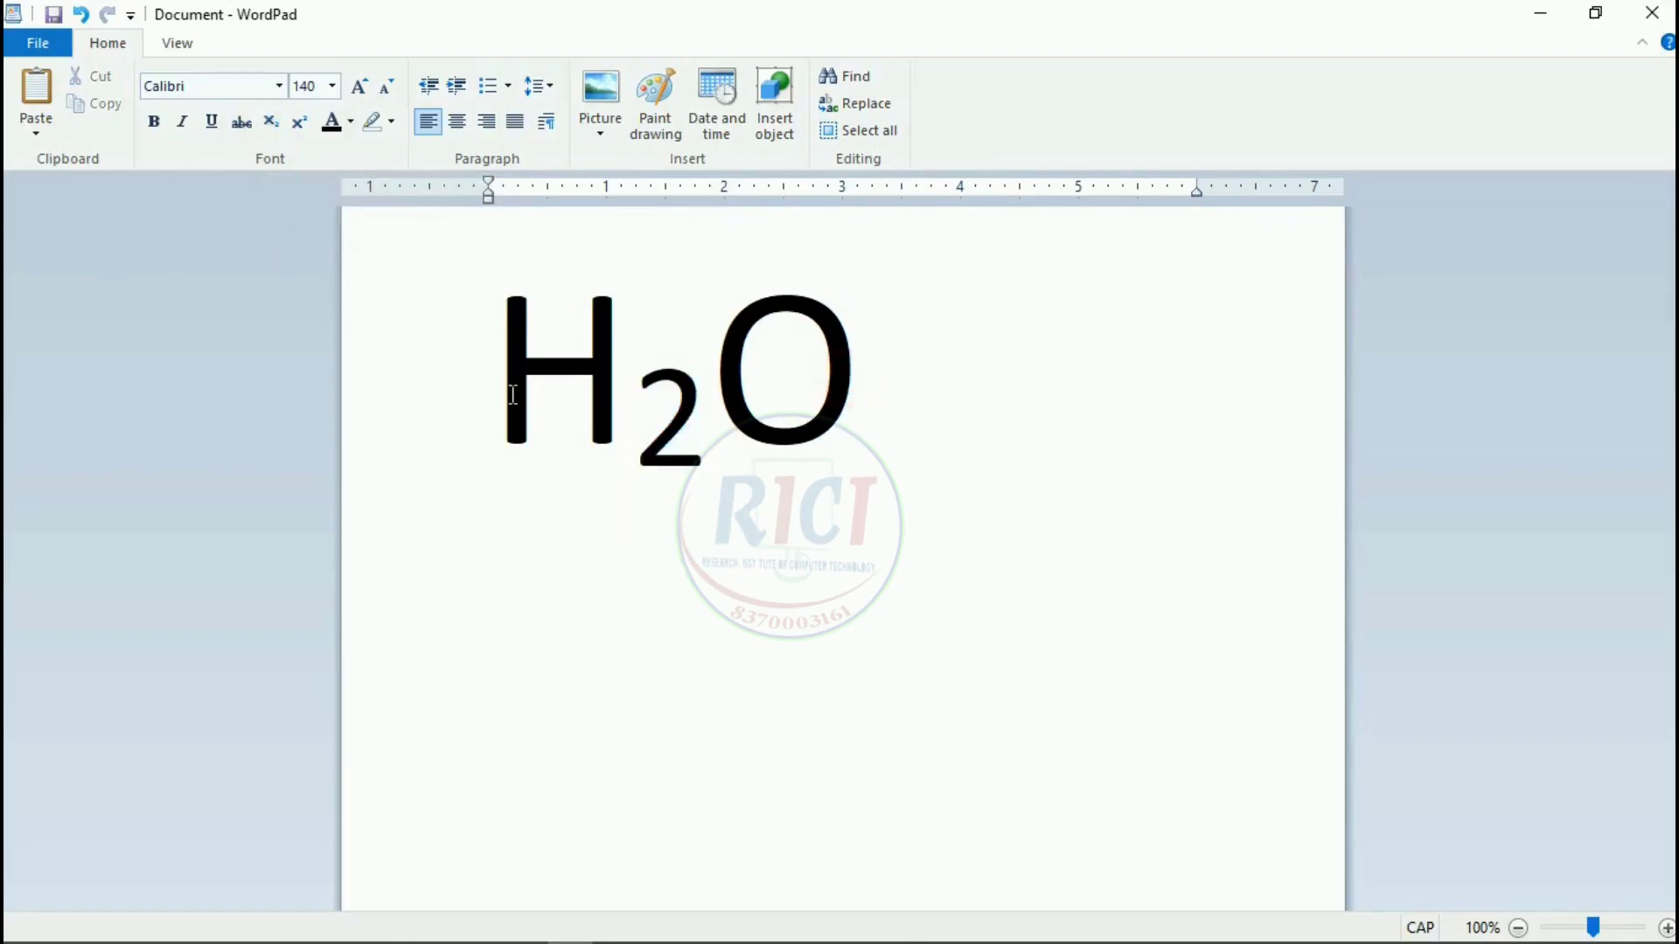
Add "X2" on the line below H2O and format its 2 as superscript.
left_click(514, 394)
left_click(844, 404, "shift")
left_click(903, 408)
type("X2")
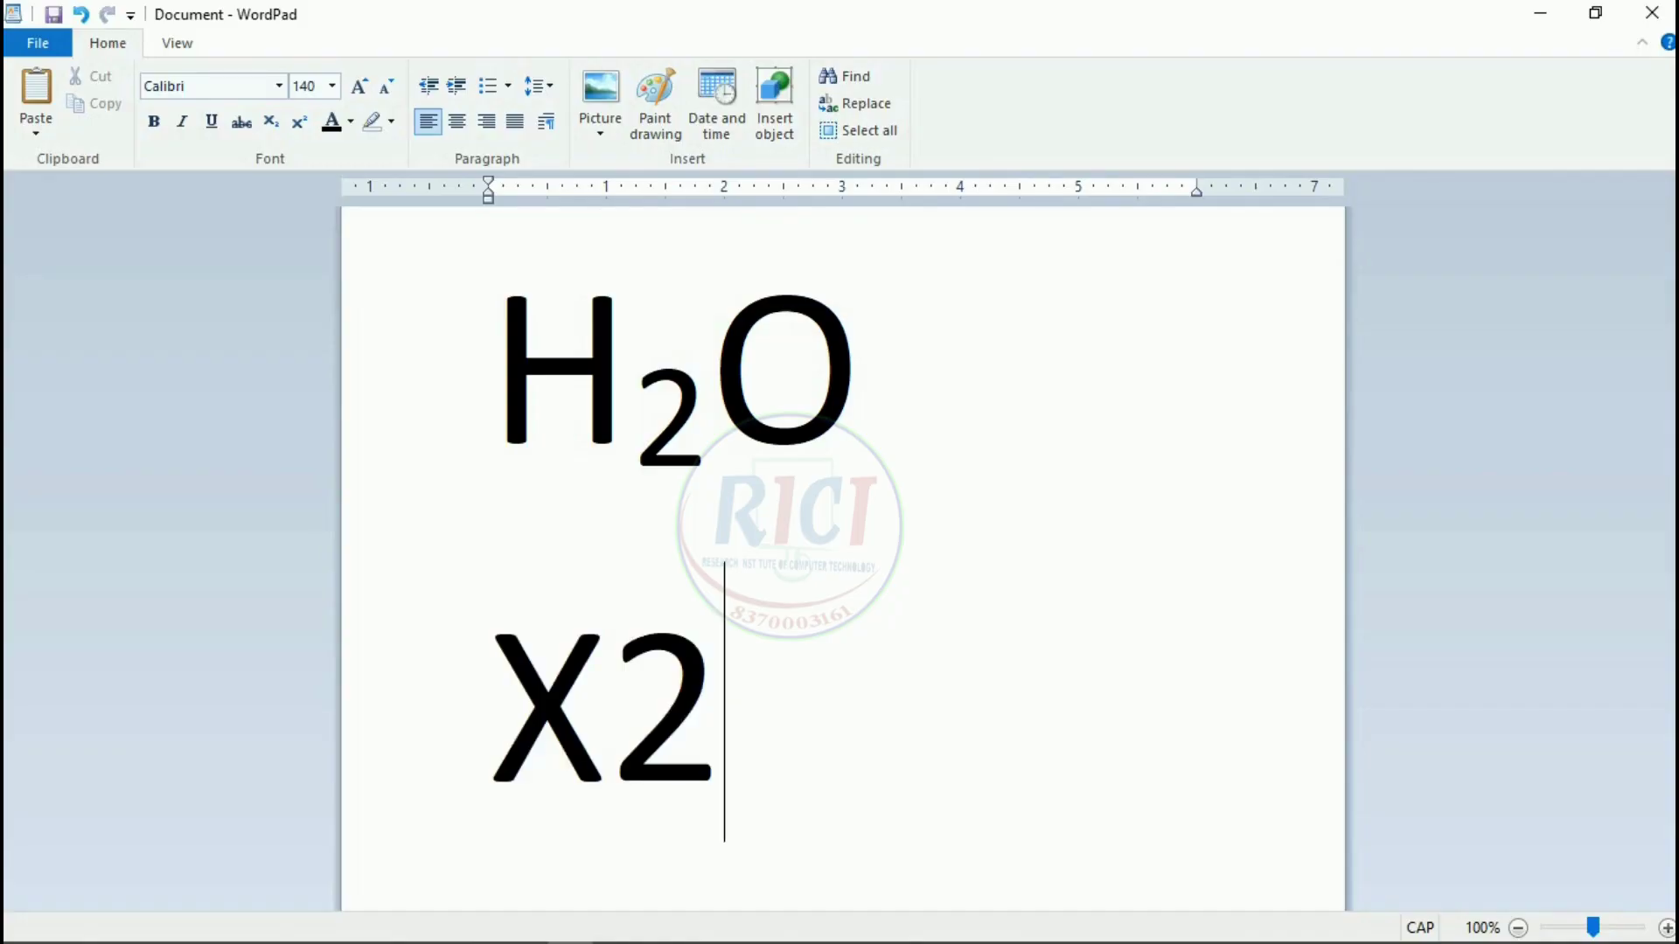
key("shift+Left")
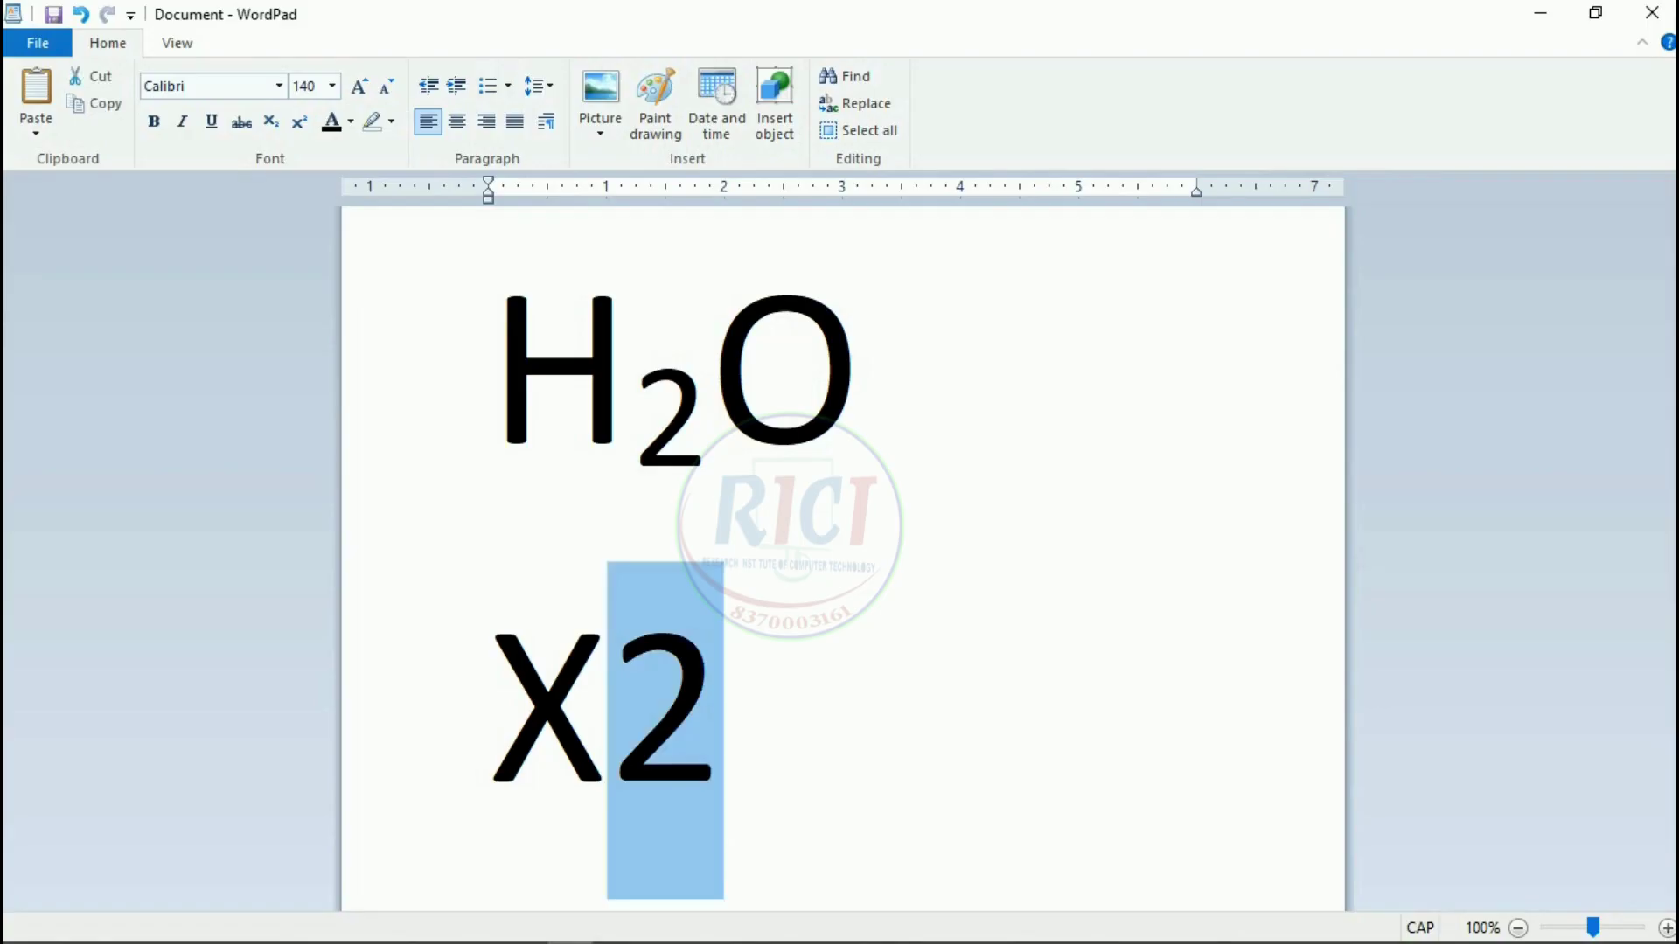
left_click(300, 122)
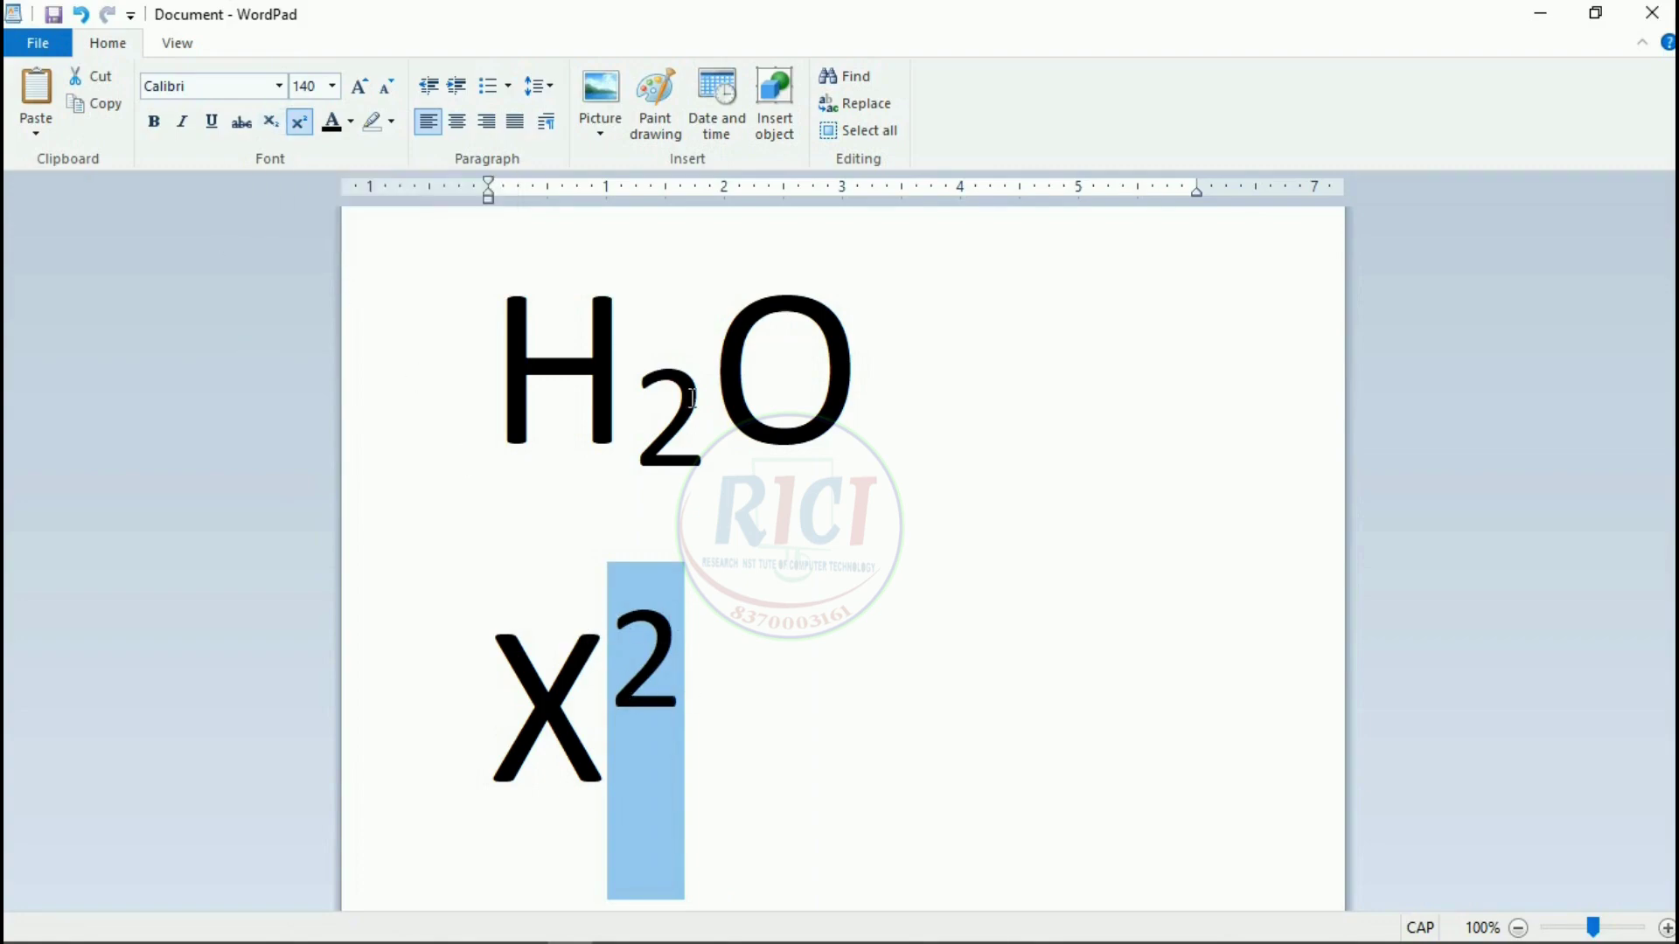
left_click(695, 645)
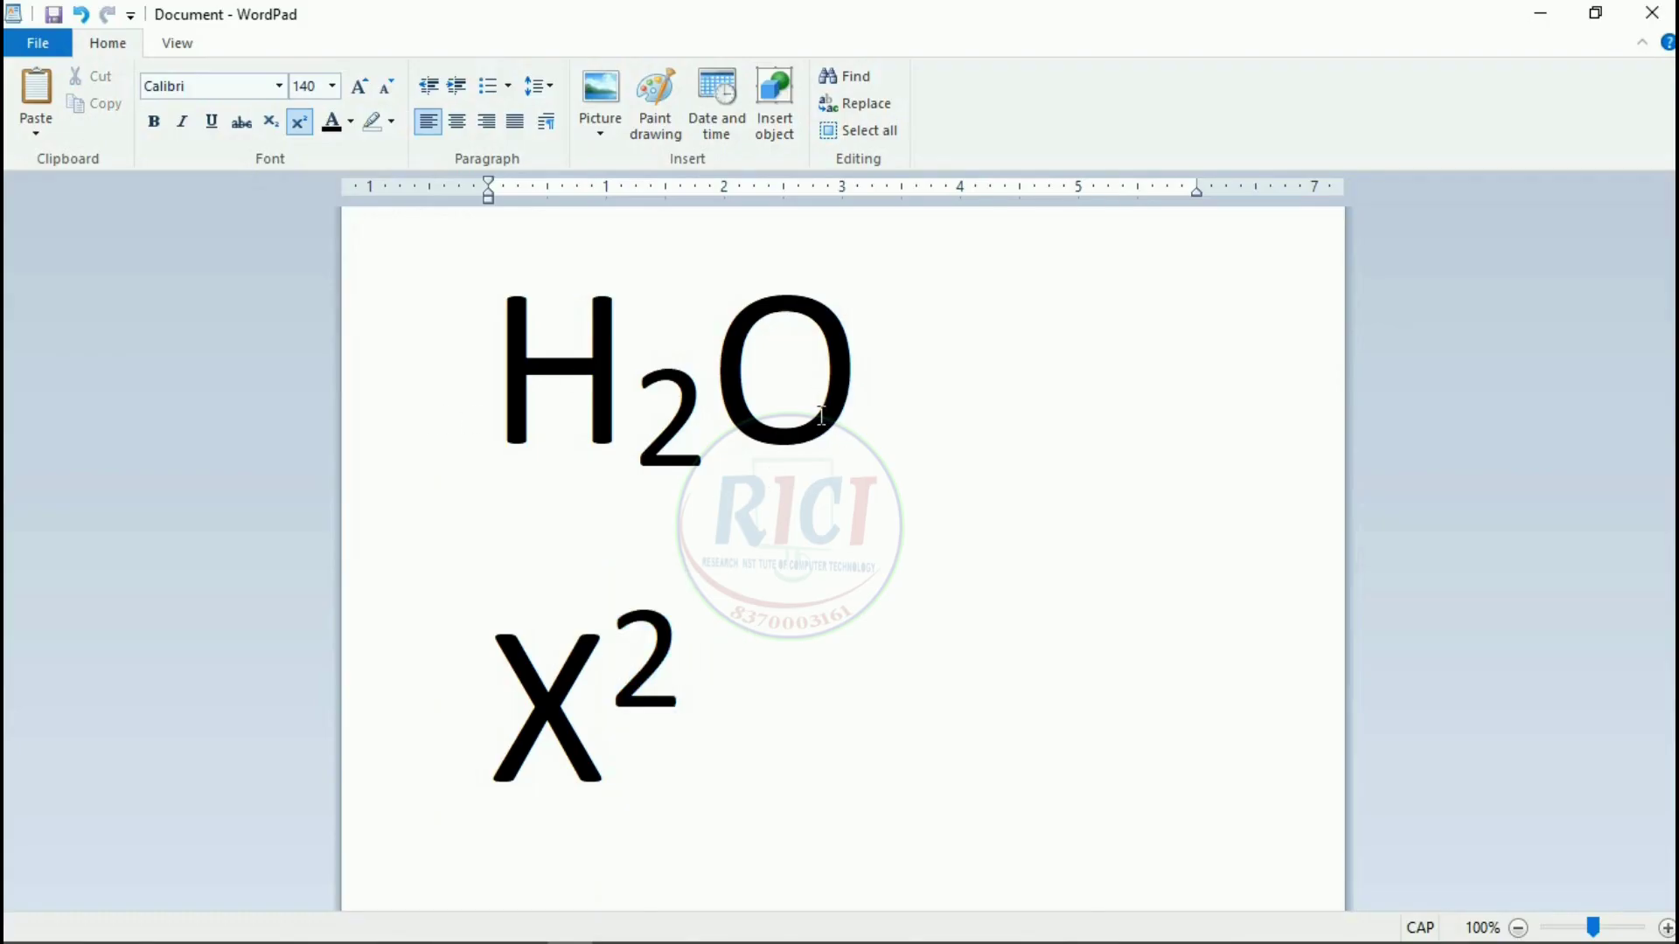
Delete all the text in the document and start a bulleted list.
left_click_drag(658, 688, 443, 382)
key("Delete")
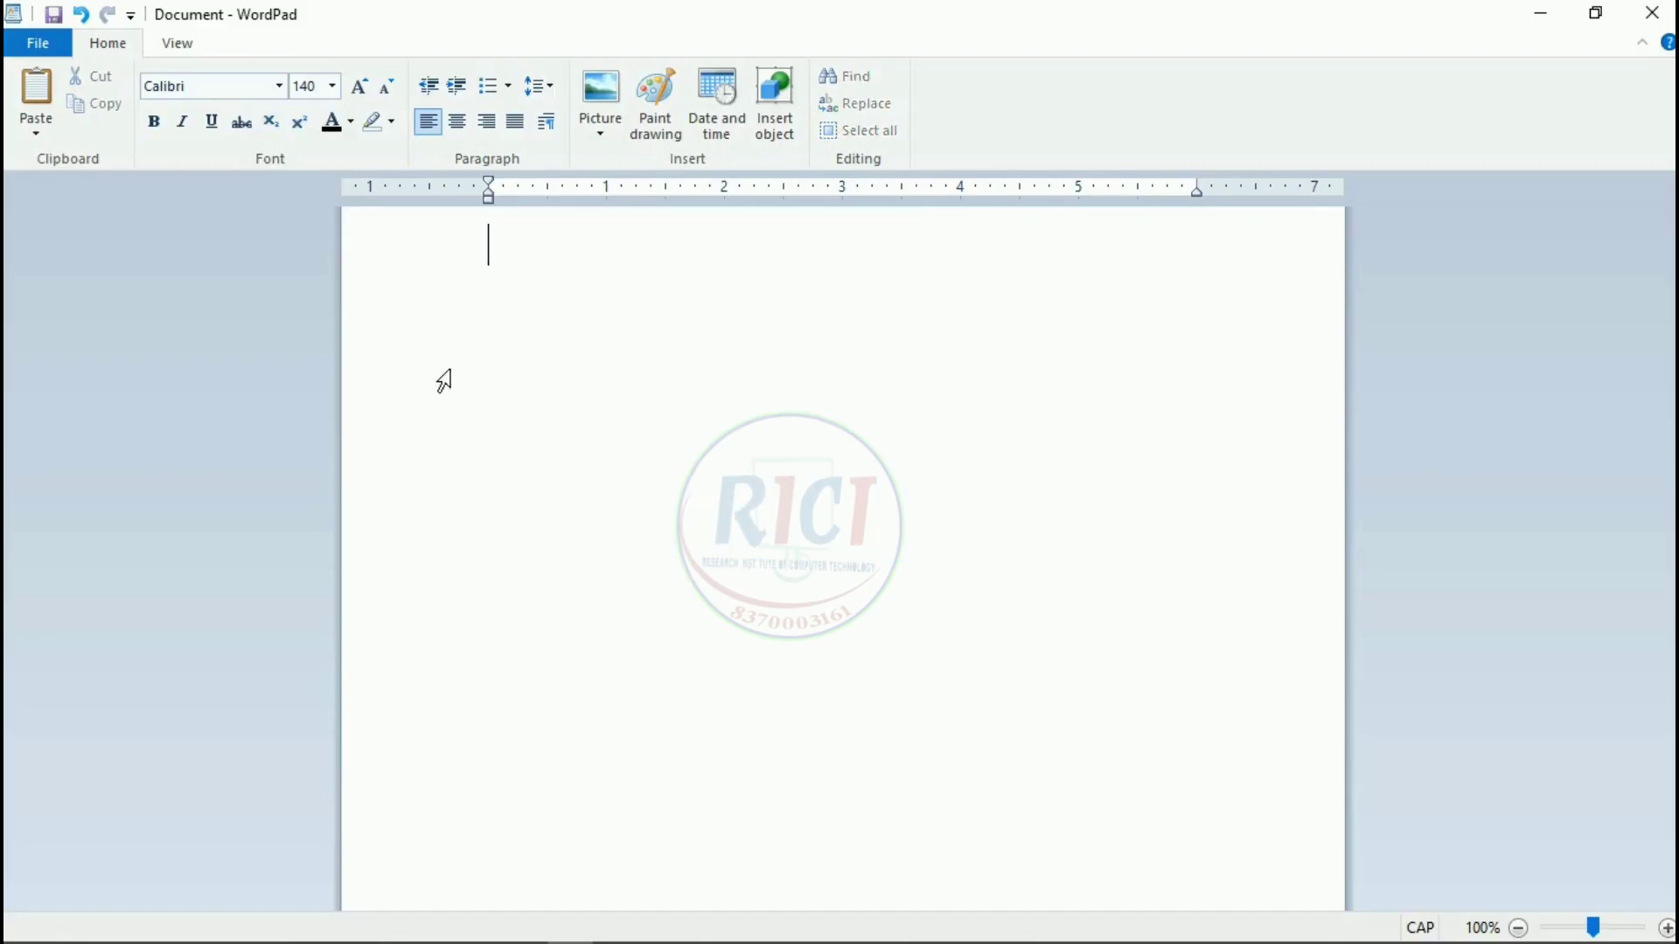
left_click(509, 88)
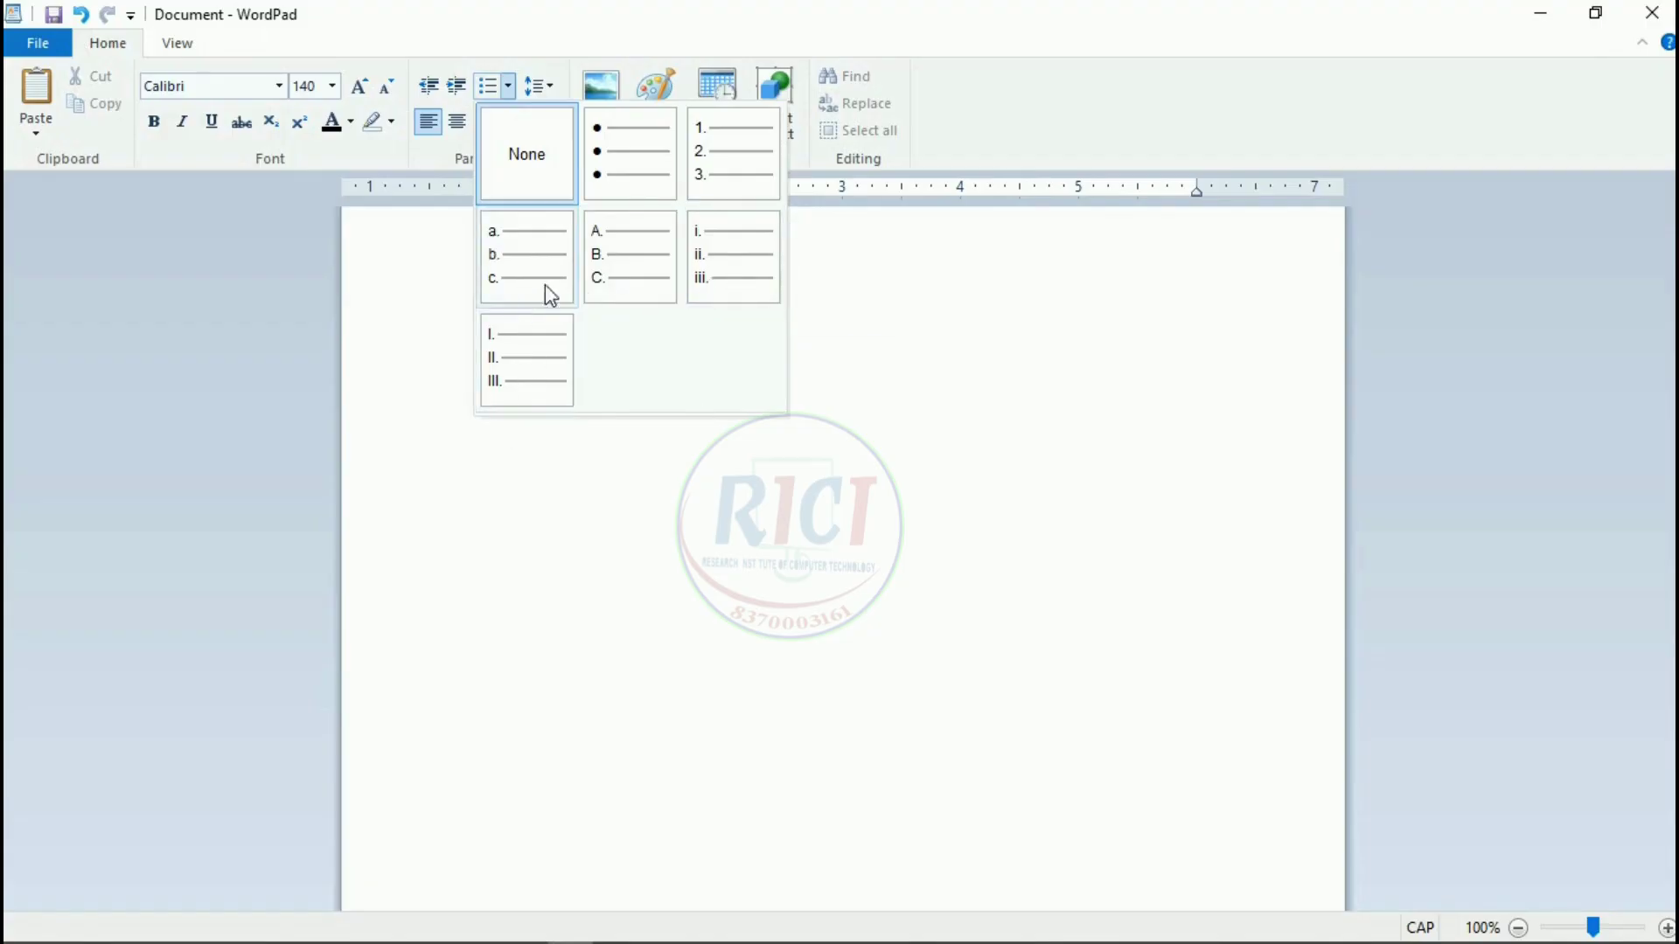
left_click(627, 178)
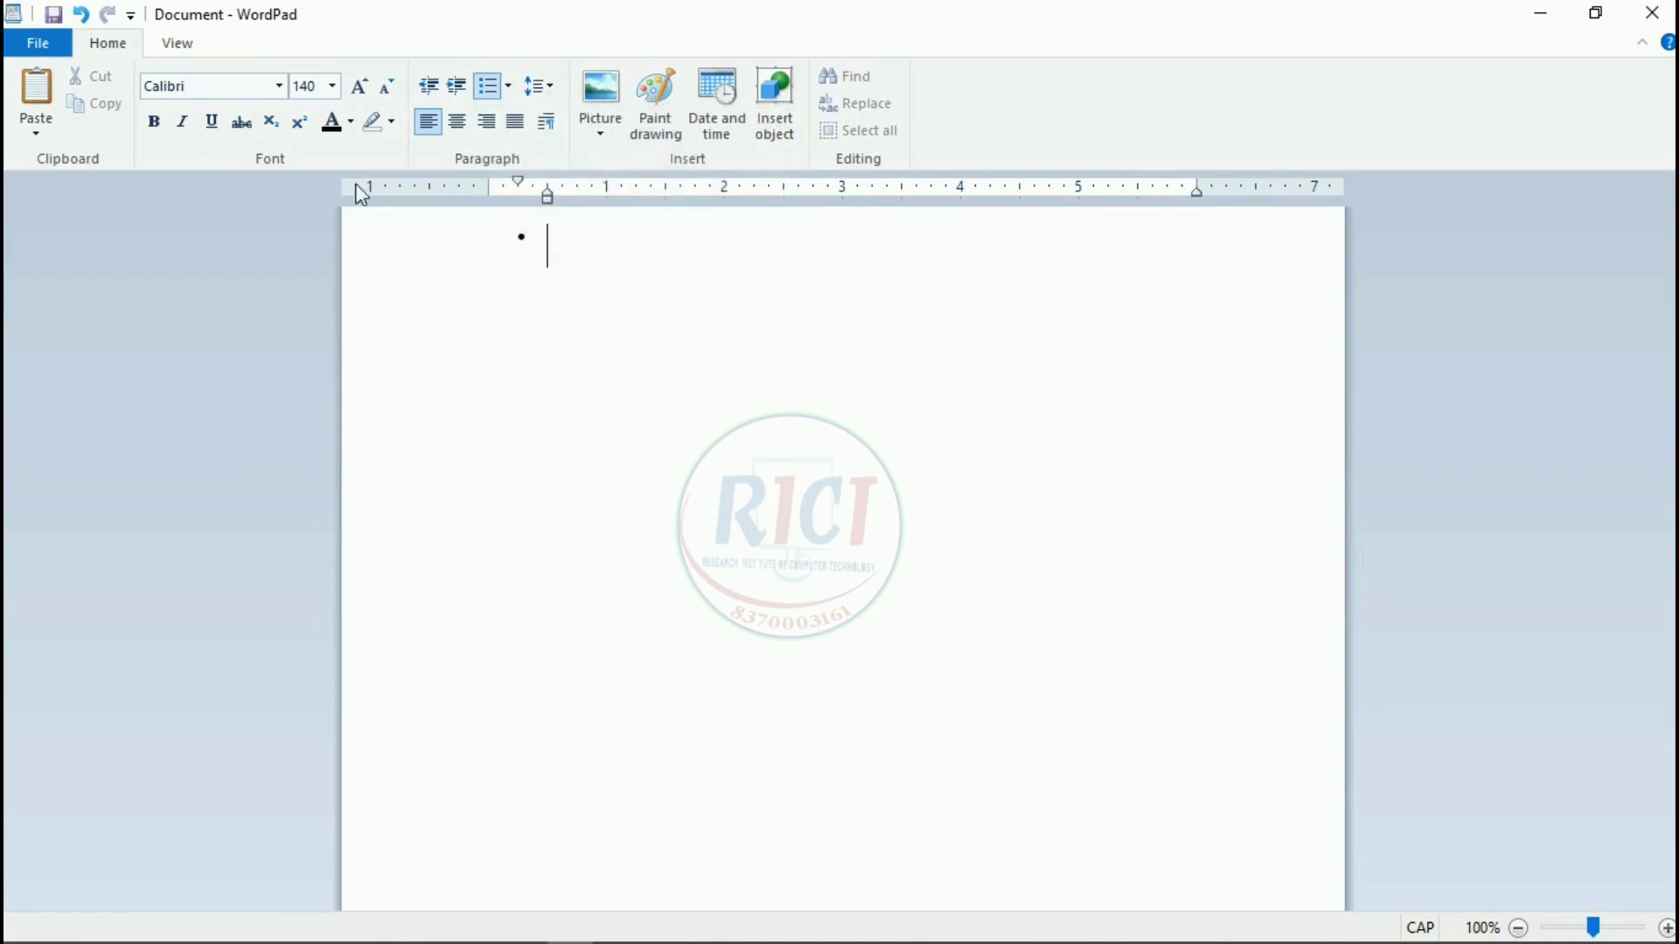
left_click(566, 229)
Enter five list items: "THIS IS MY FIRST WEB PAGE", "THIS IS SDFSDF", "DSFSDFA", "SFSAFSDF" and "SDFSDFSDFS".
type("THIS ")
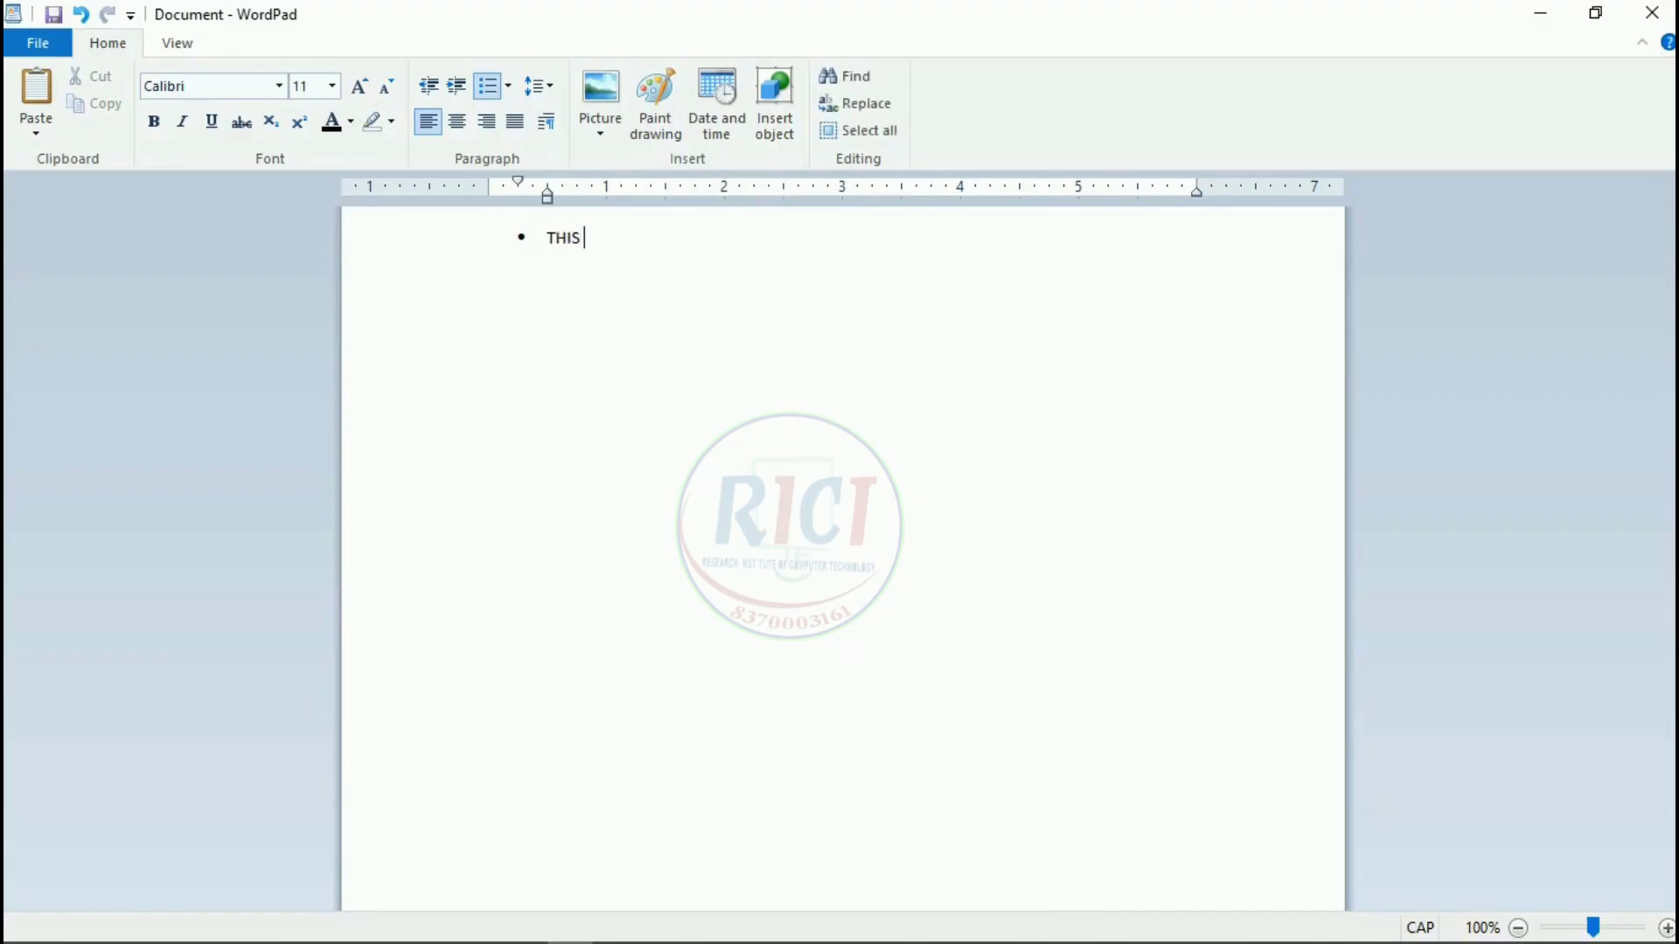
type("IS MY FIRST WEB PAGE ")
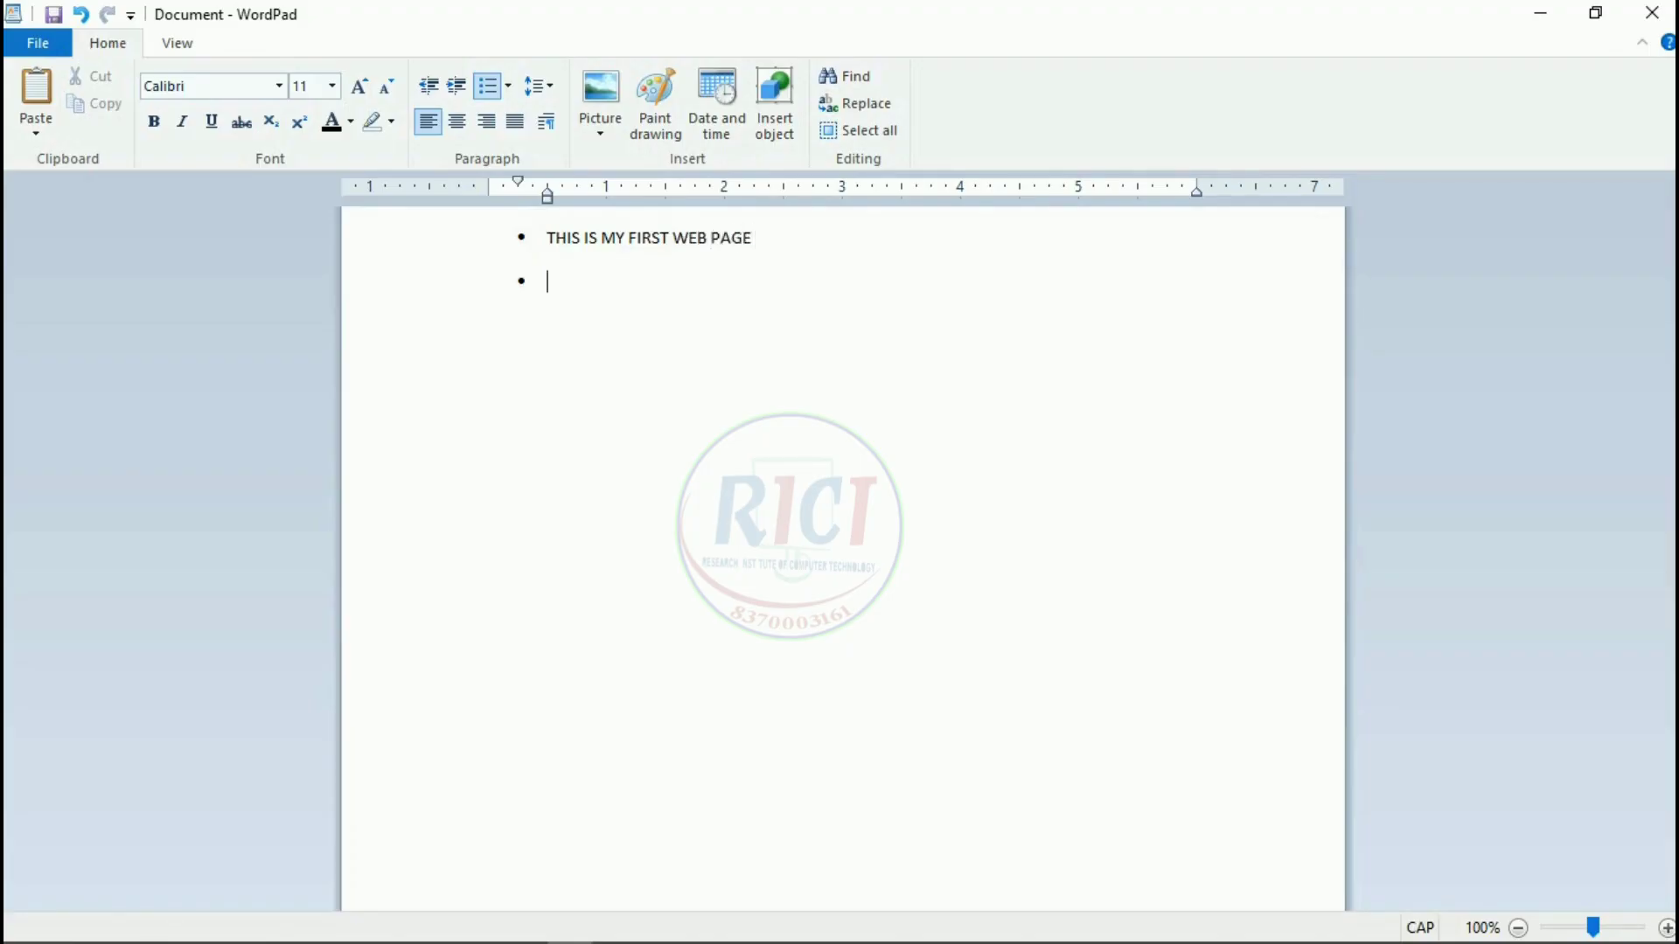
type("THIS IS SDFSDF")
key("Return")
type("DSFSDFA")
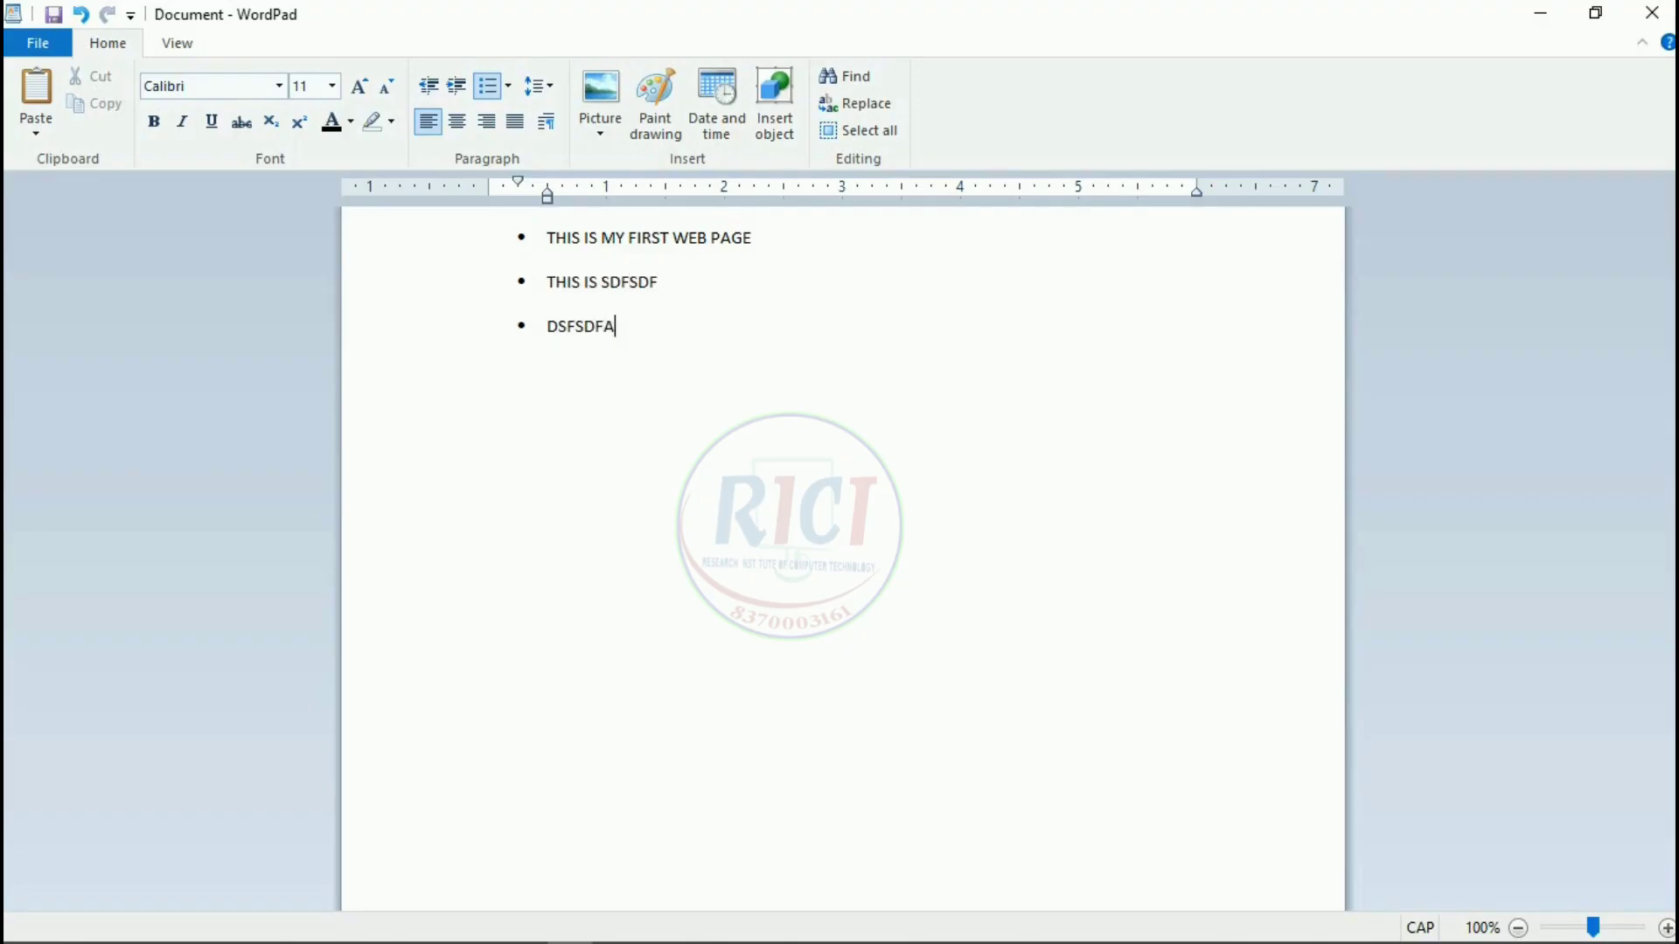
key("Return")
type("SFSAFSDF")
key("Return")
type("SDFSDFSDFS")
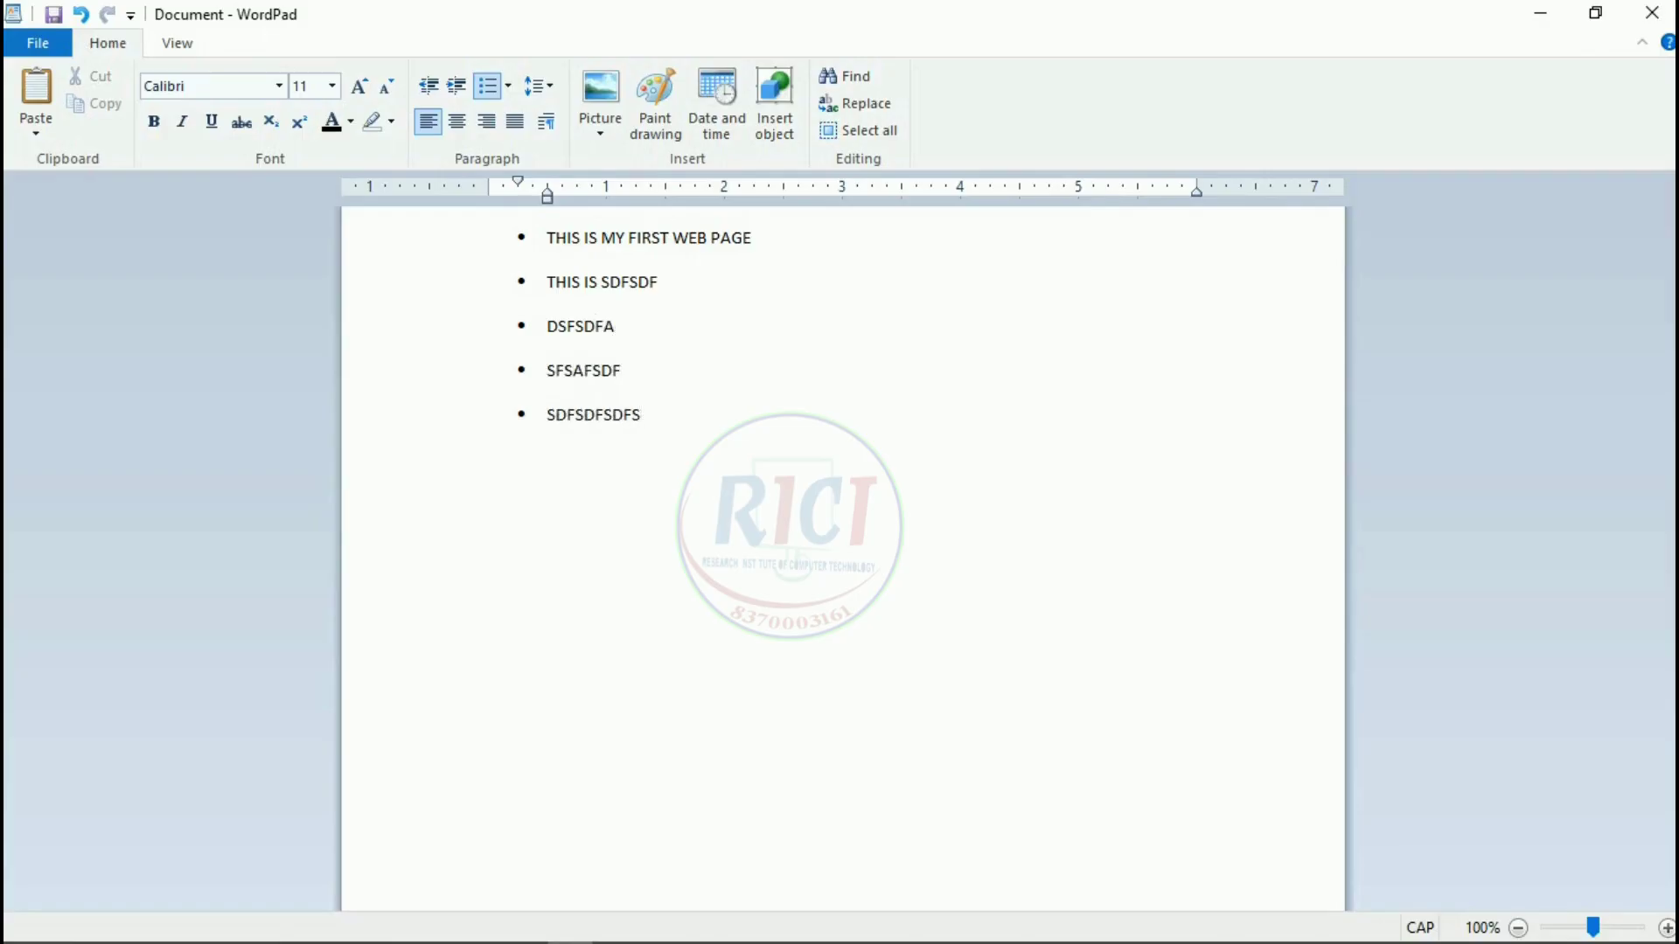
Switch all five list items through 1-2-3, i-ii-iii and a-b-c numbering, ending with uppercase Roman numerals.
left_click(659, 414)
left_click_drag(659, 414, 490, 244)
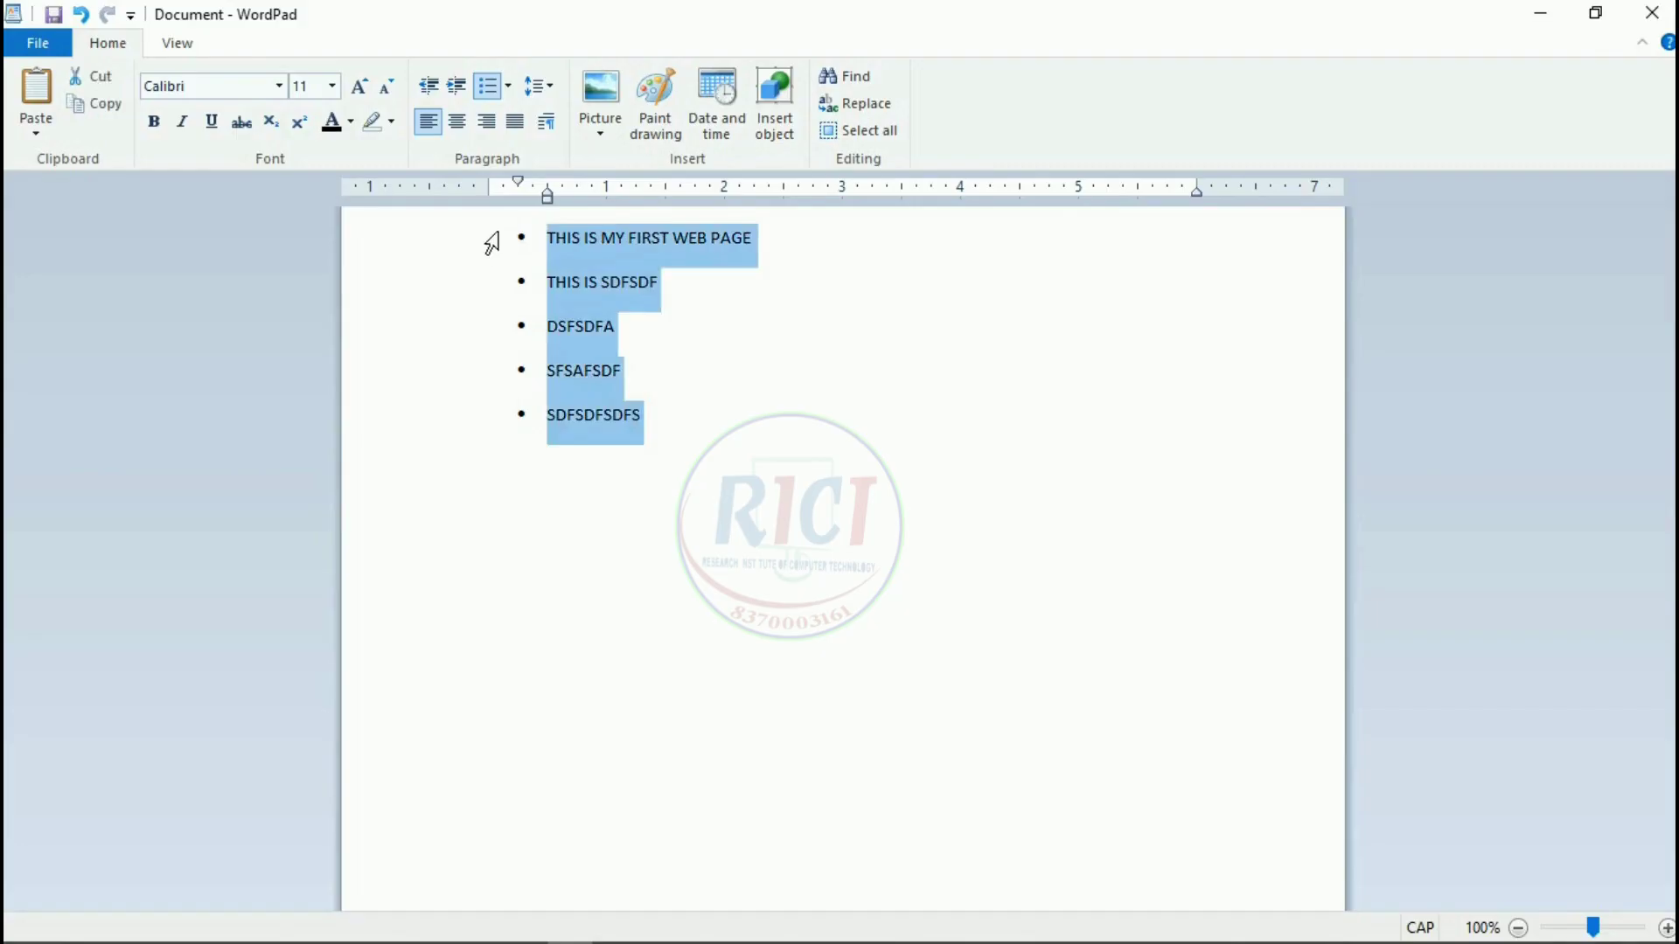
left_click(507, 84)
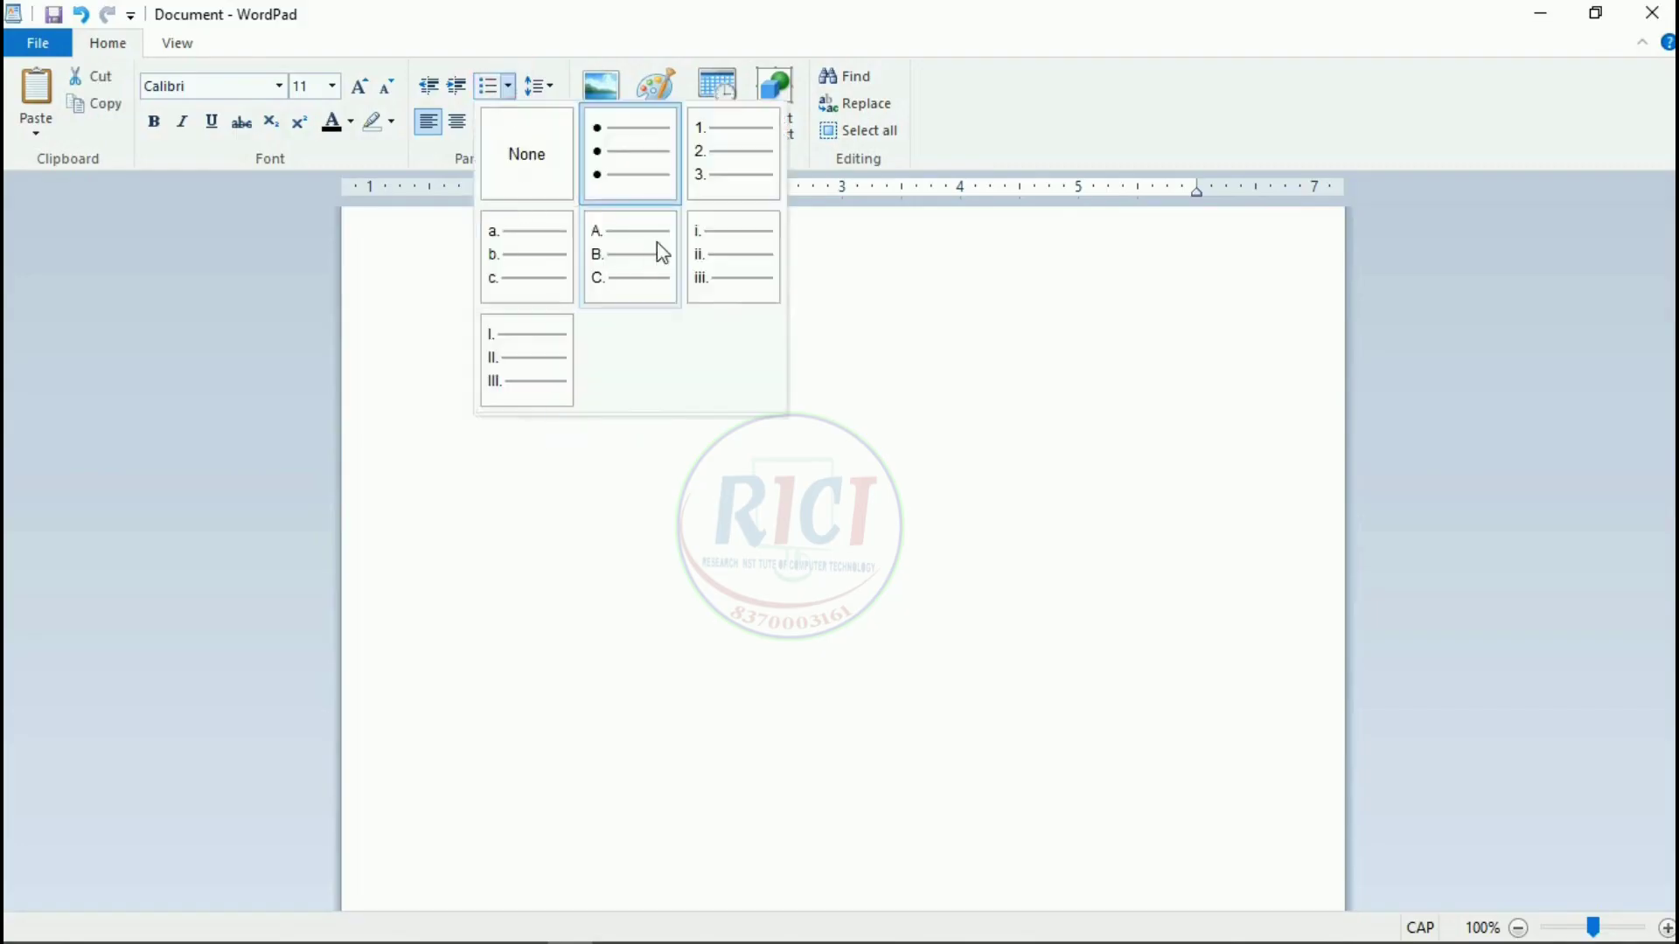
left_click(739, 155)
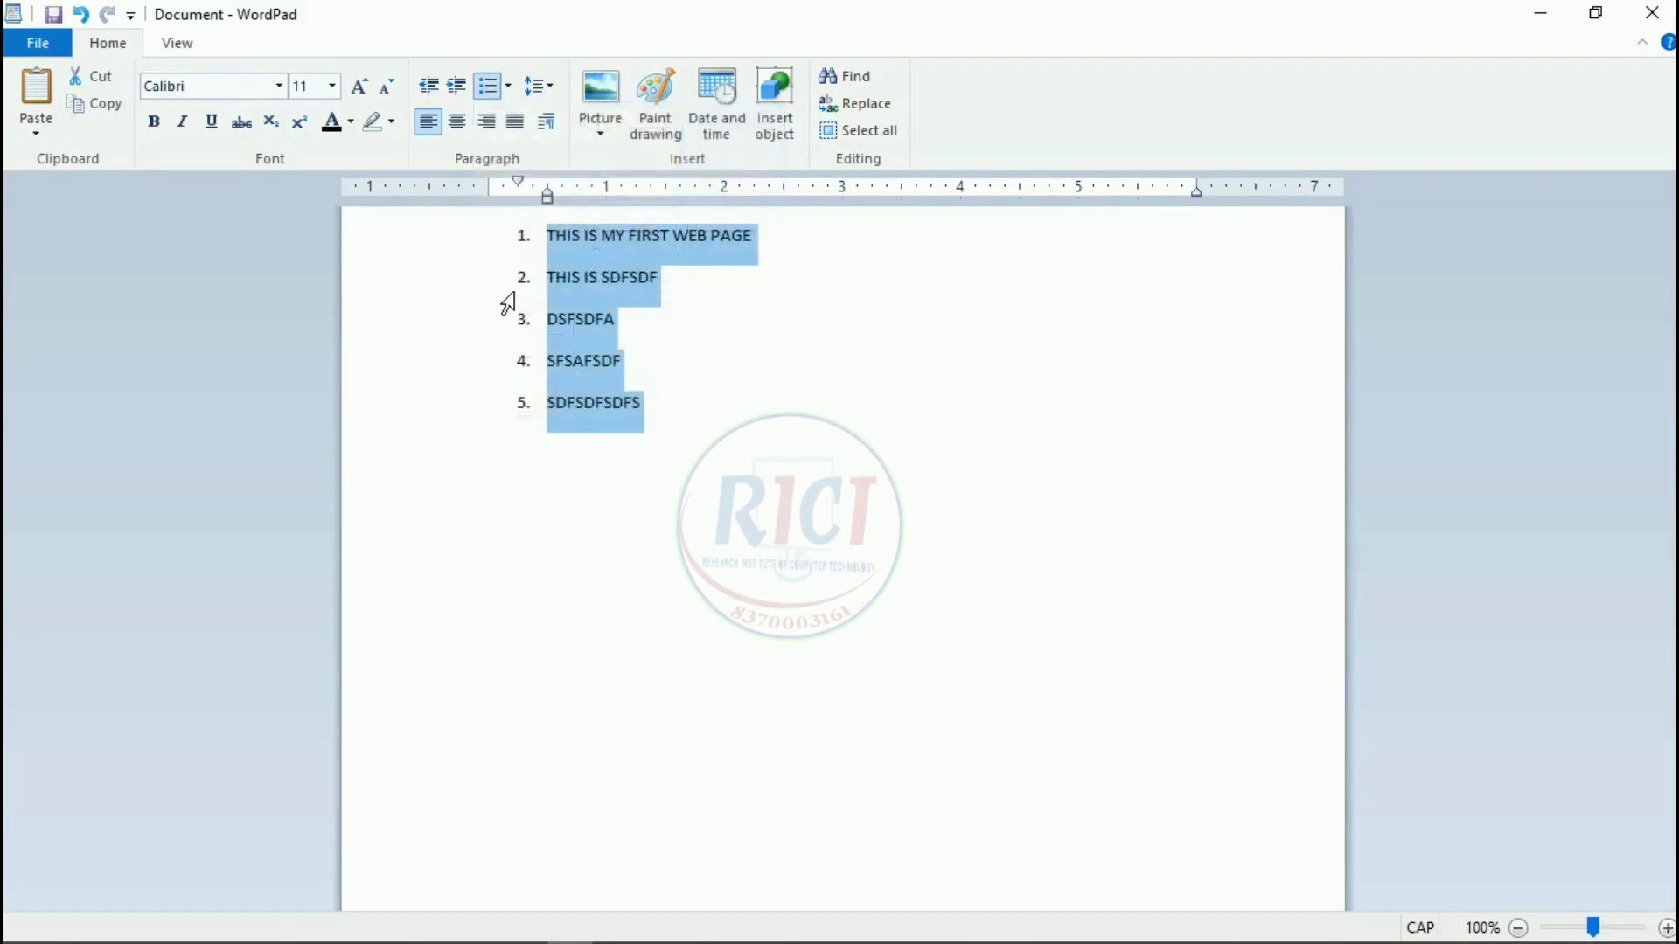
left_click(507, 85)
left_click(742, 264)
left_click(508, 85)
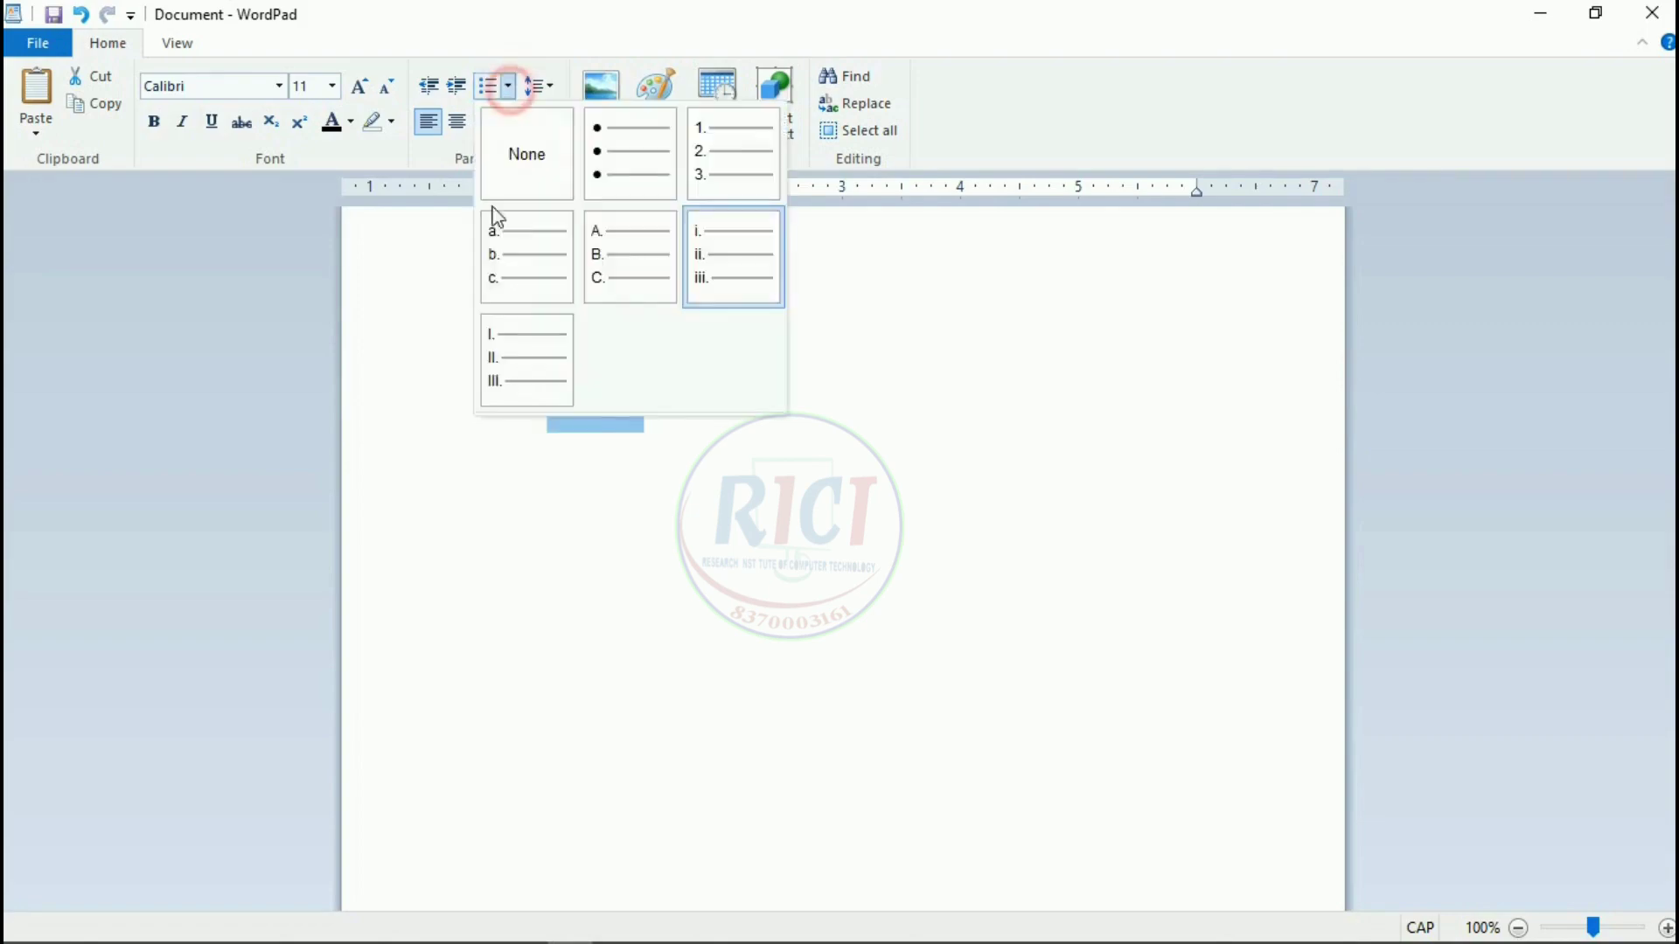
left_click(511, 262)
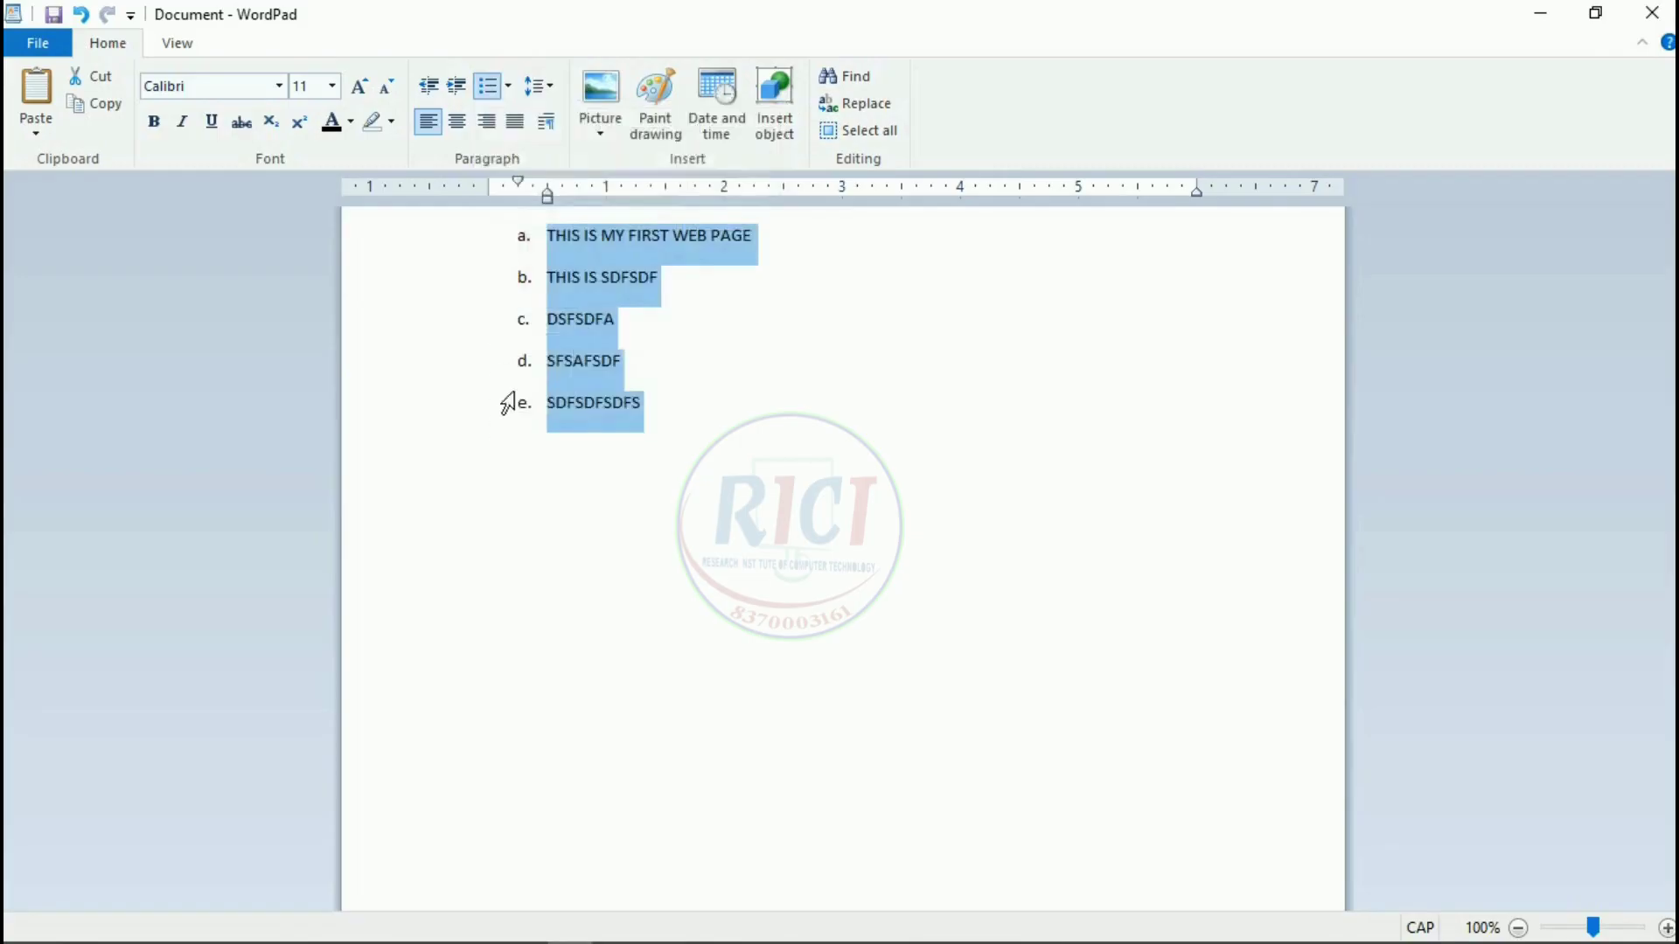
left_click(508, 85)
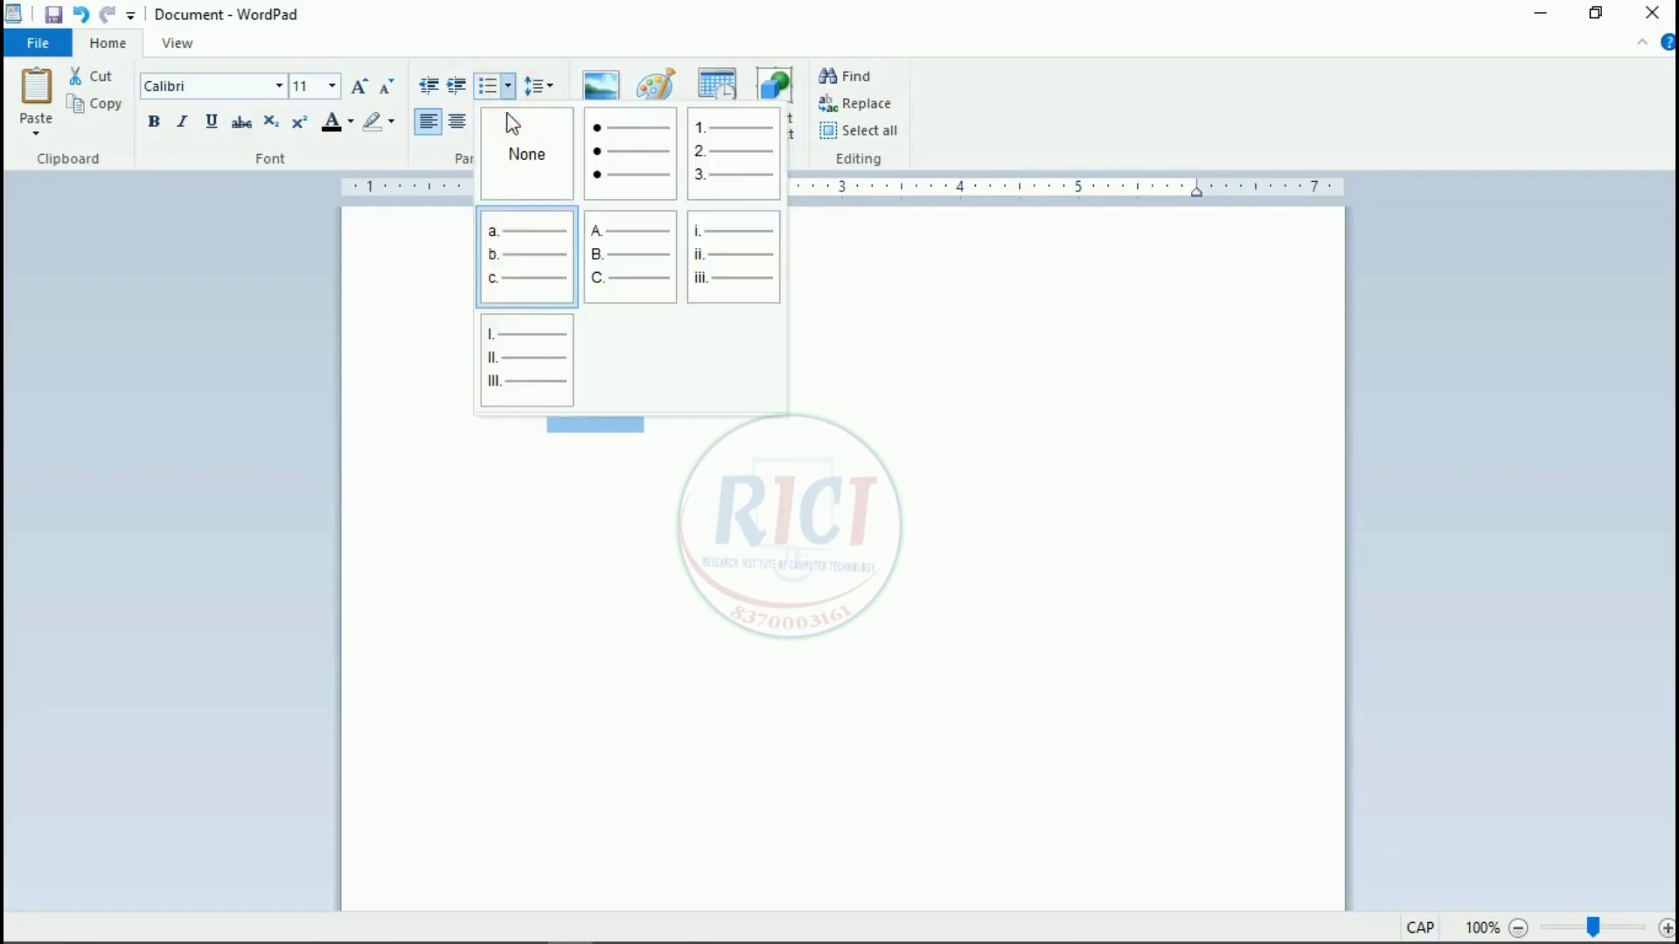
left_click(536, 362)
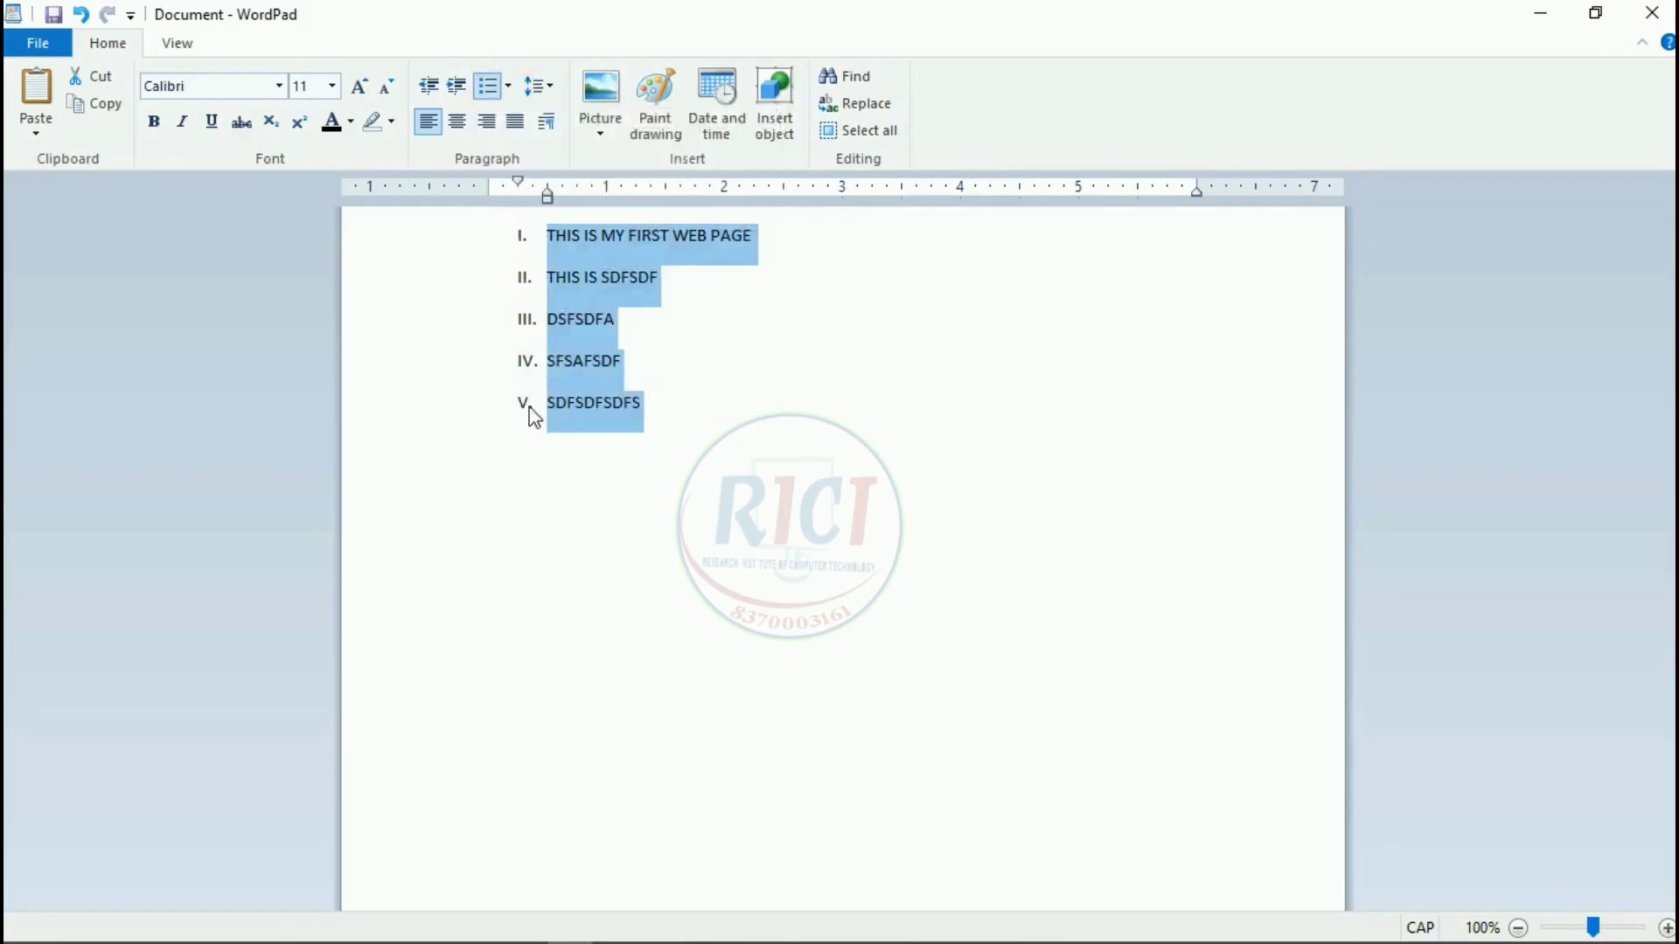
left_click(653, 398)
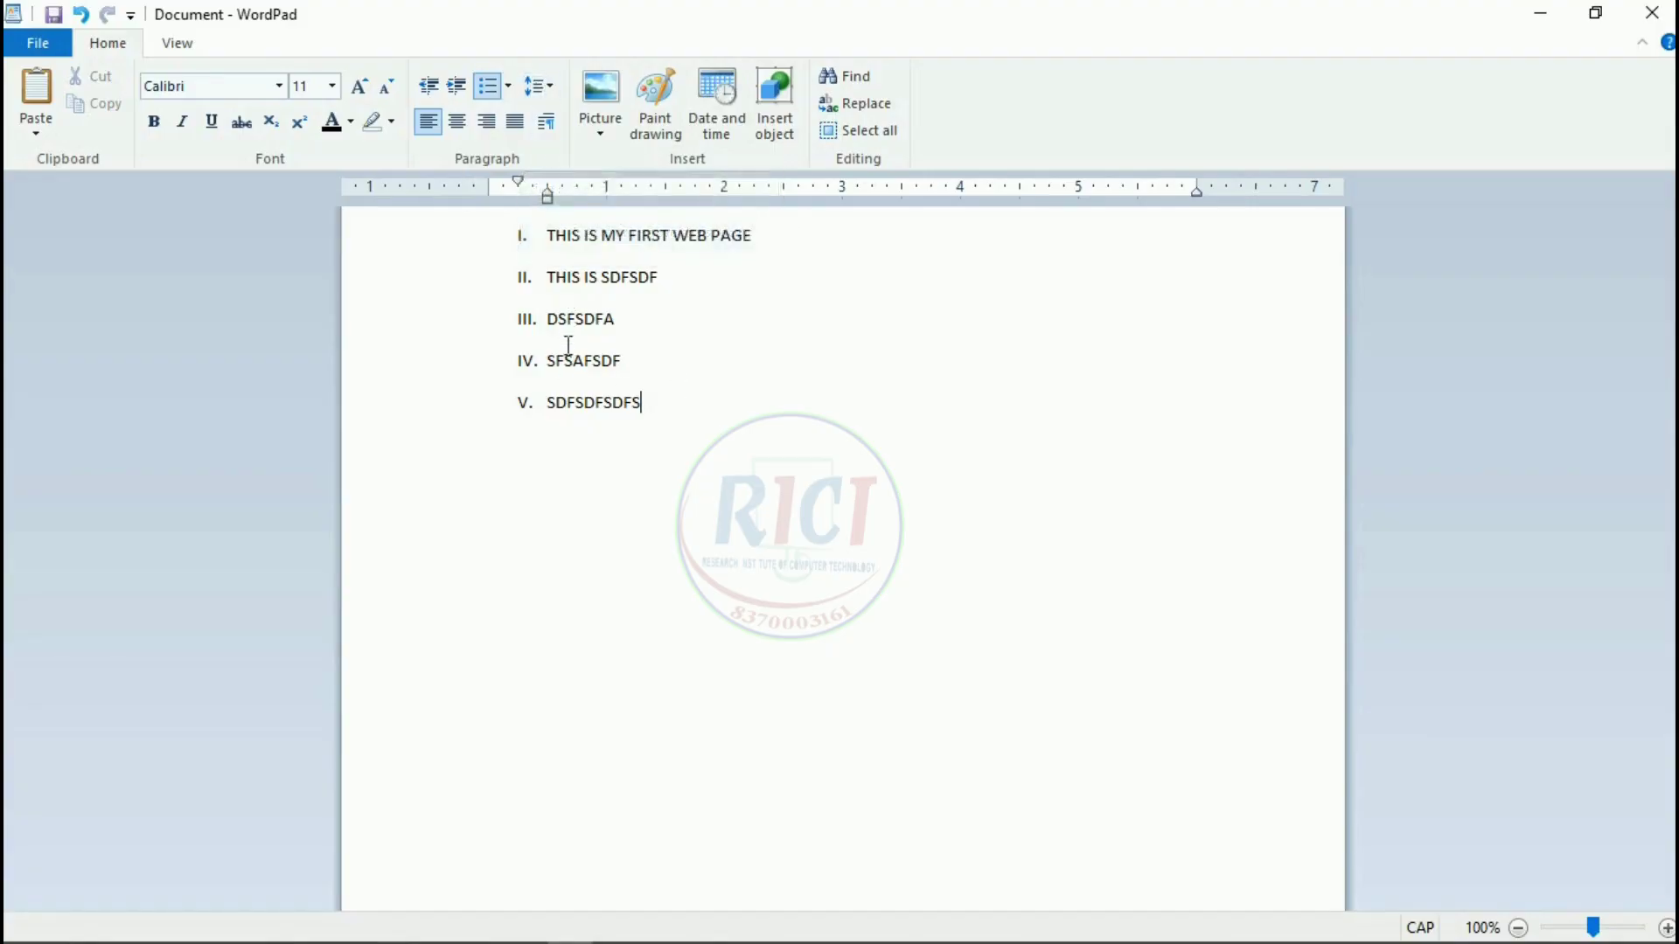
Set the line spacing of all five list items to 2.
left_click_drag(548, 236, 752, 238)
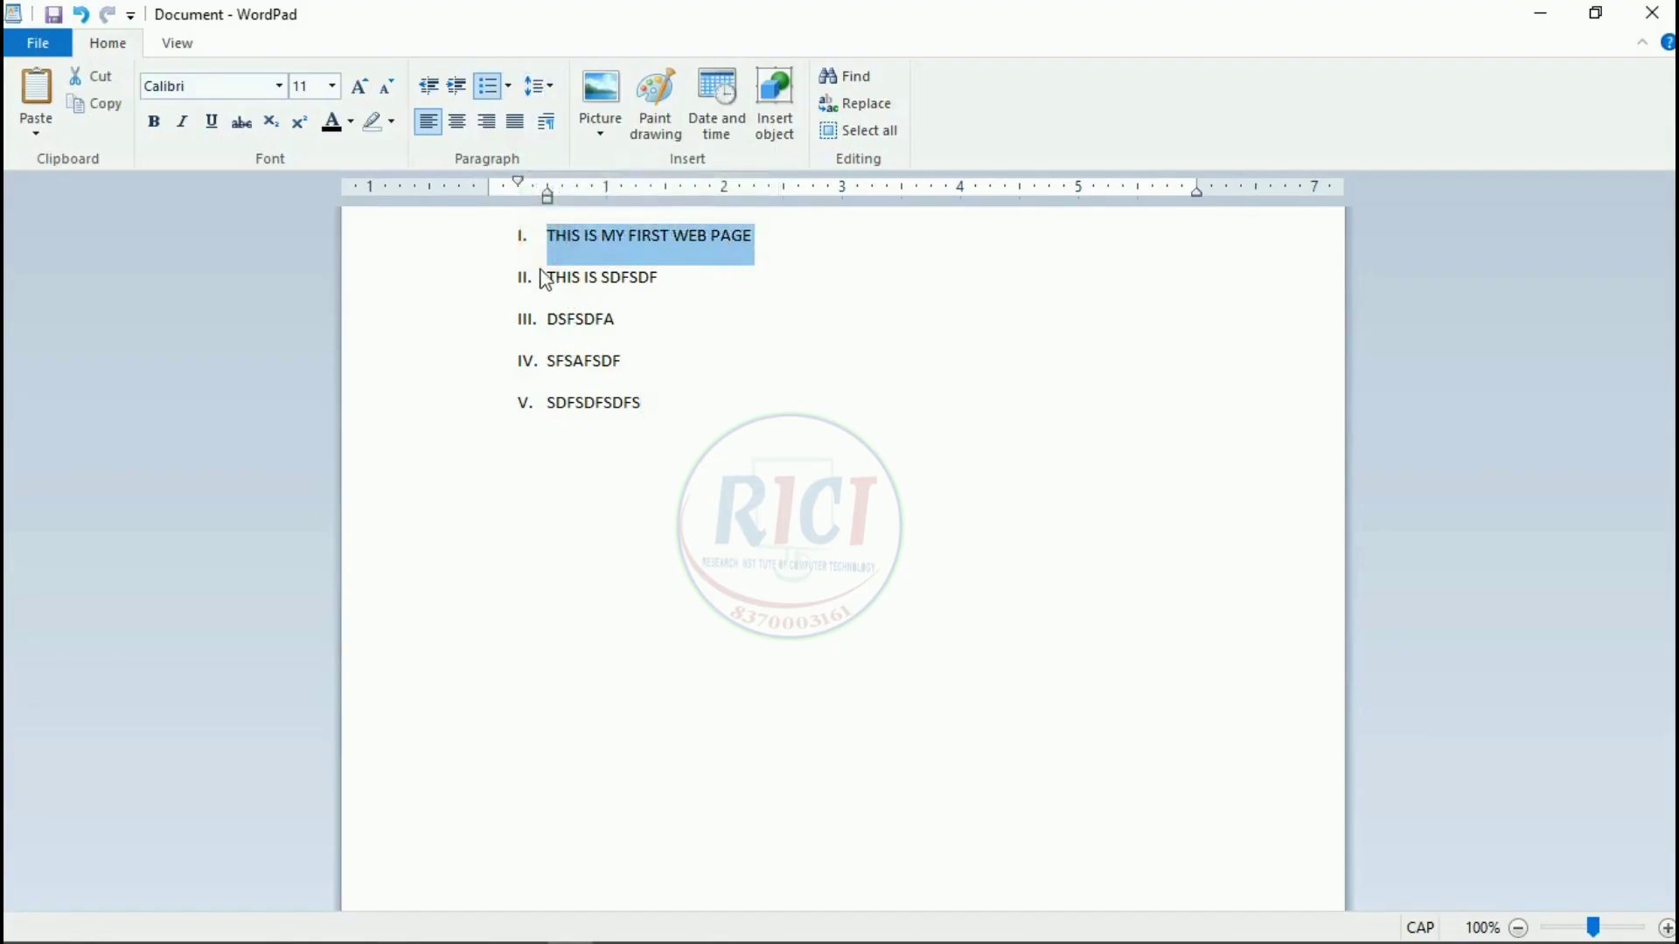
left_click_drag(548, 278, 661, 280)
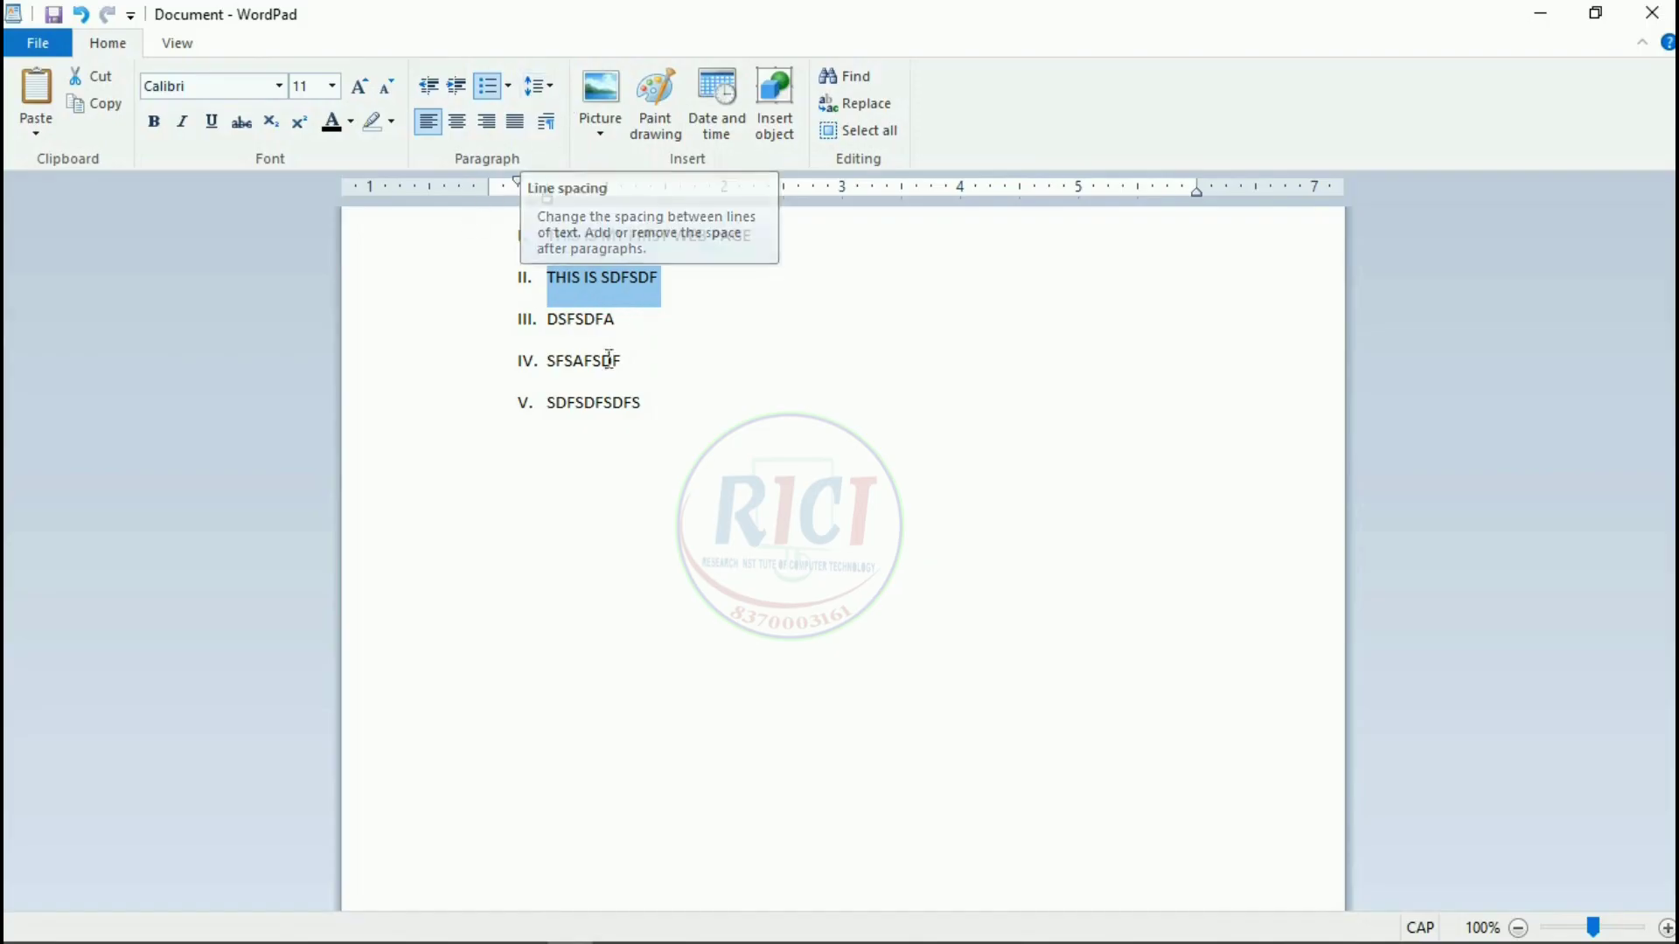
left_click(634, 403)
left_click_drag(671, 403, 549, 245)
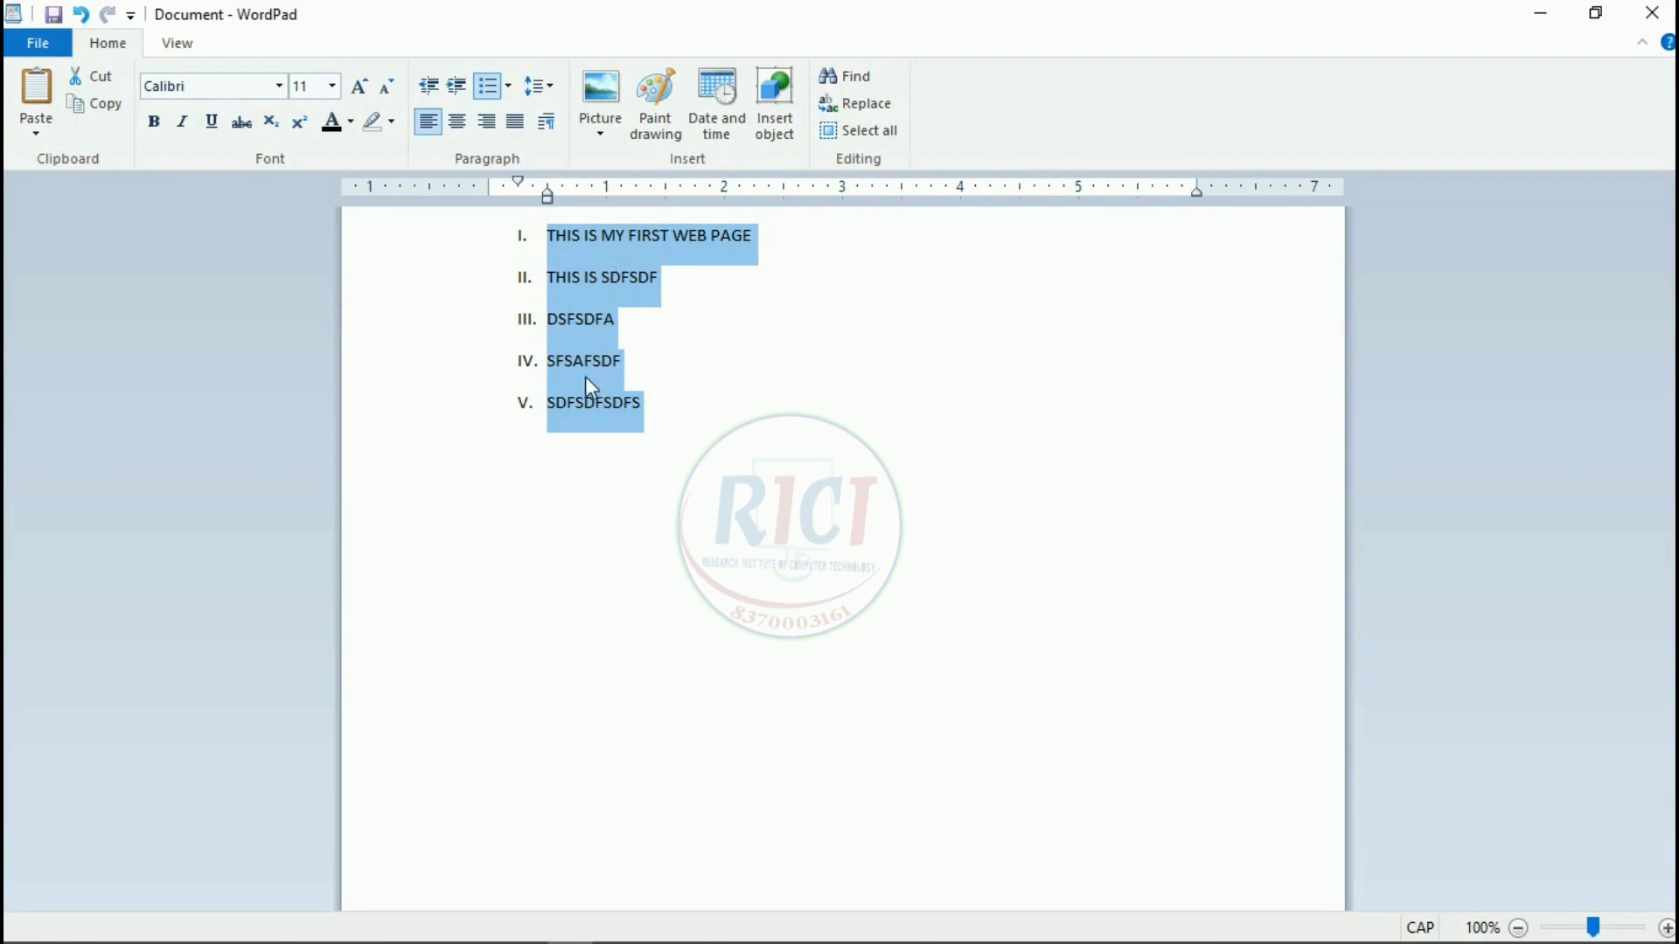
left_click(544, 86)
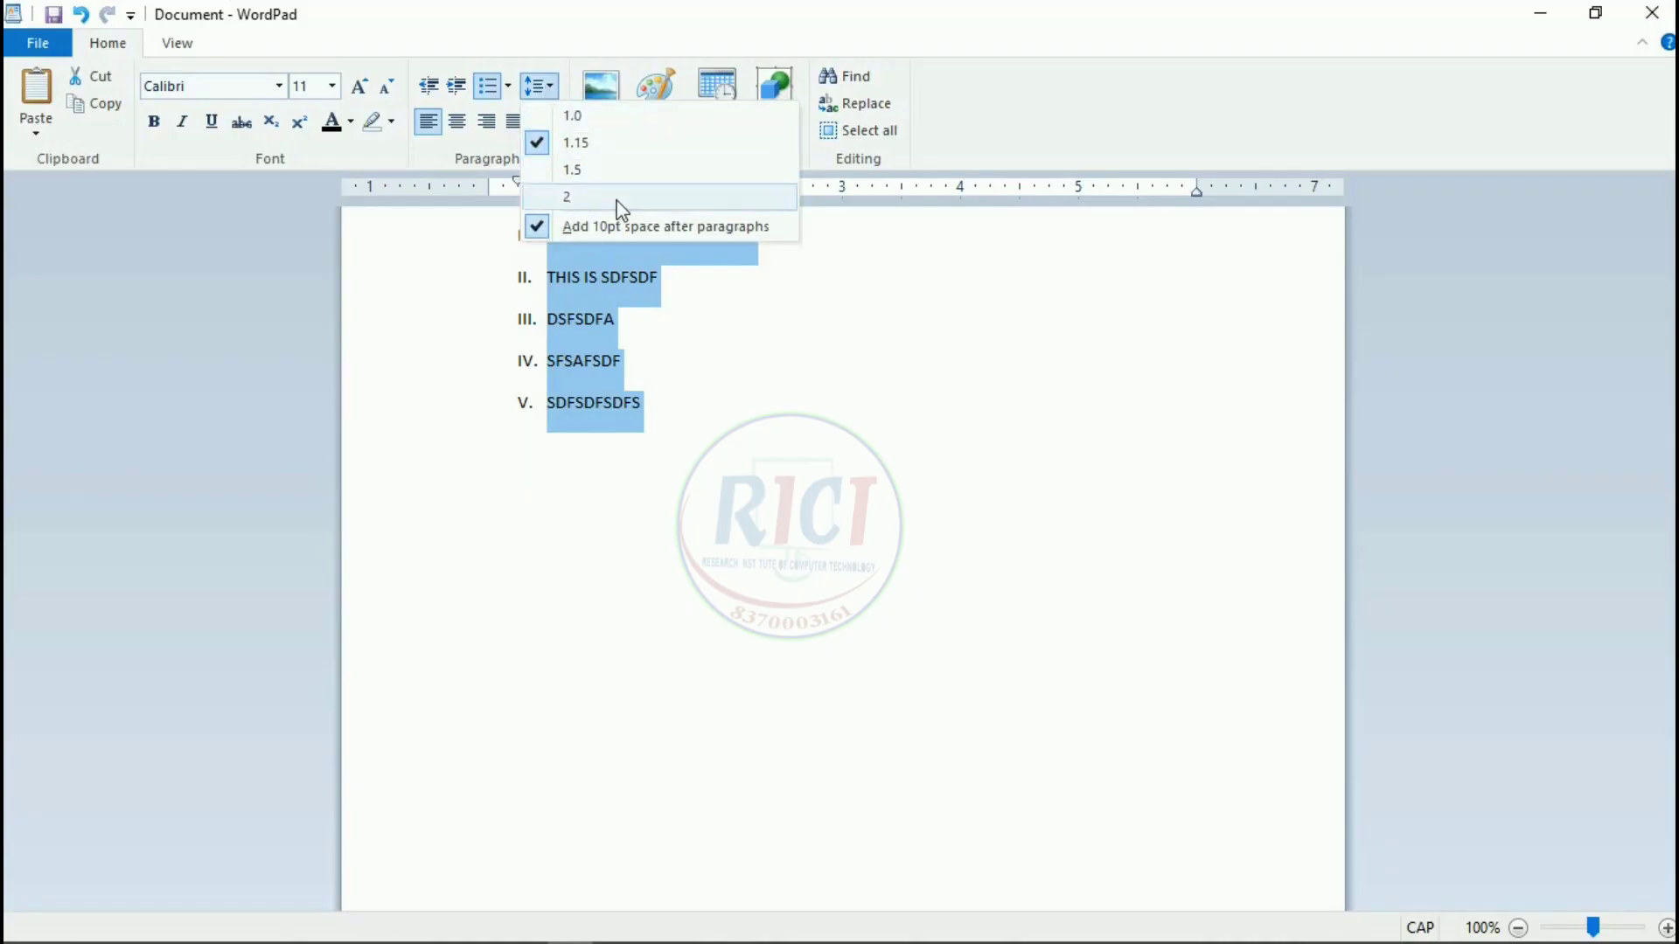
left_click(570, 200)
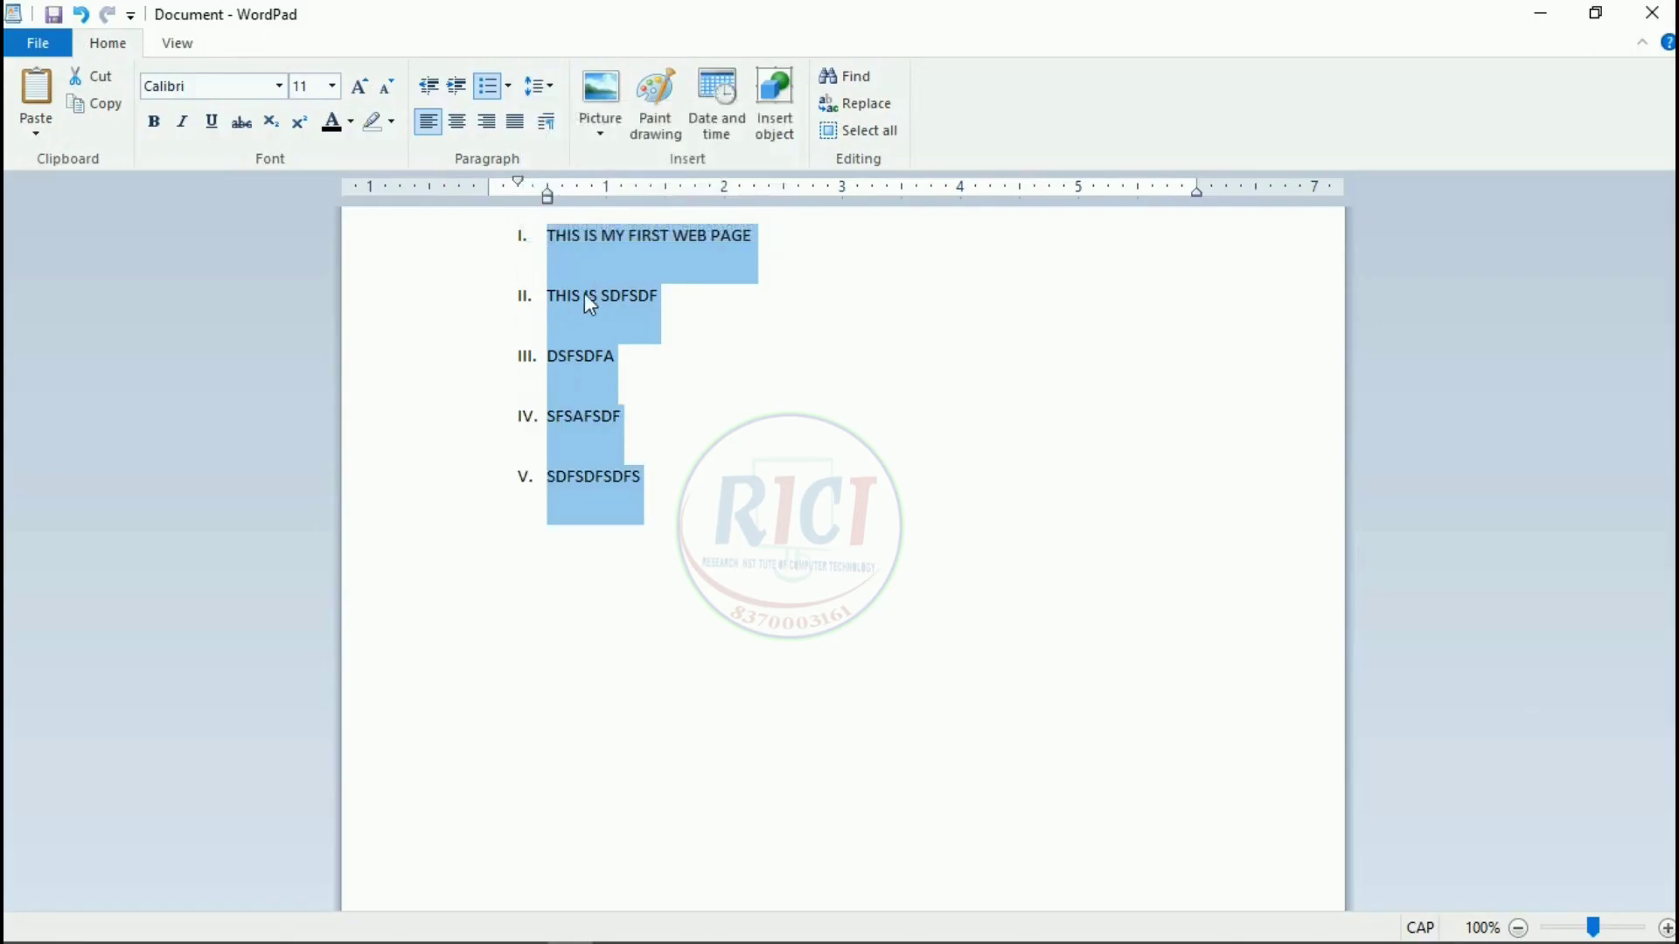
Set the list's line spacing to 1.0 and remove the 10pt space after paragraphs.
left_click(540, 86)
left_click(577, 117)
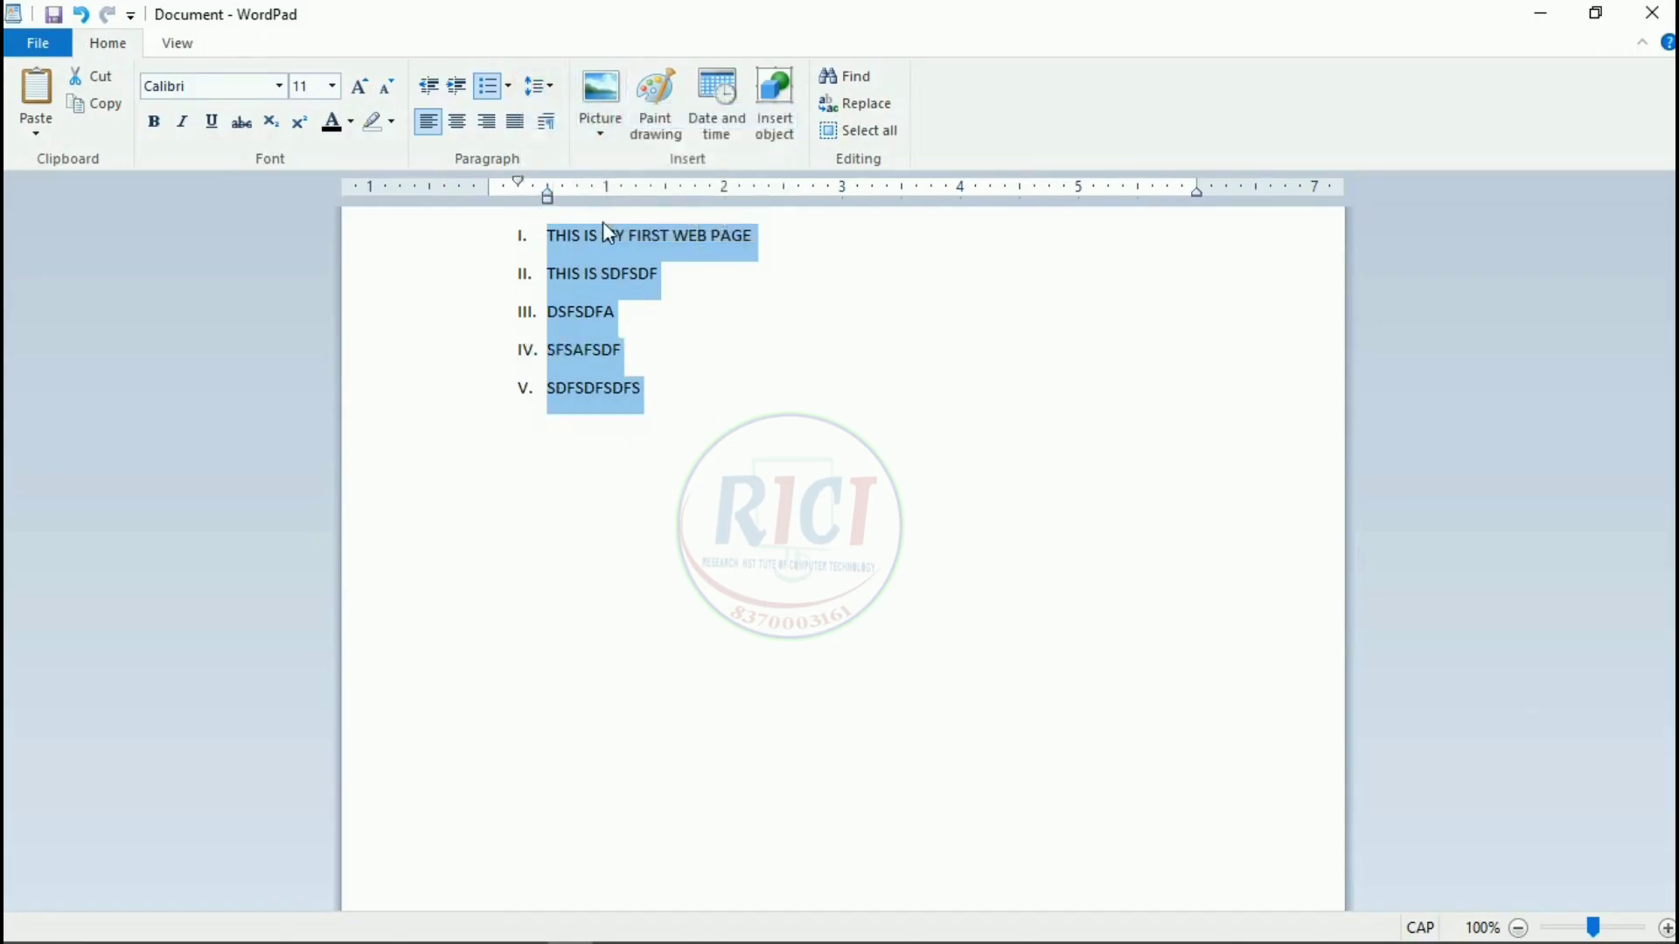
left_click(541, 86)
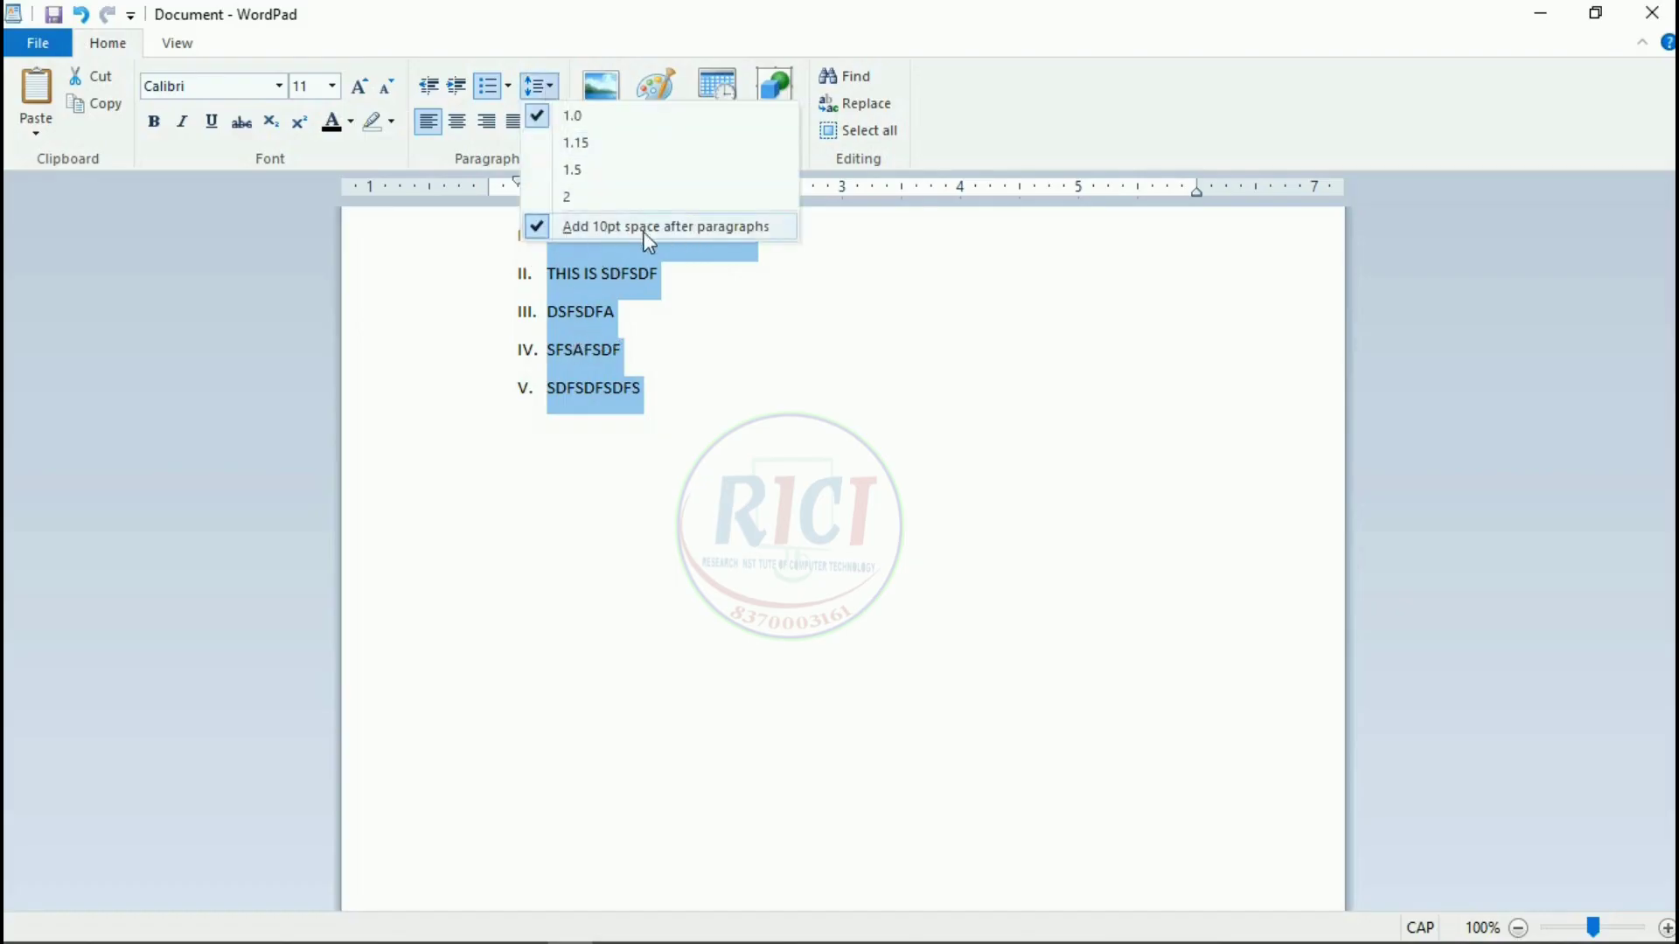
left_click(535, 226)
left_click(678, 336)
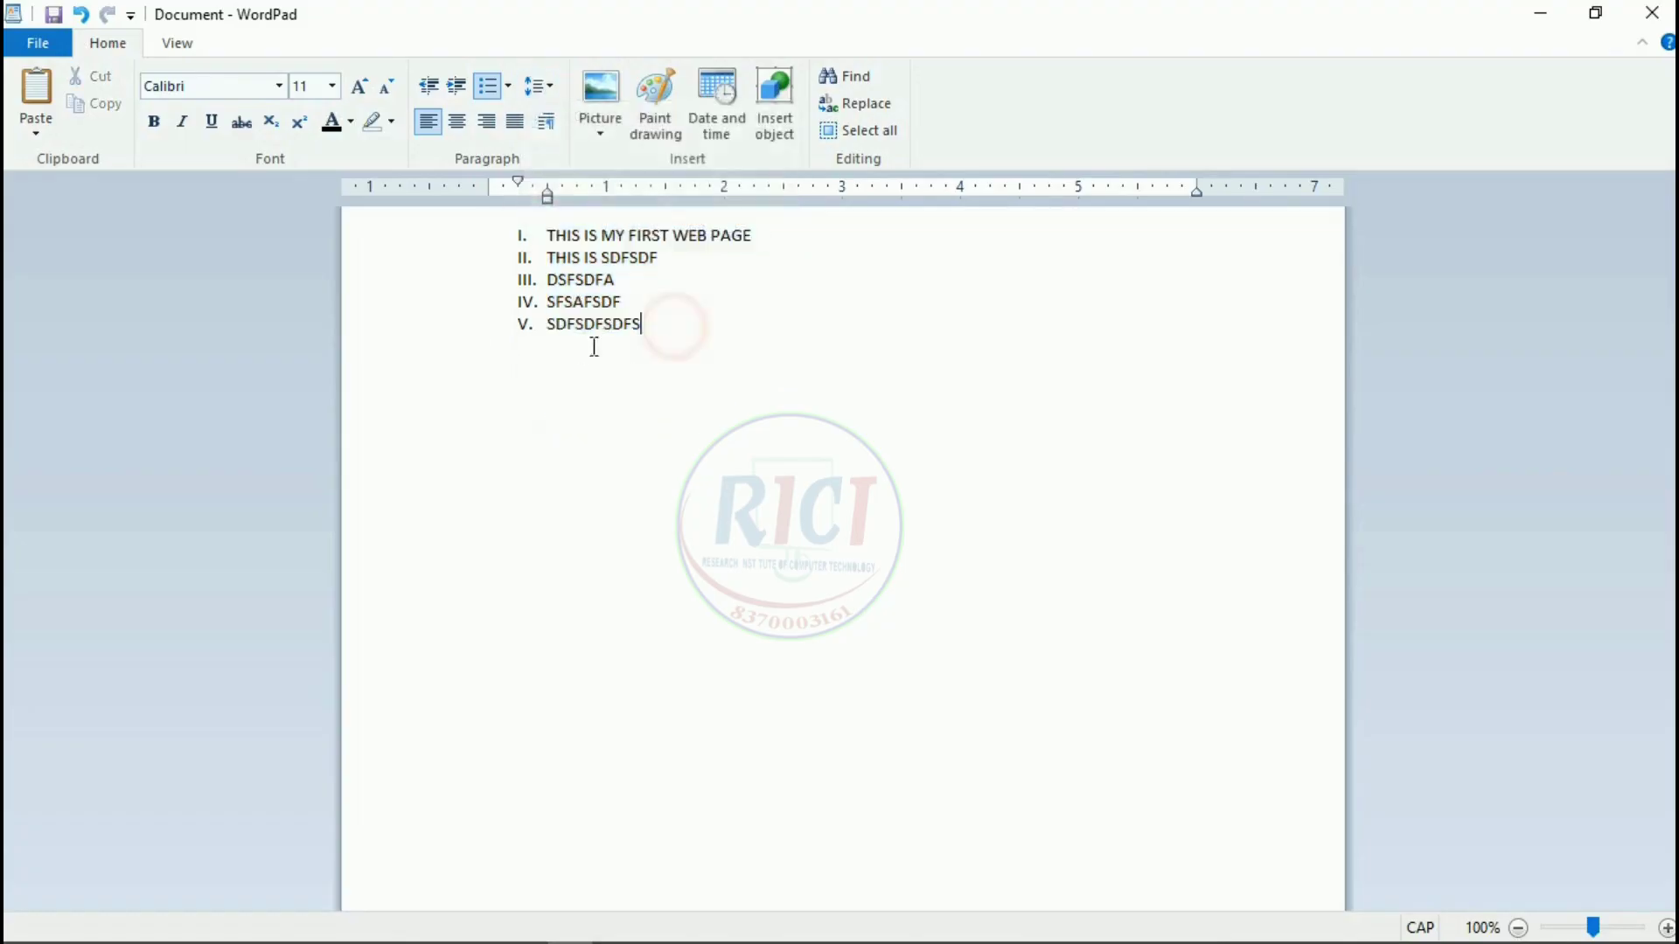
Switch the line spacing of all five list items through 2, 1.5 and 1.15, ending with 1.0.
left_click_drag(652, 326, 546, 235)
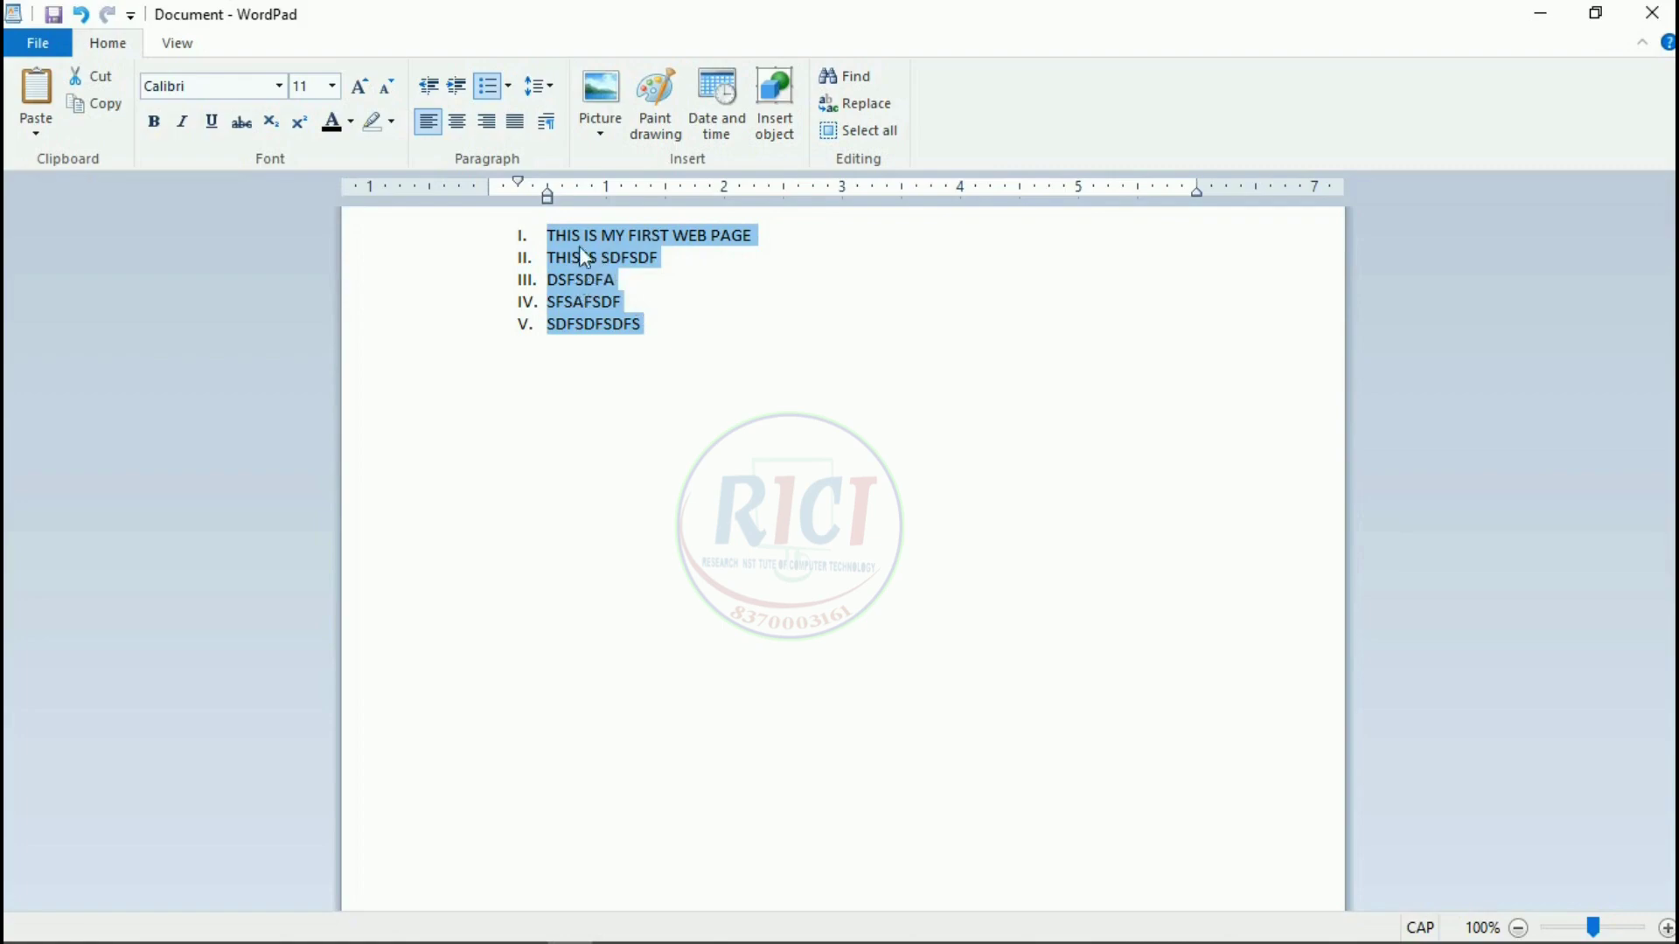
left_click(538, 86)
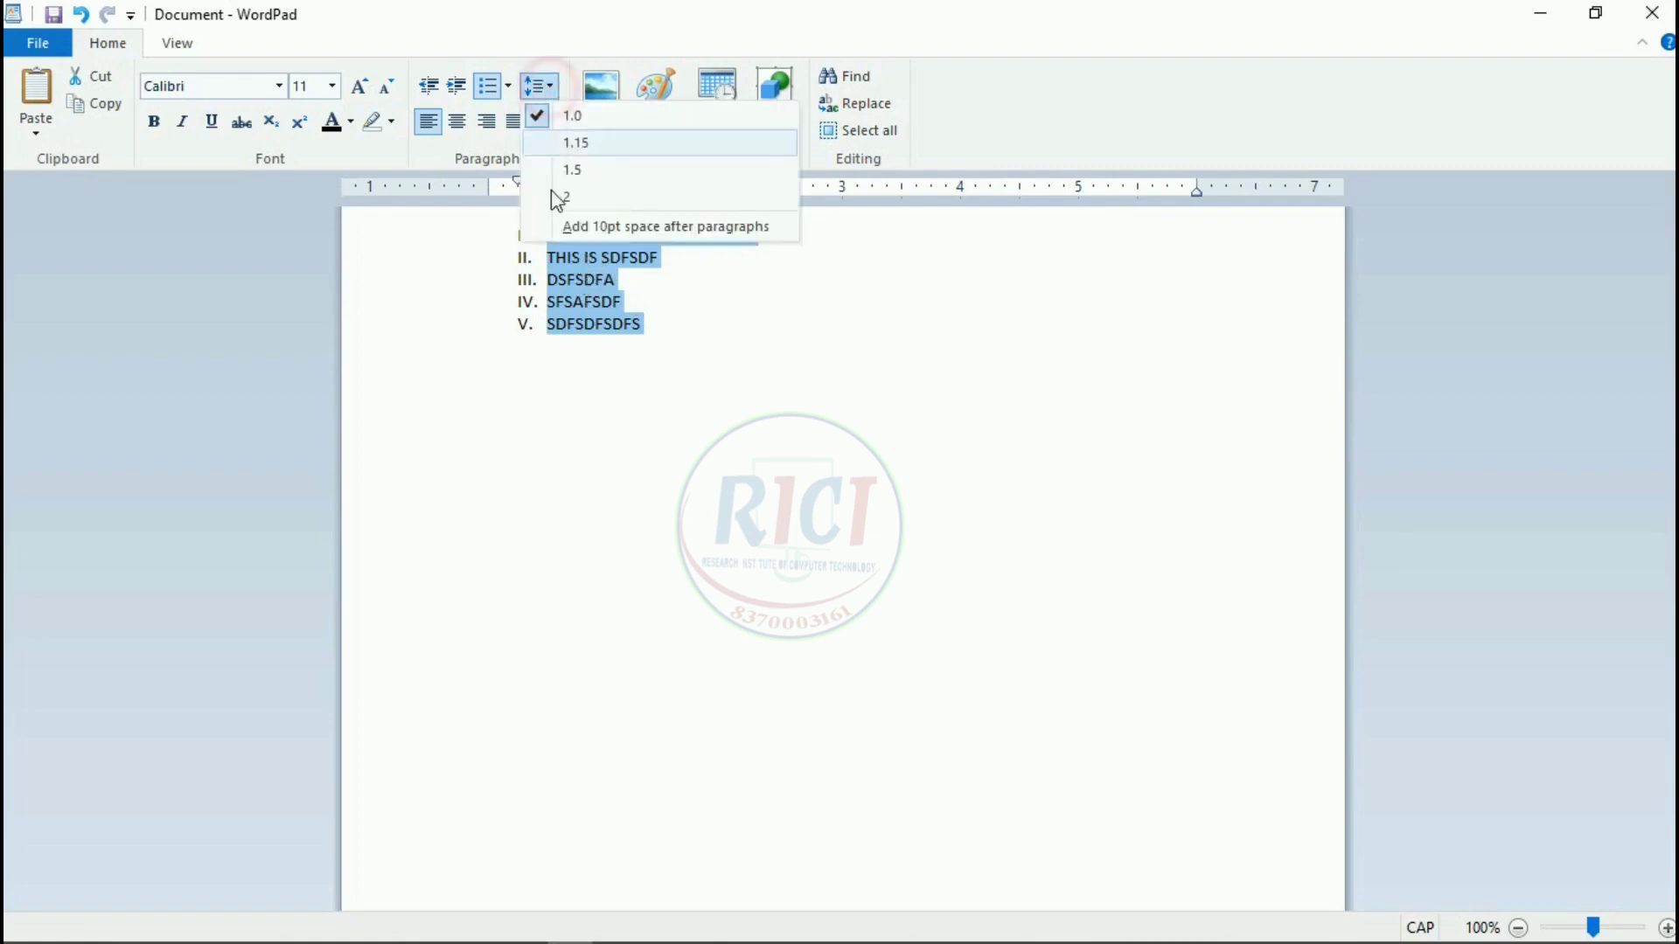
left_click(569, 199)
left_click(536, 87)
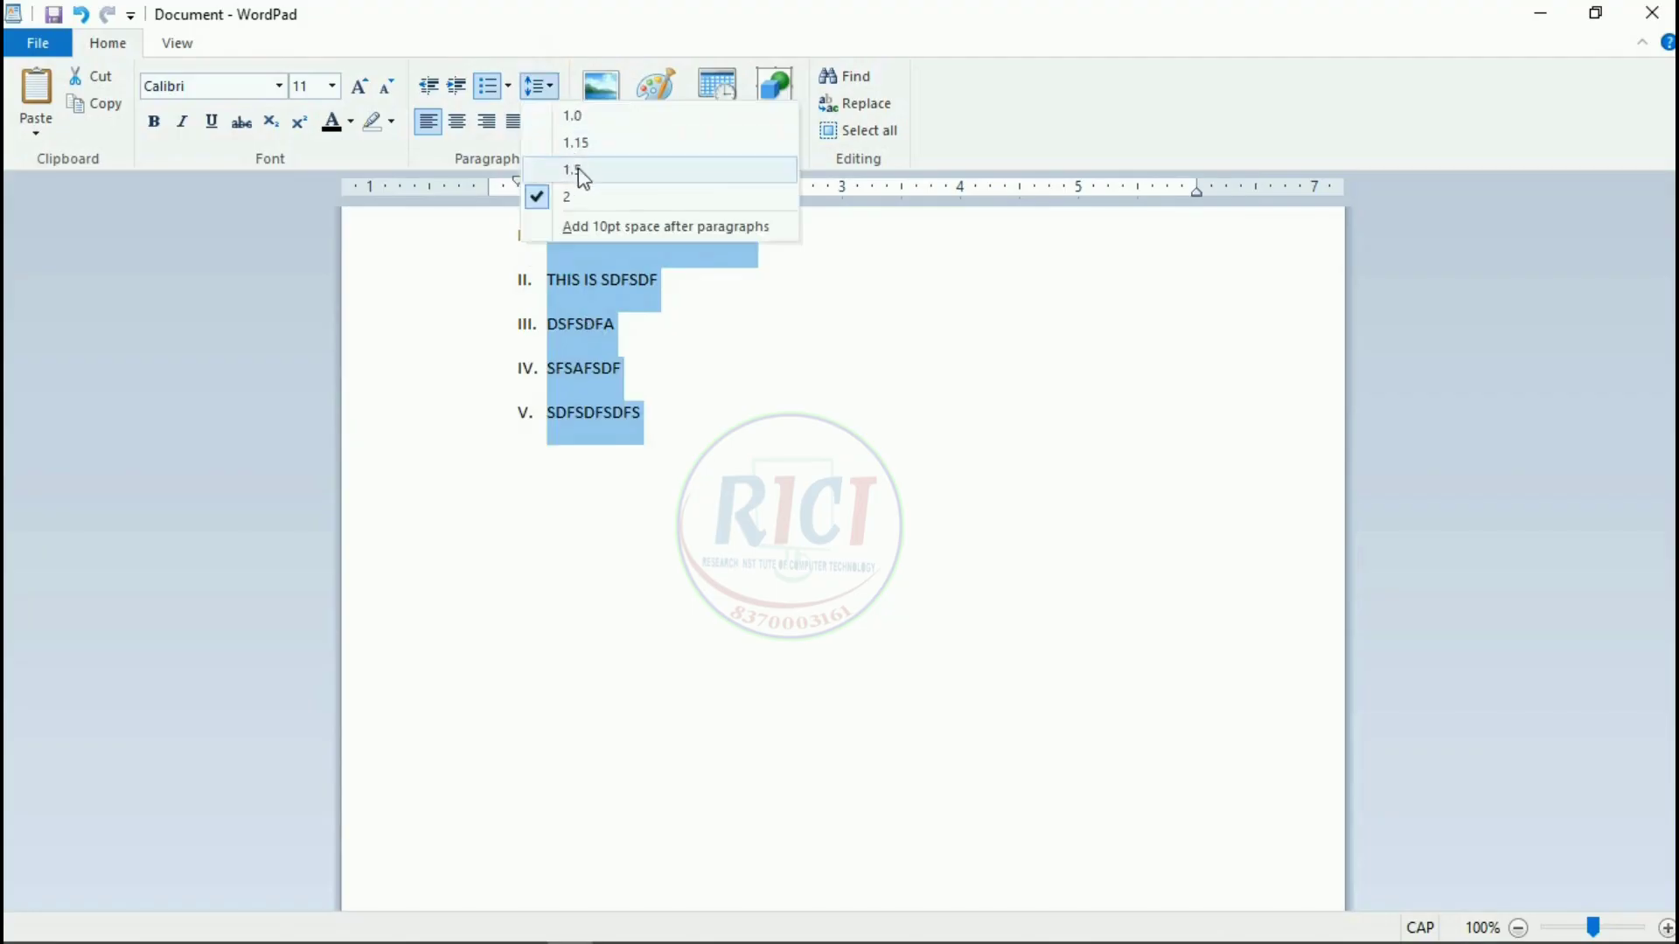
left_click(579, 170)
left_click(553, 86)
left_click(601, 143)
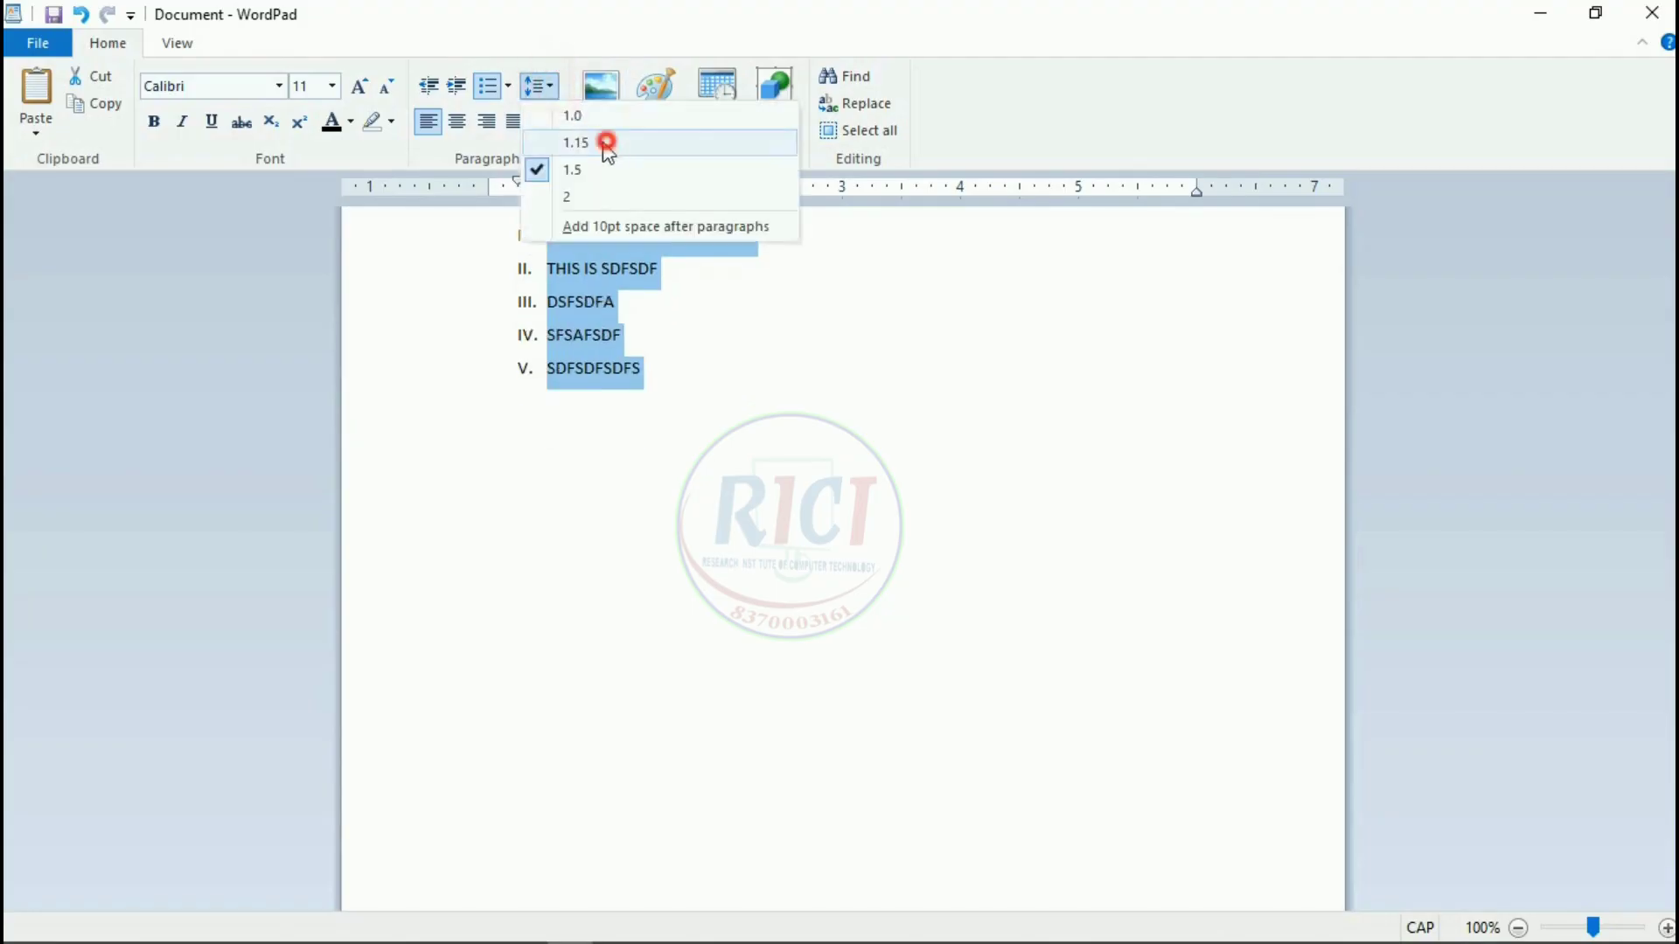
left_click(541, 85)
left_click(553, 123)
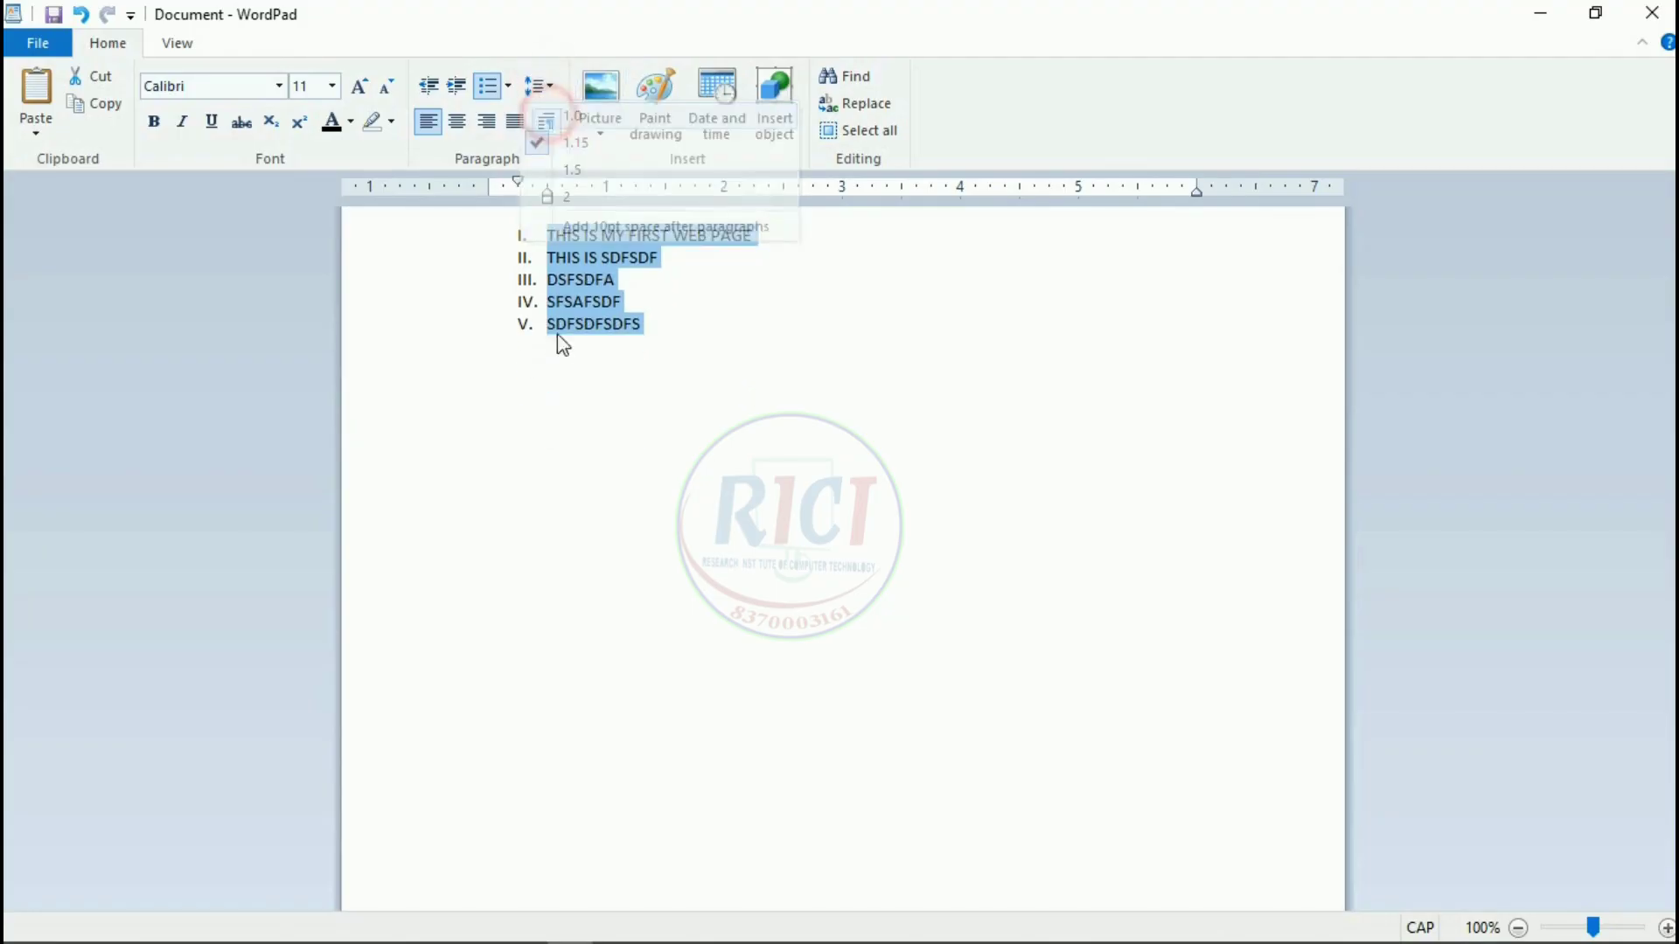
Add 10pt space after paragraphs to all five list items.
left_click(539, 86)
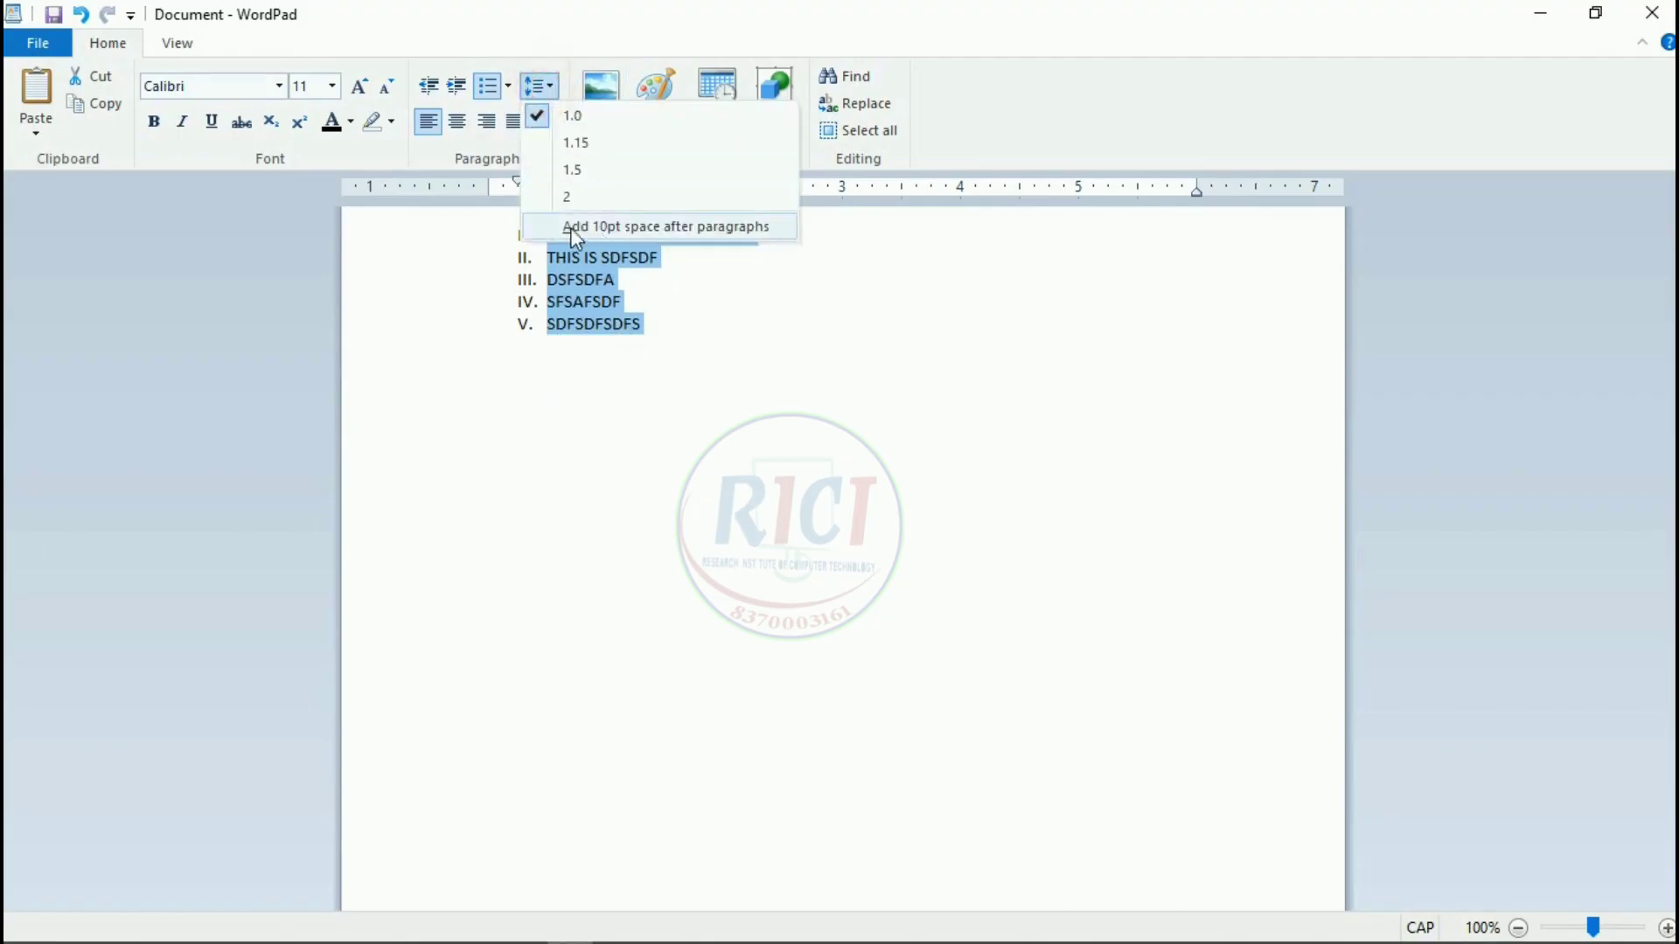
left_click(543, 225)
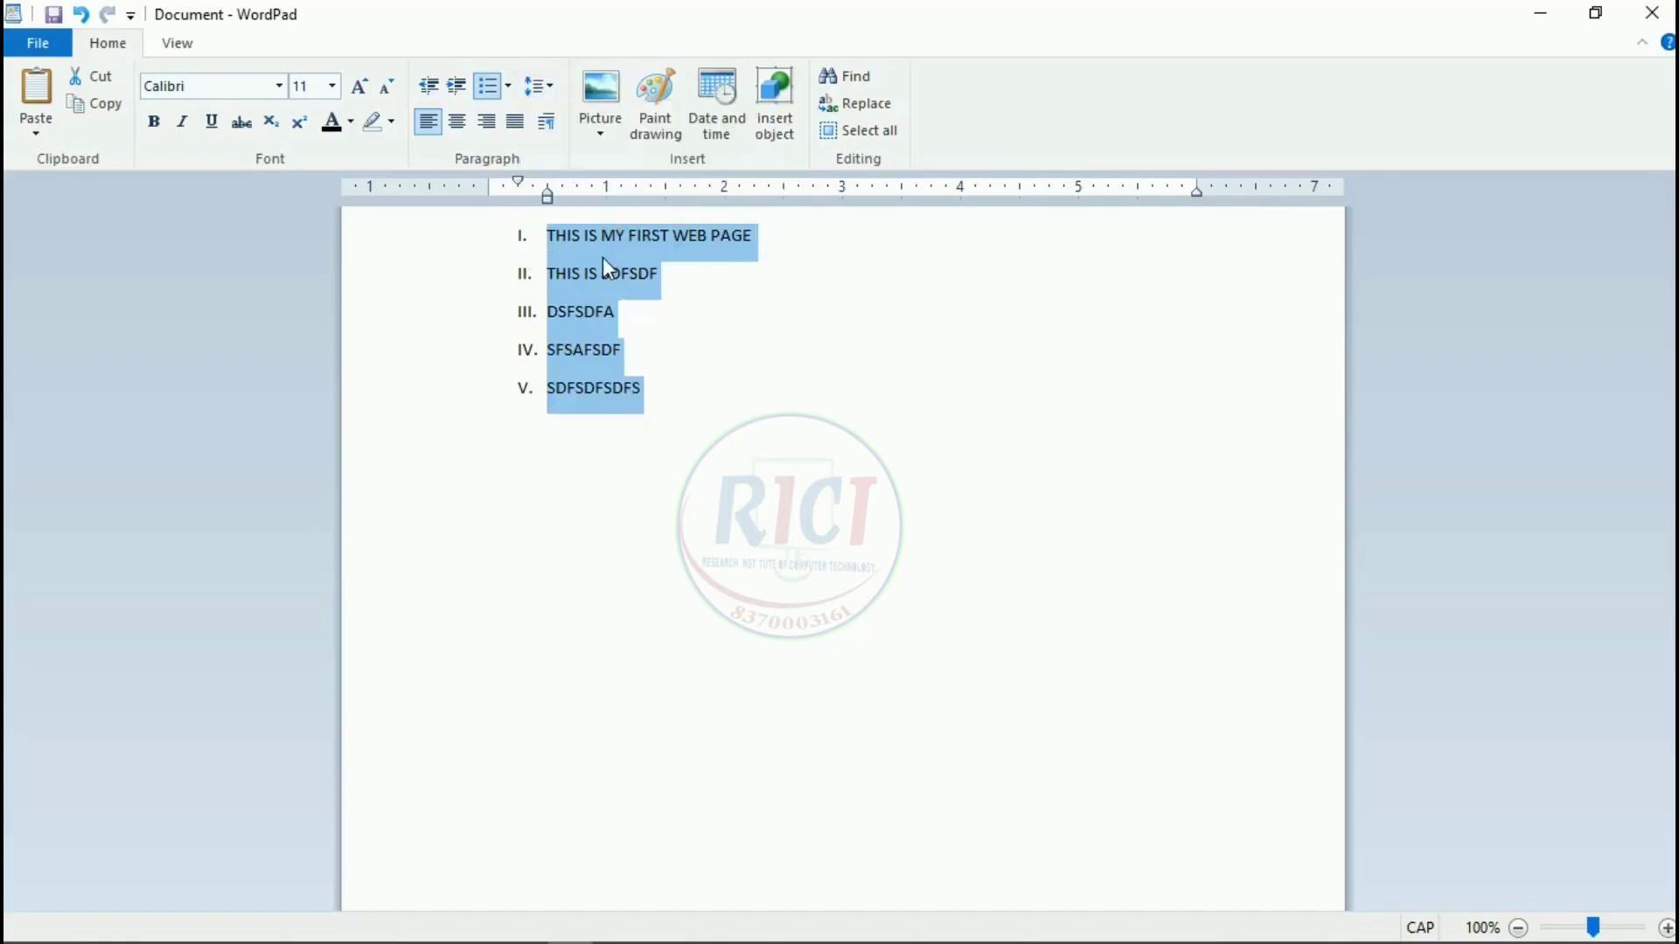
left_click(656, 390)
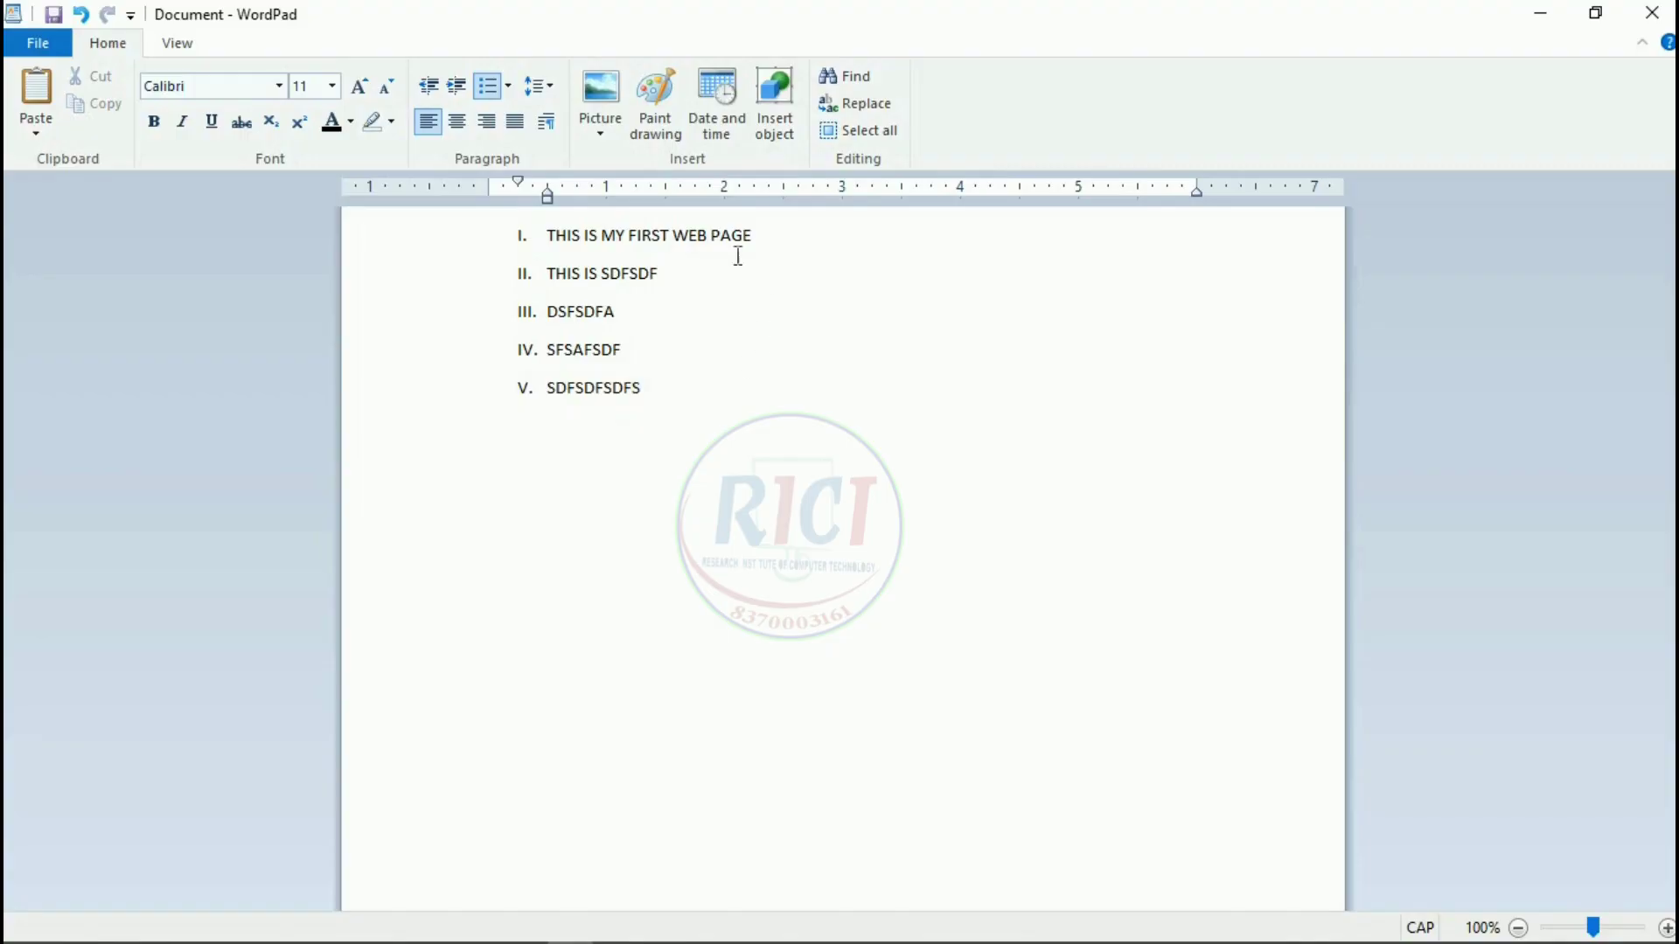
Delete all five list items and turn off the list formatting on the remaining empty line.
left_click_drag(660, 394, 484, 230)
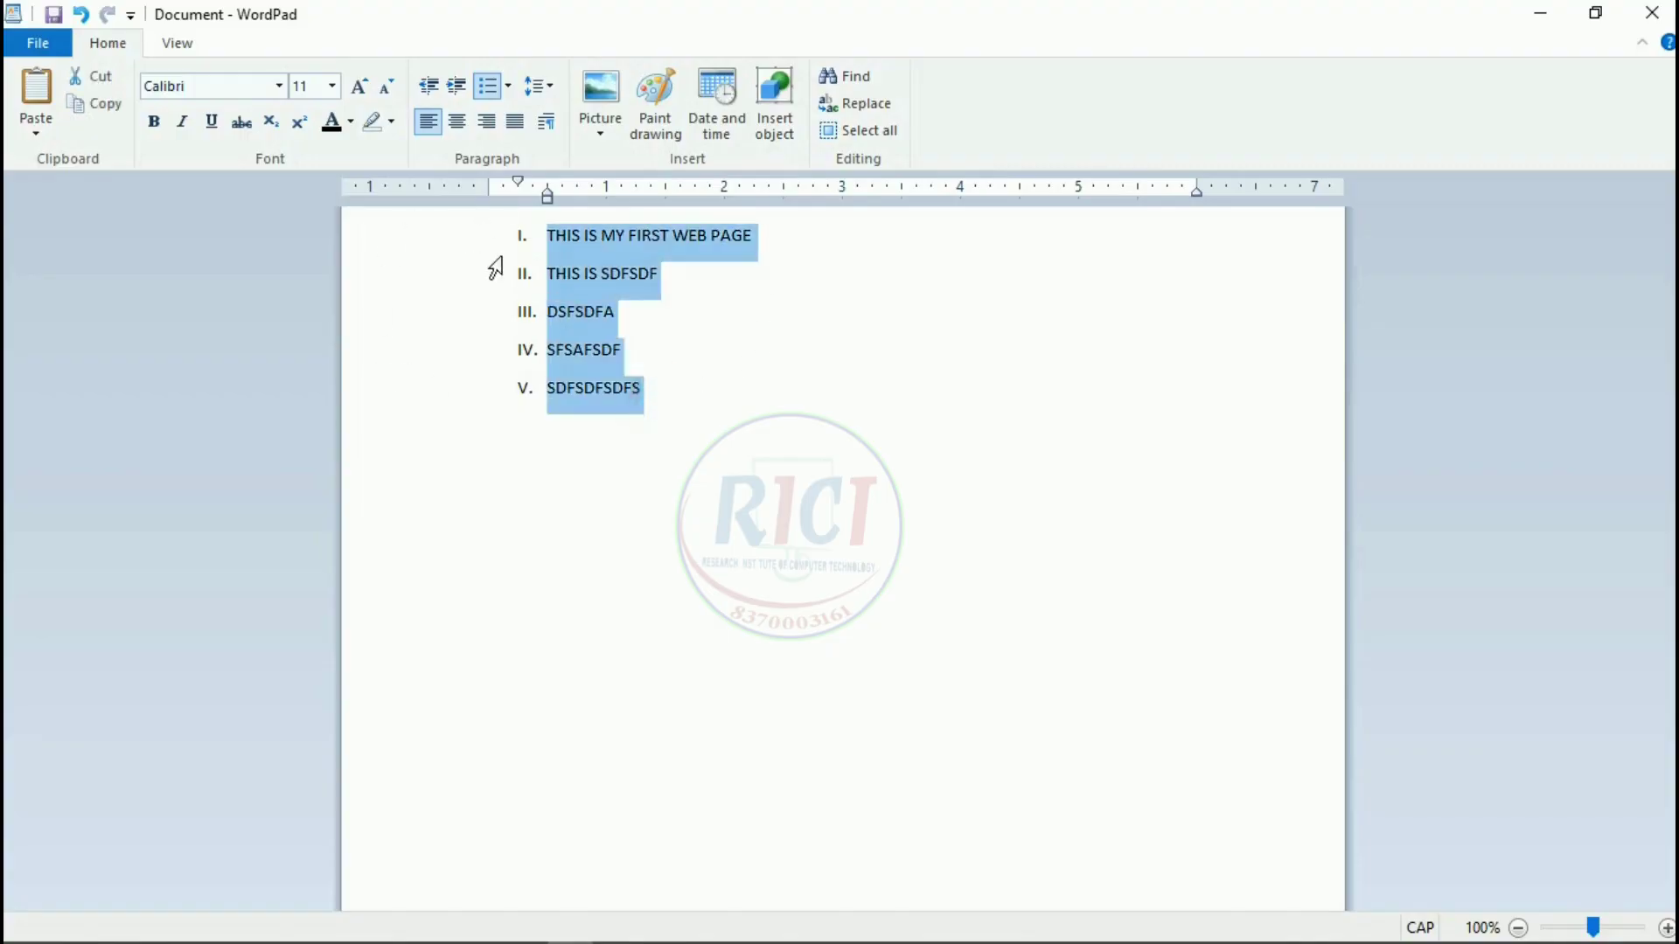
key("Delete")
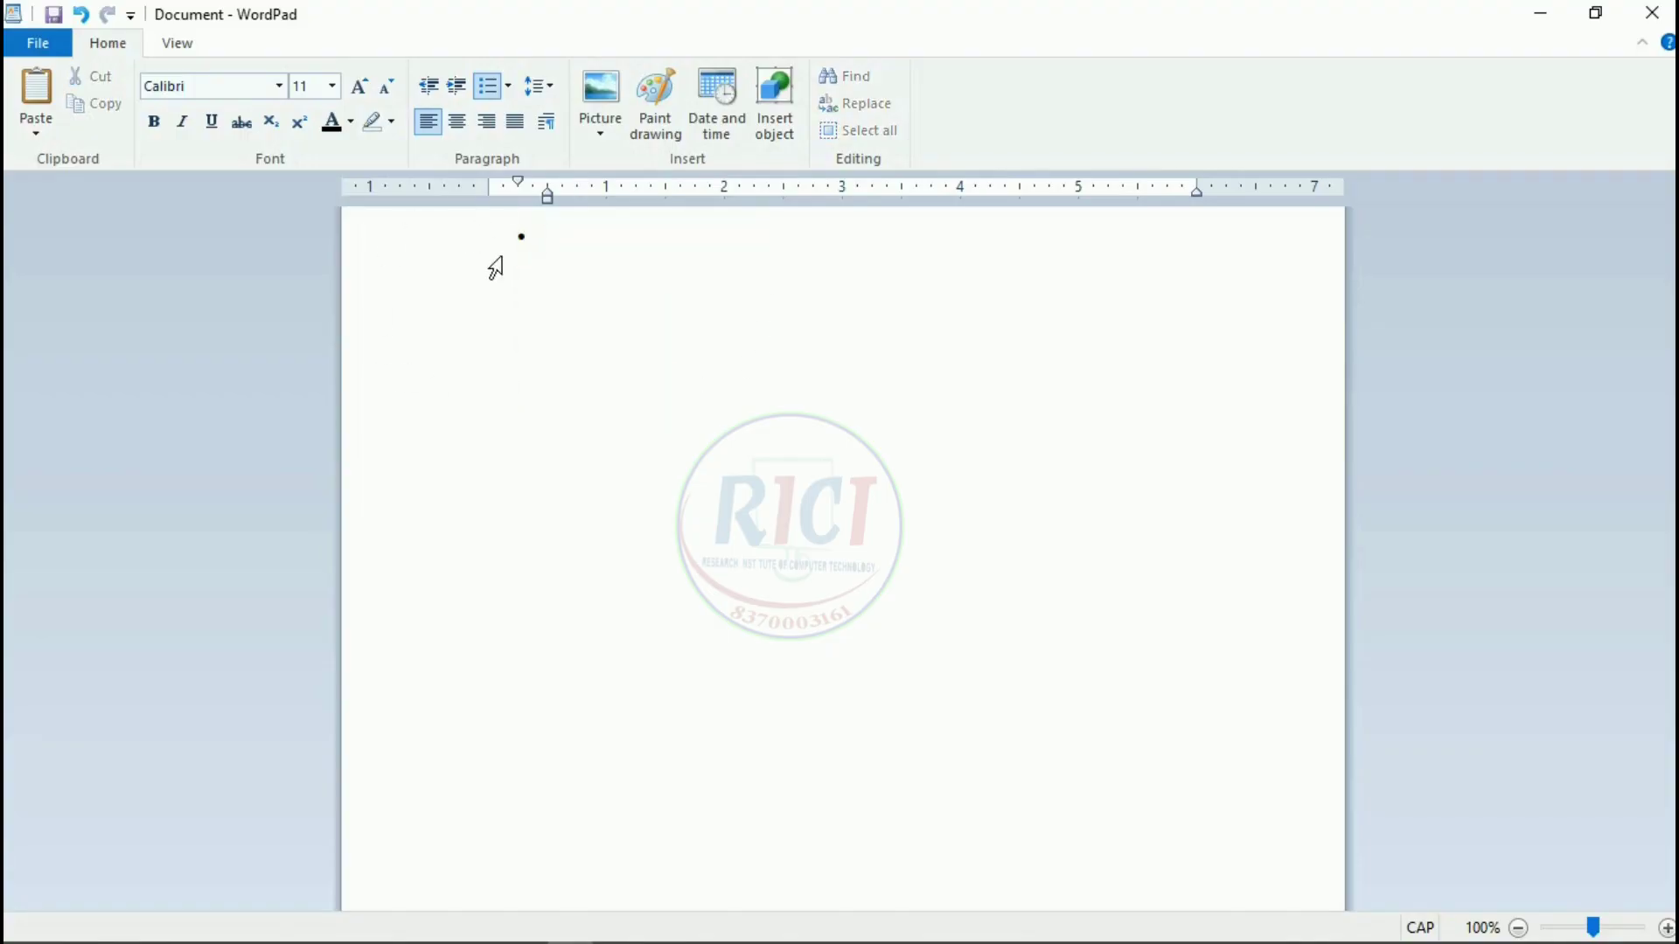
left_click(487, 85)
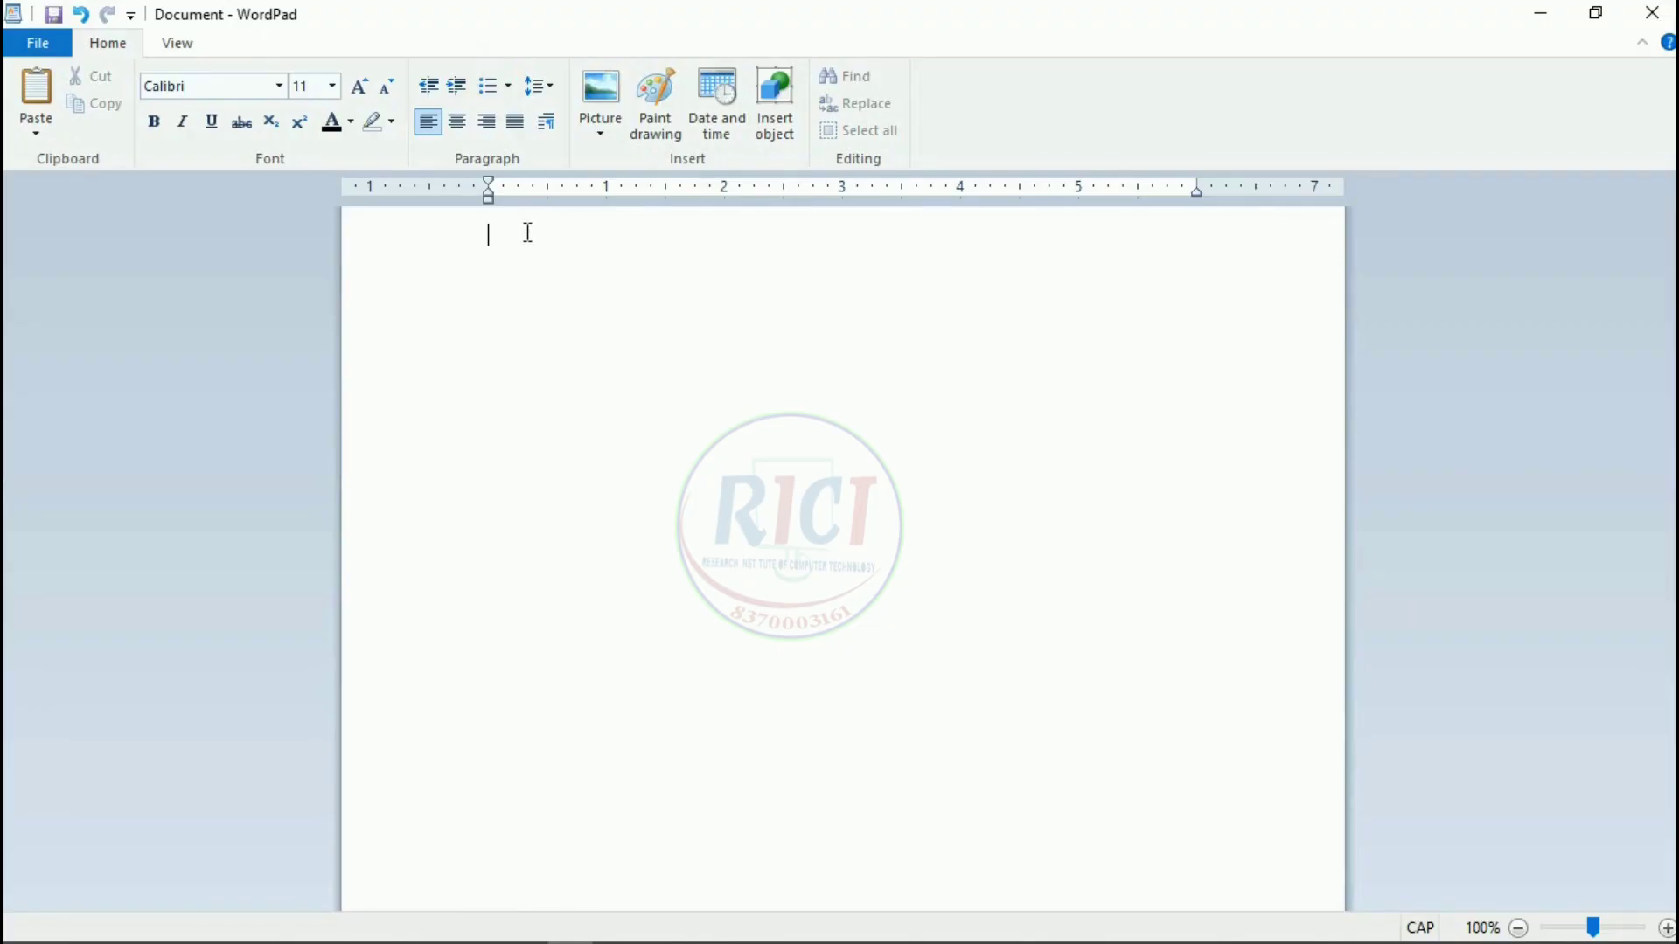
type("S")
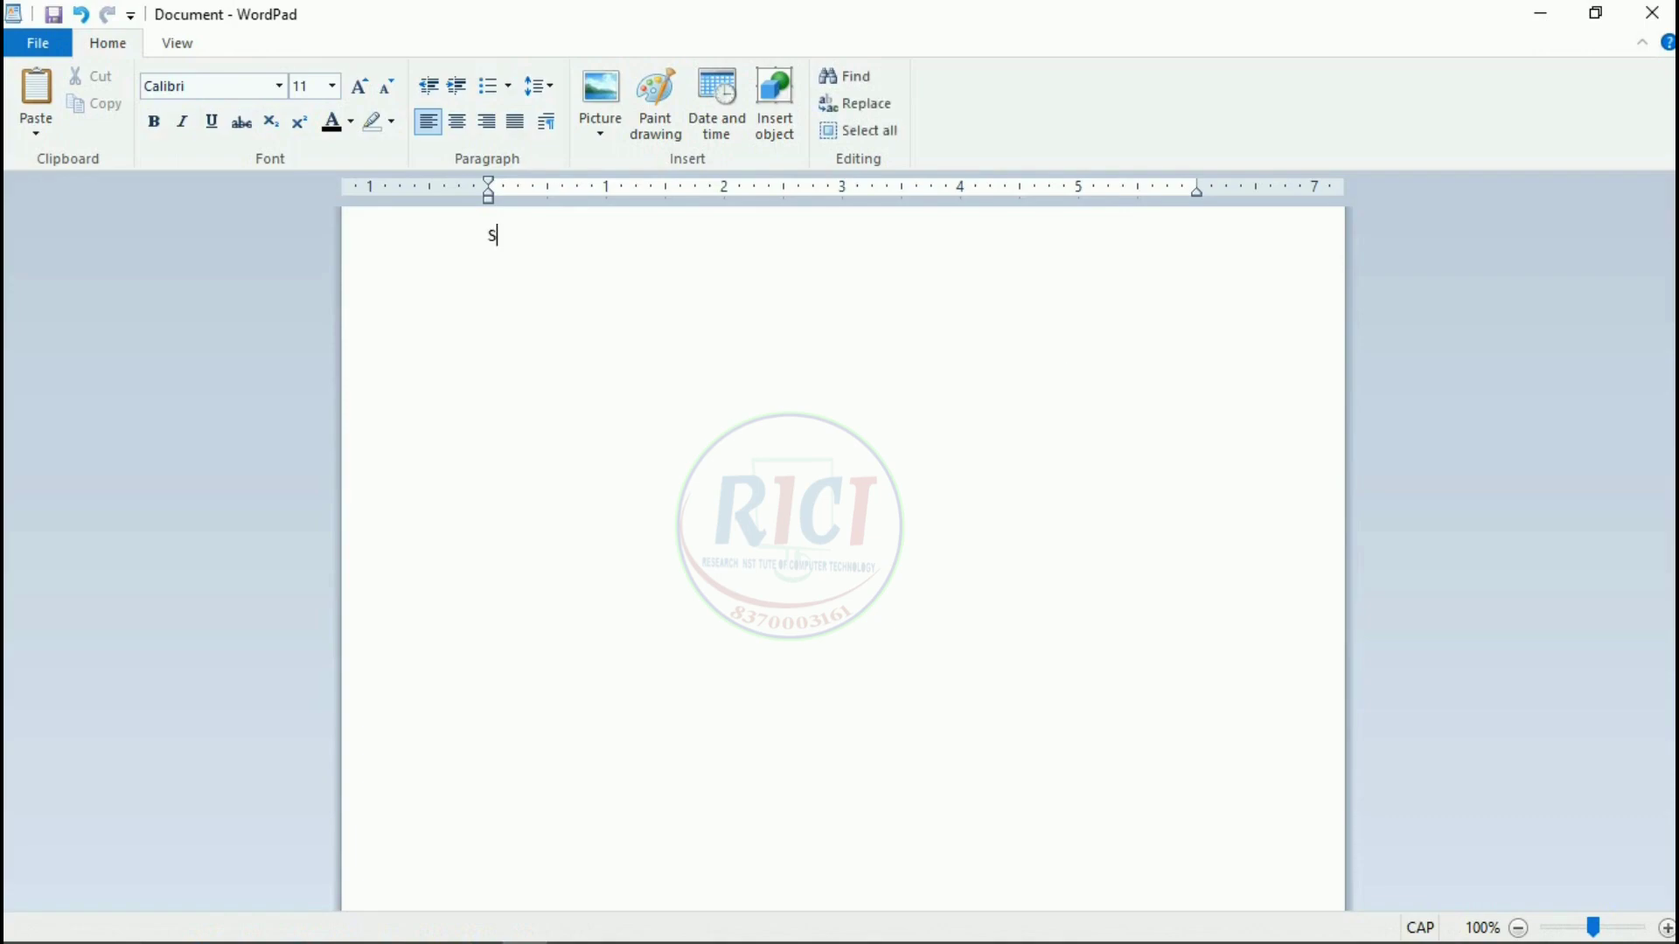
key("BackSpace")
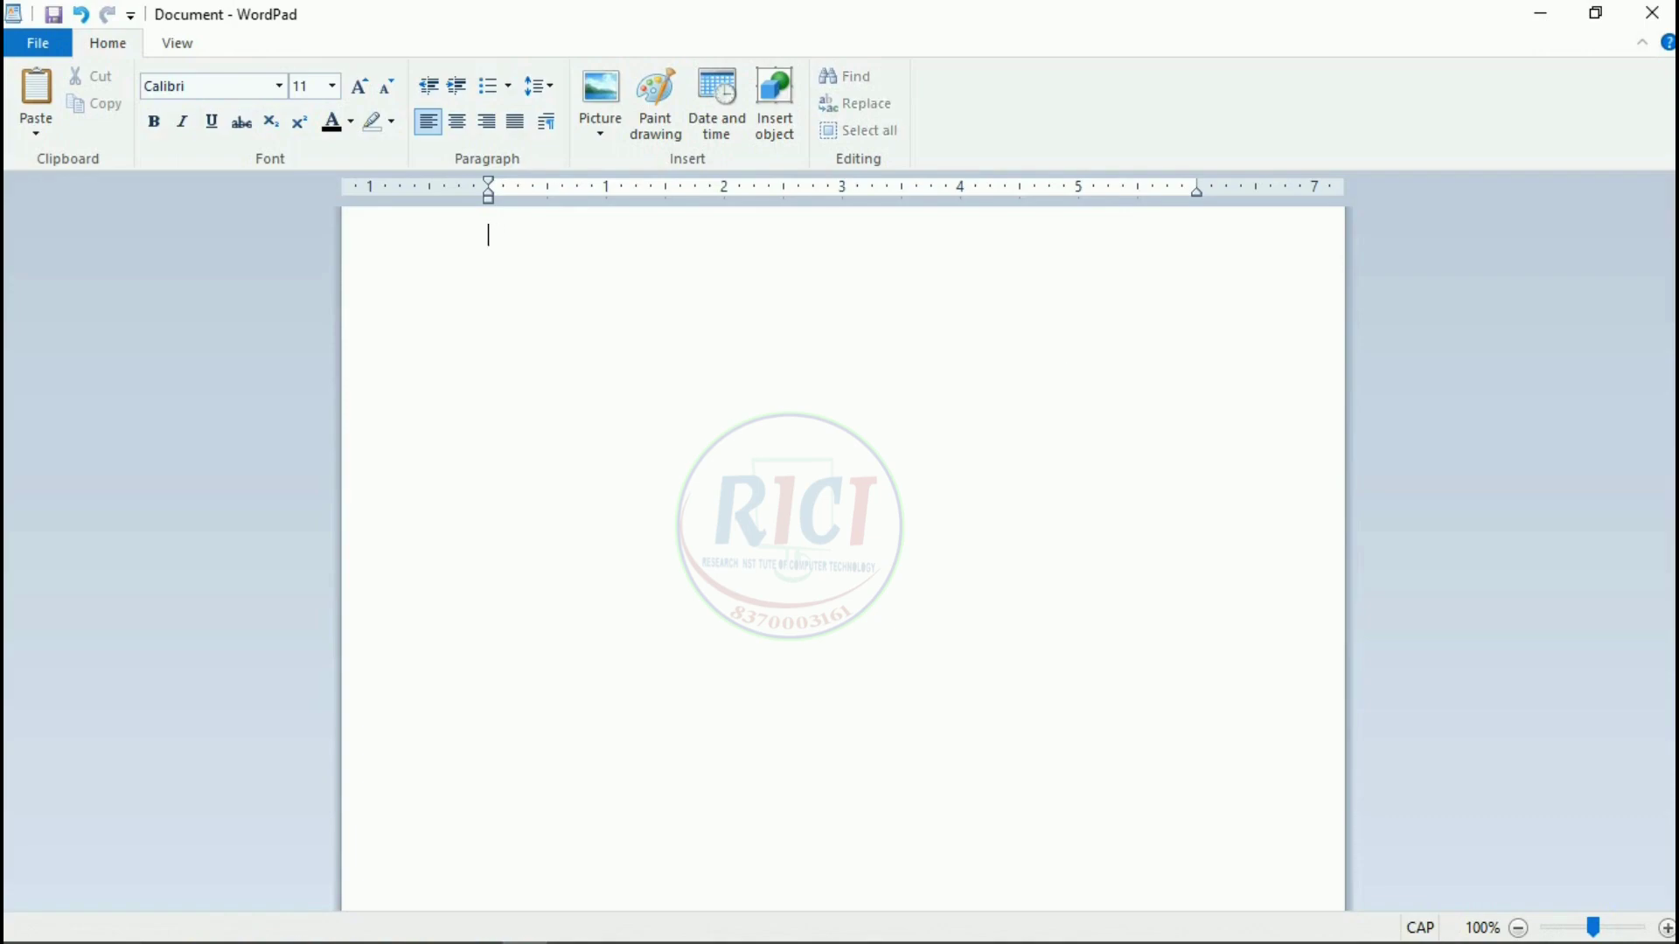
type("sR")
key("BackSpace")
key("BackSpace")
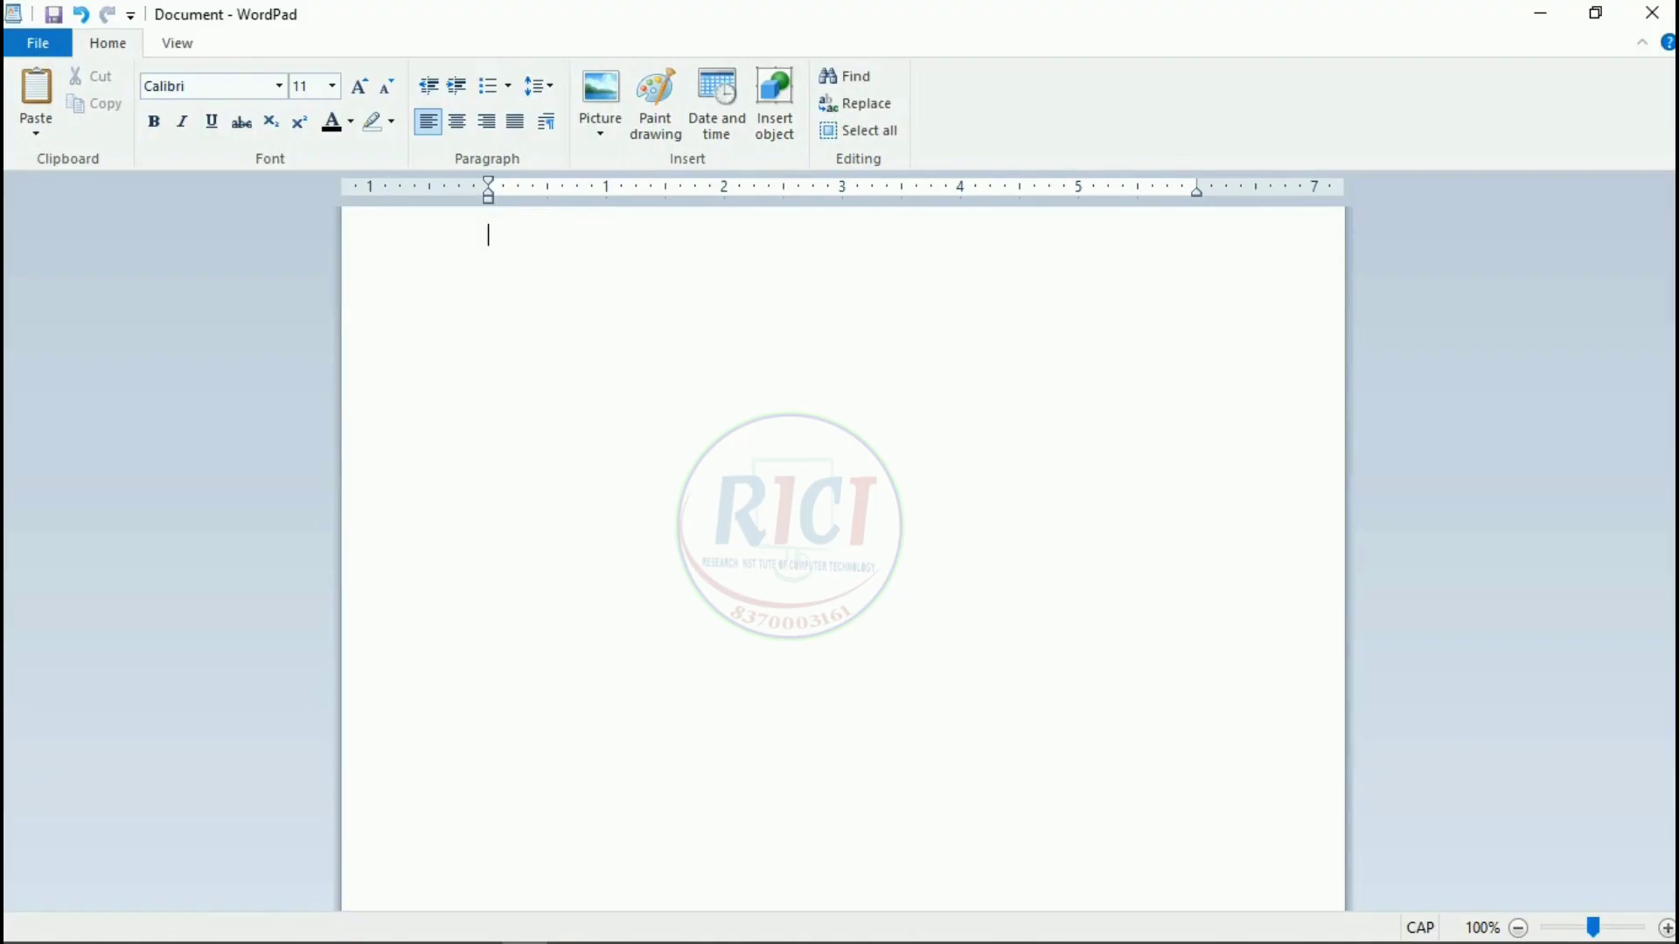
type("R")
key("BackSpace")
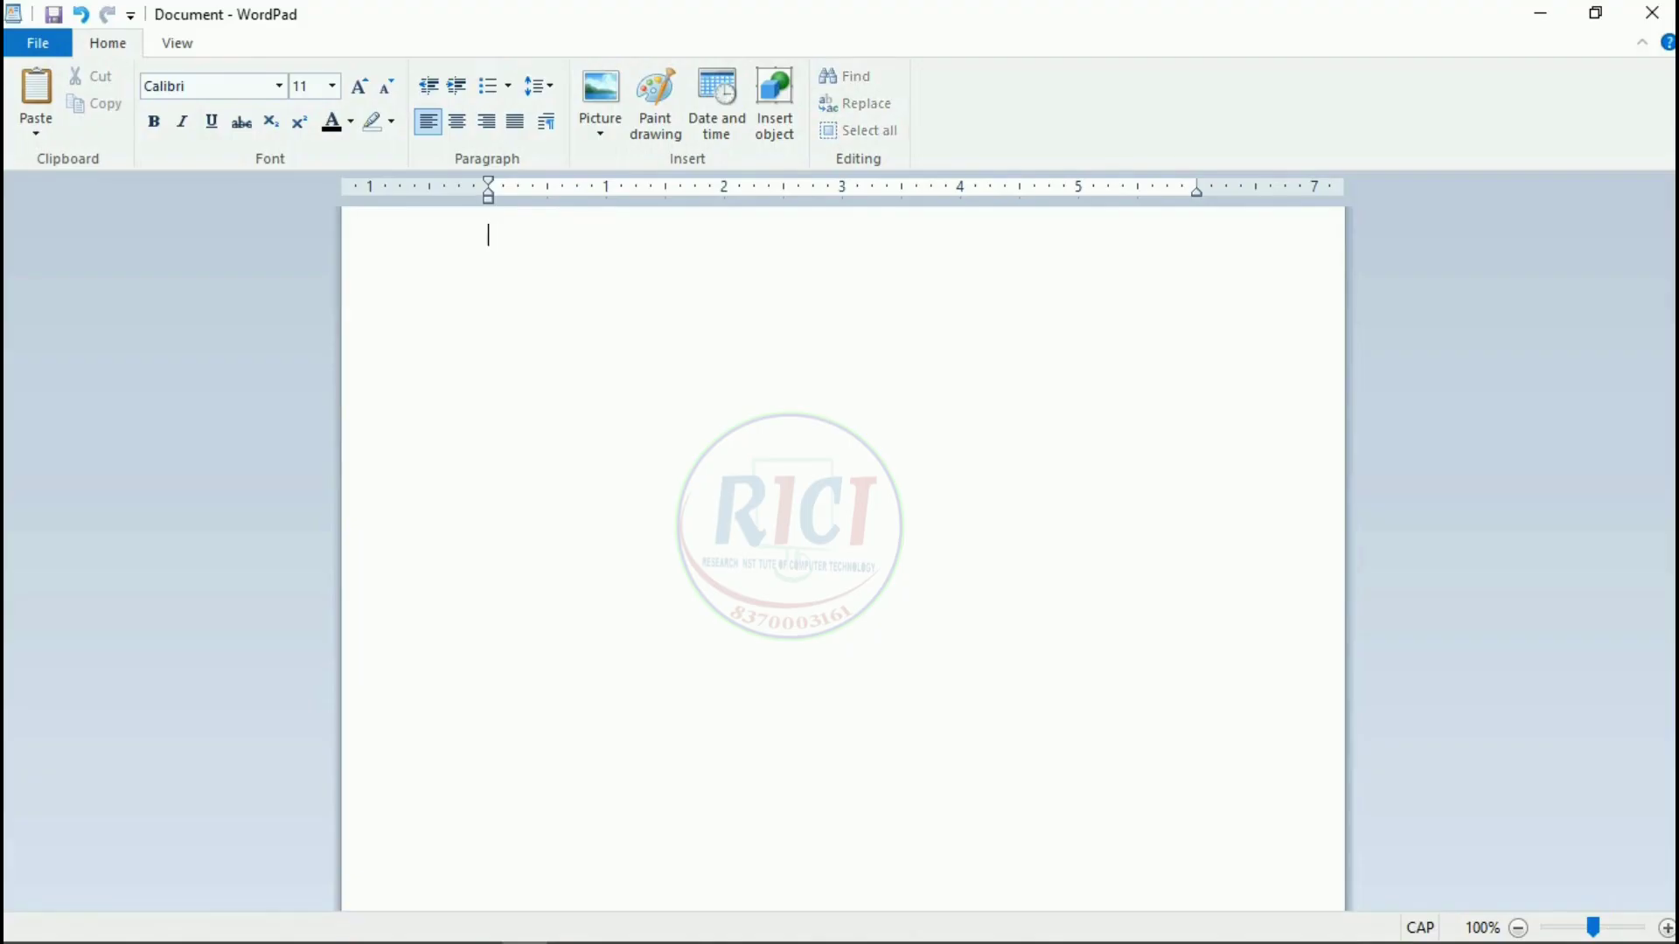
Enter the tab-separated column headings "Sr." and "Particulars" on the first line, with the page zoomed to 150%.
type("Sr.")
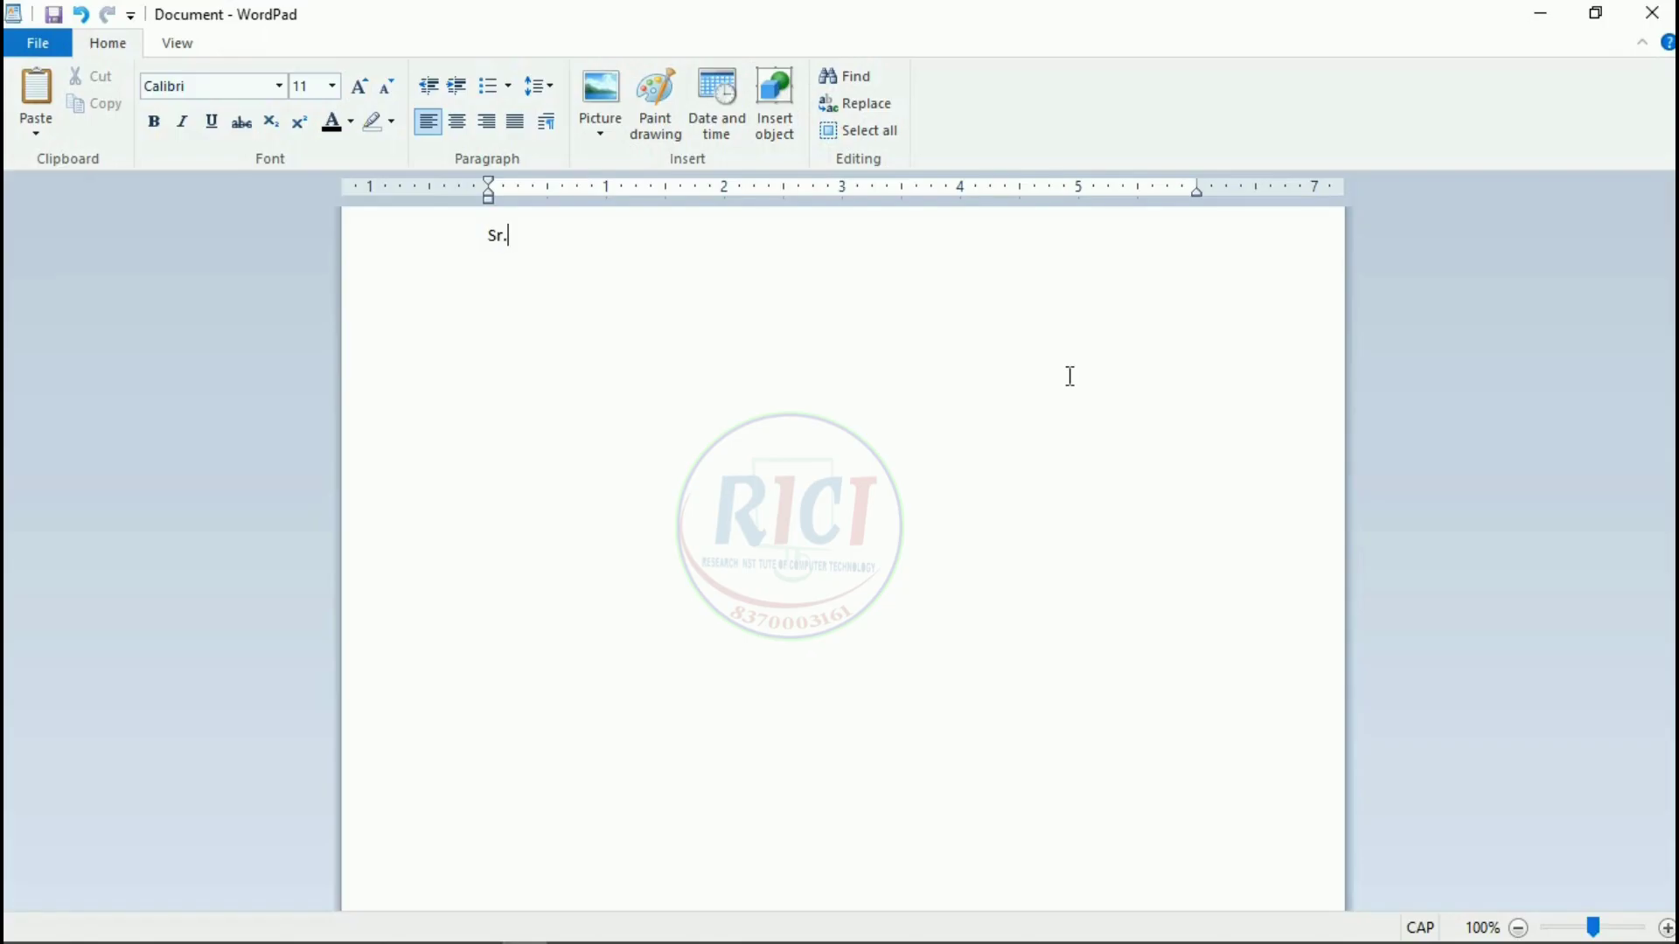
scroll(573, 393, "up", 5)
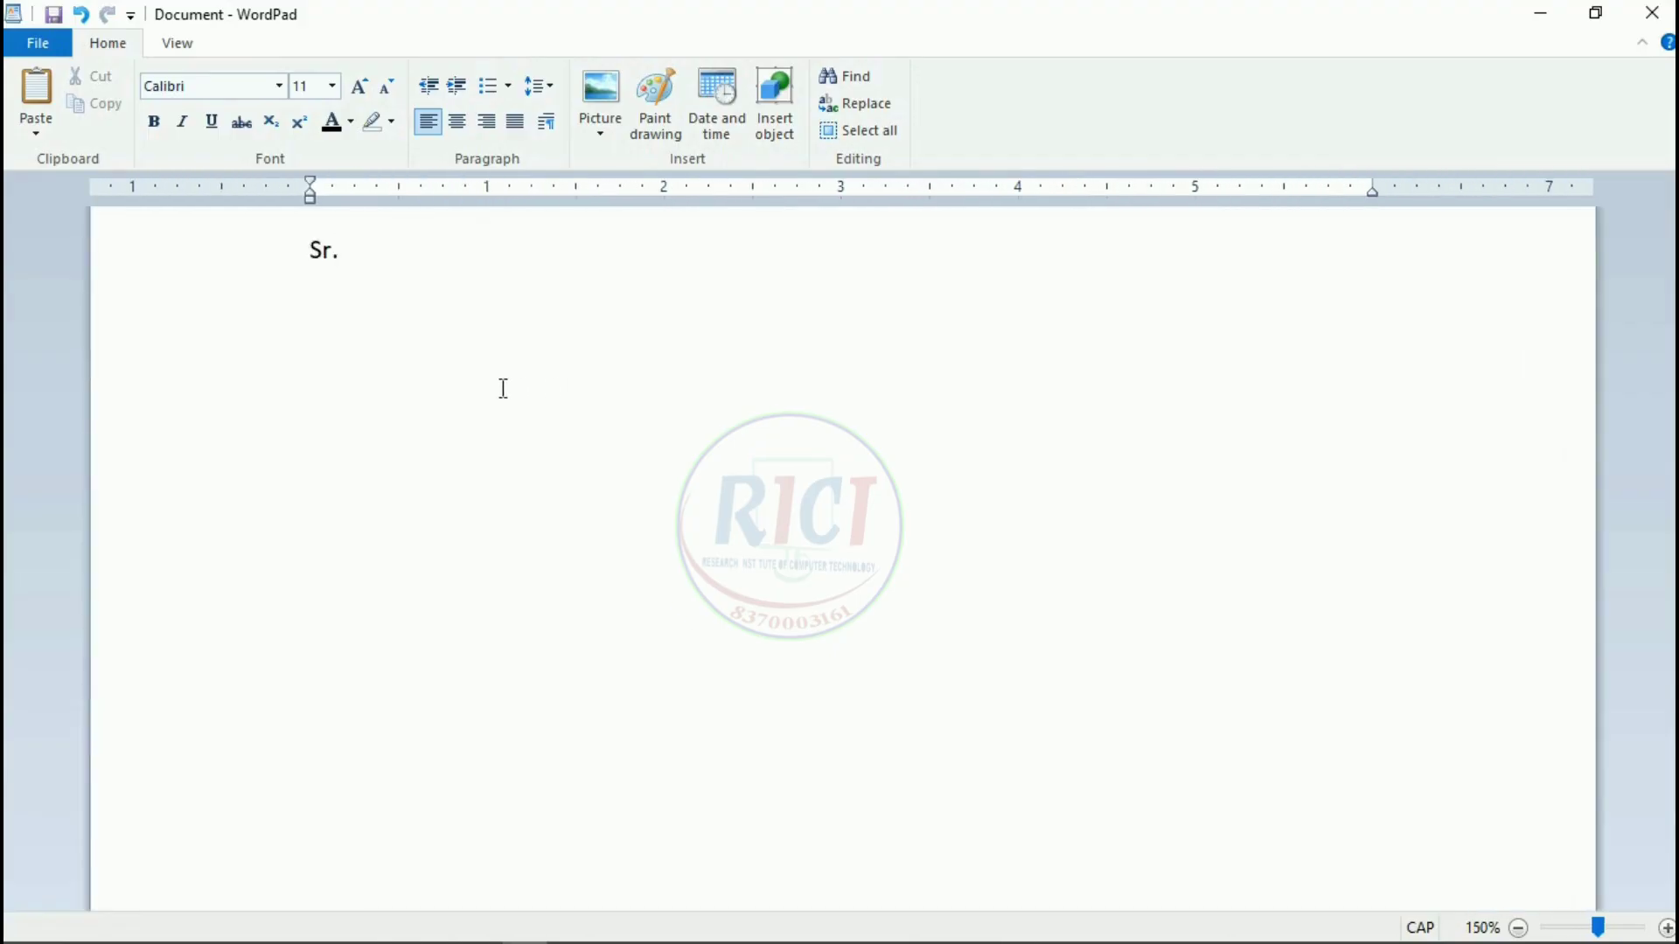
key("Tab")
type("p")
key("BackSpace")
key("Caps_Lock")
type("Partic ulars")
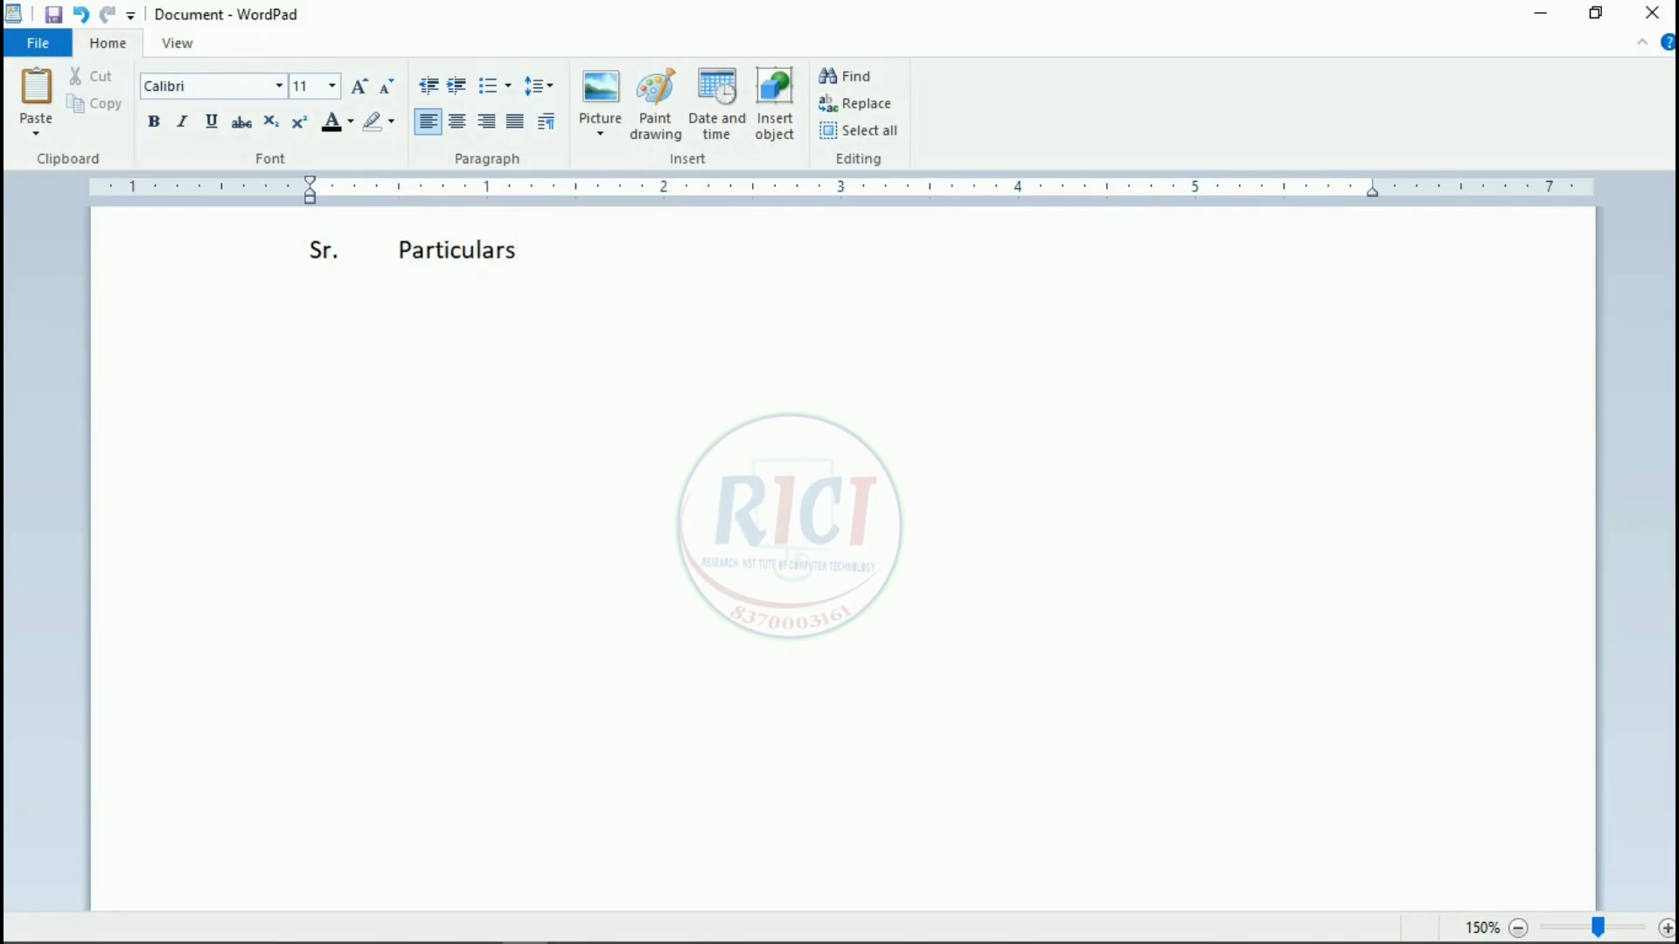
key("BackSpace")
type("s")
Add the headings "Fee" and "Duration" to the heading line, aligned near the 3-inch and 5-inch ruler marks with tabs.
key("Tab")
key("Tab")
key("Tab")
type("Fee")
key("Tab")
key("Tab")
key("Tab")
key("Tab")
type("pag")
key("BackSpace")
key("BackSpace")
key("BackSpace")
type("Duration ")
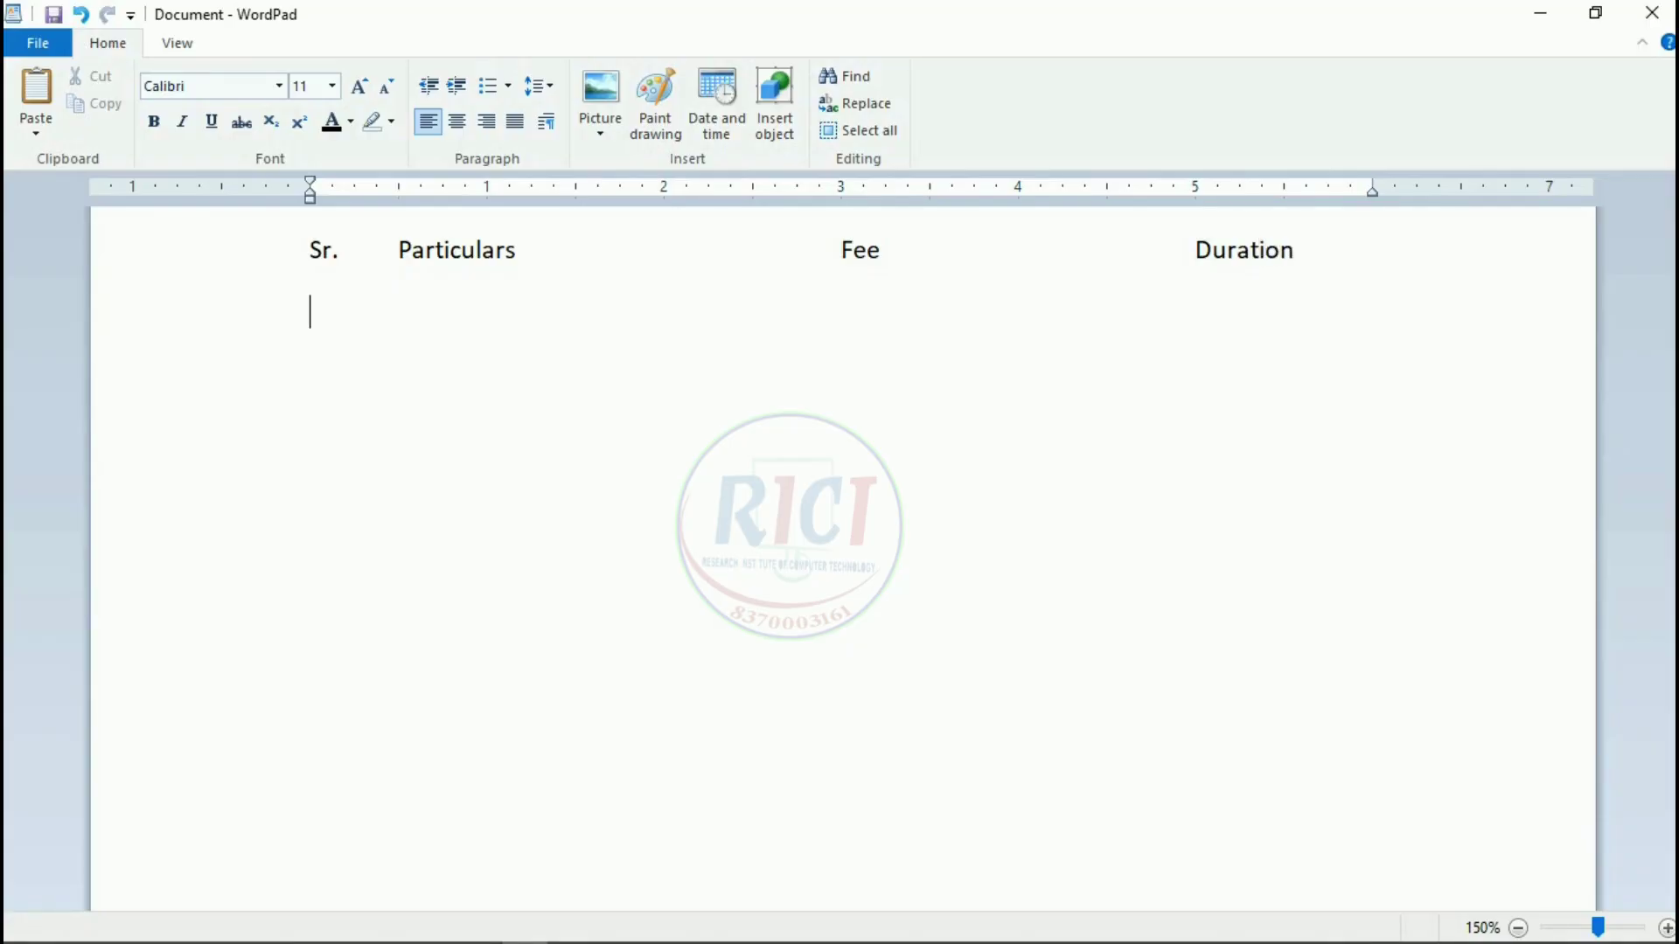
Fill in the first row under the headings with "1.", "Basic course", "500/-" and "3 Months", aligned with tabs.
type("1.")
key("Tab")
type("Basic course")
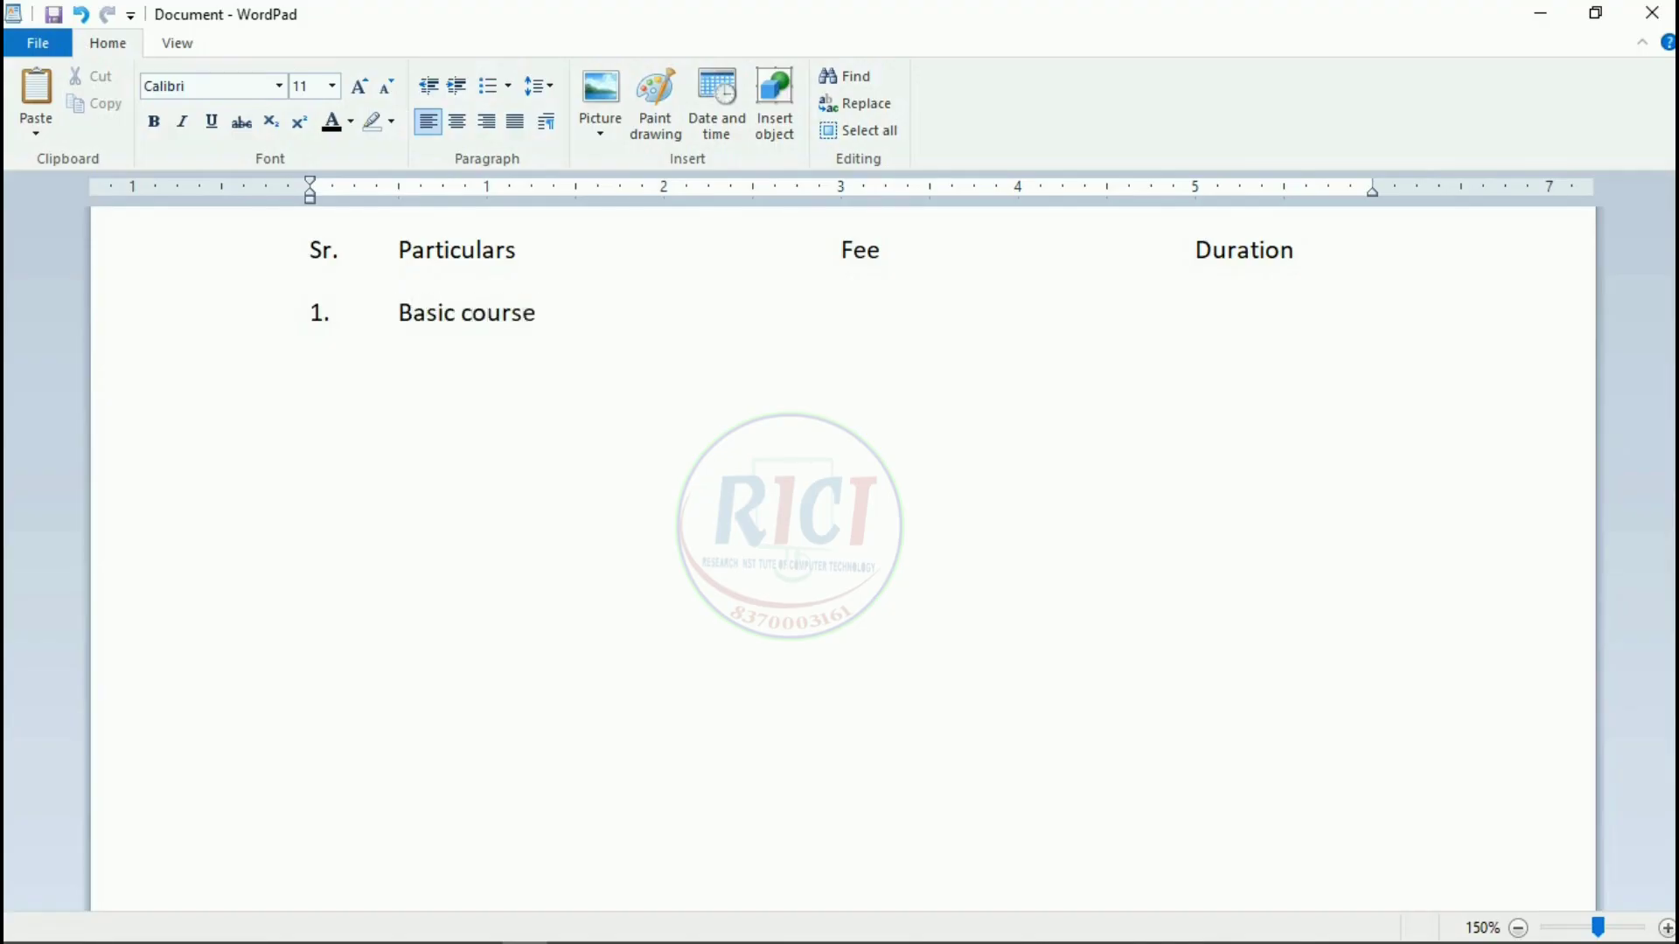
key("Tab")
key("Tab")
key("Tab")
type("500/-")
key("Tab")
key("Tab")
key("Tab")
key("Tab")
type("3 M")
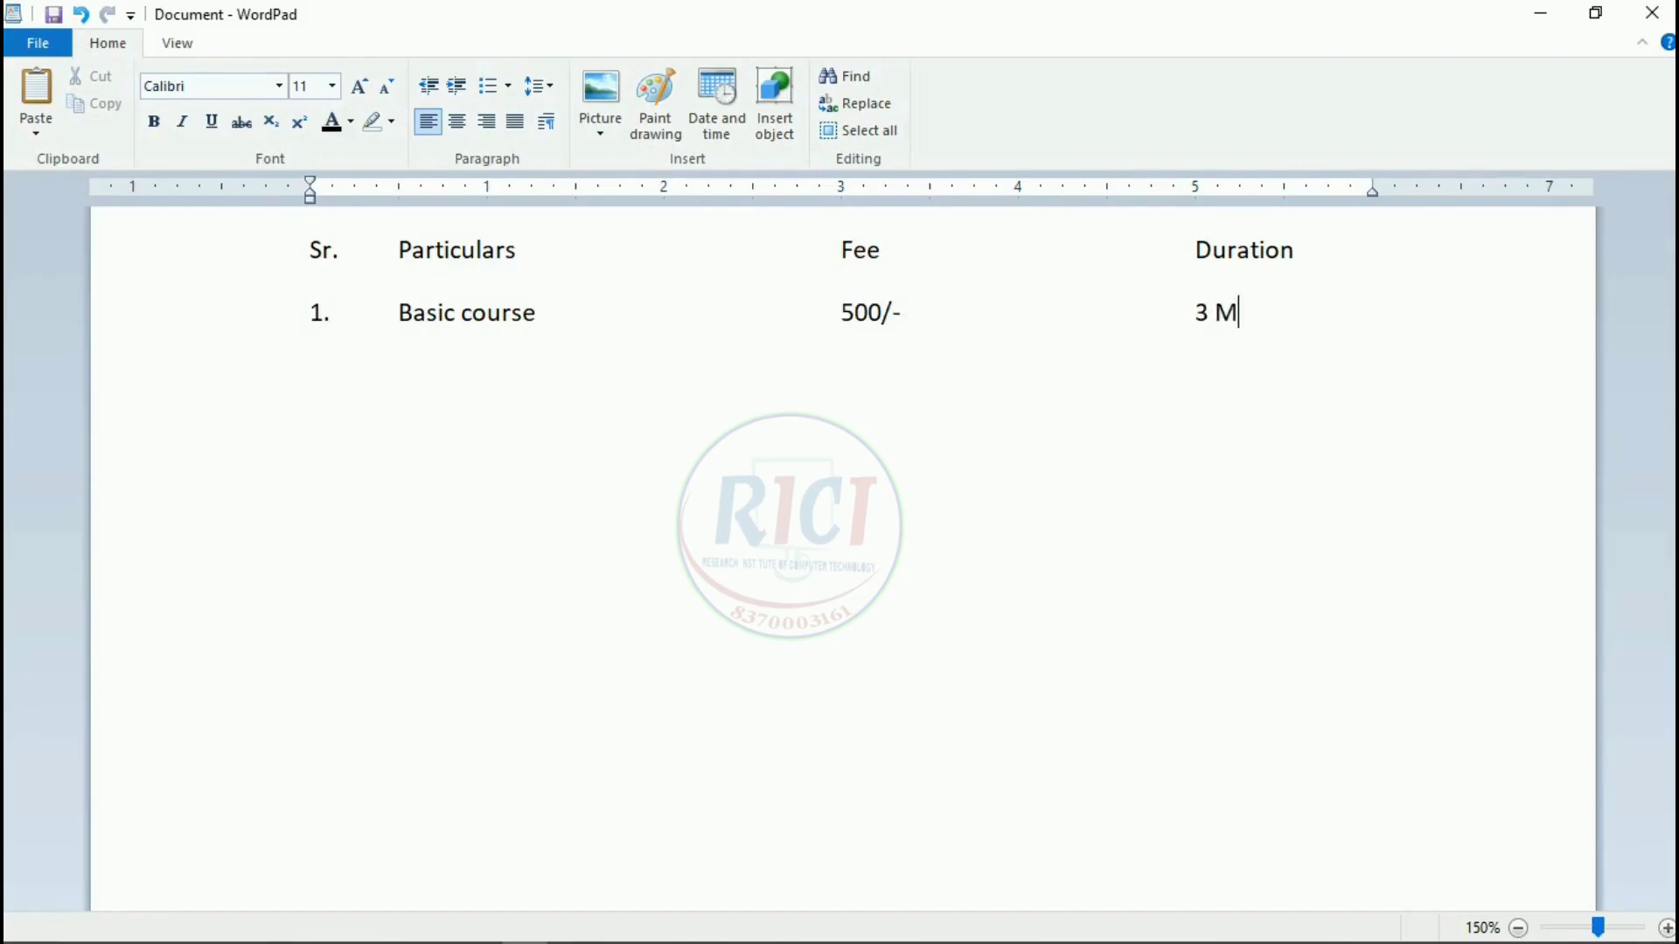
type("onths")
Fill in the second row with "2.", "Tally Erp - 9", "500/-" and "3 Month", tabbed to match the headings.
type("2")
type(".")
key("Tab")
type("Tally")
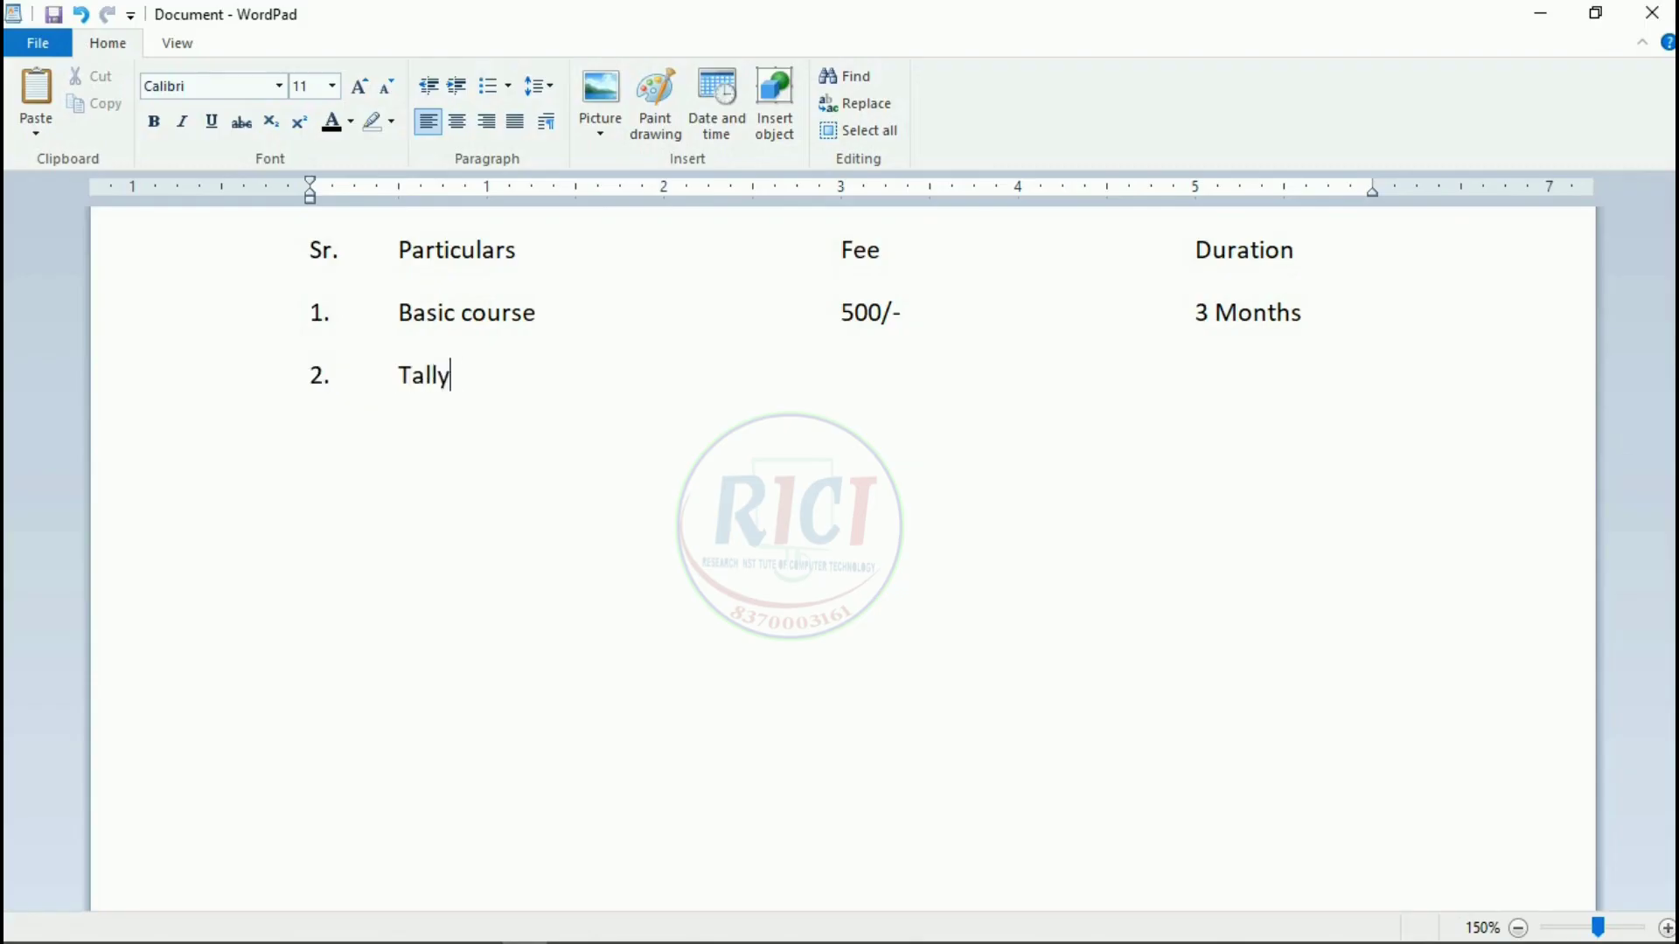
type(" Erp - 9")
key("Tab")
key("Tab")
key("Tab")
key("Tab")
type("500/")
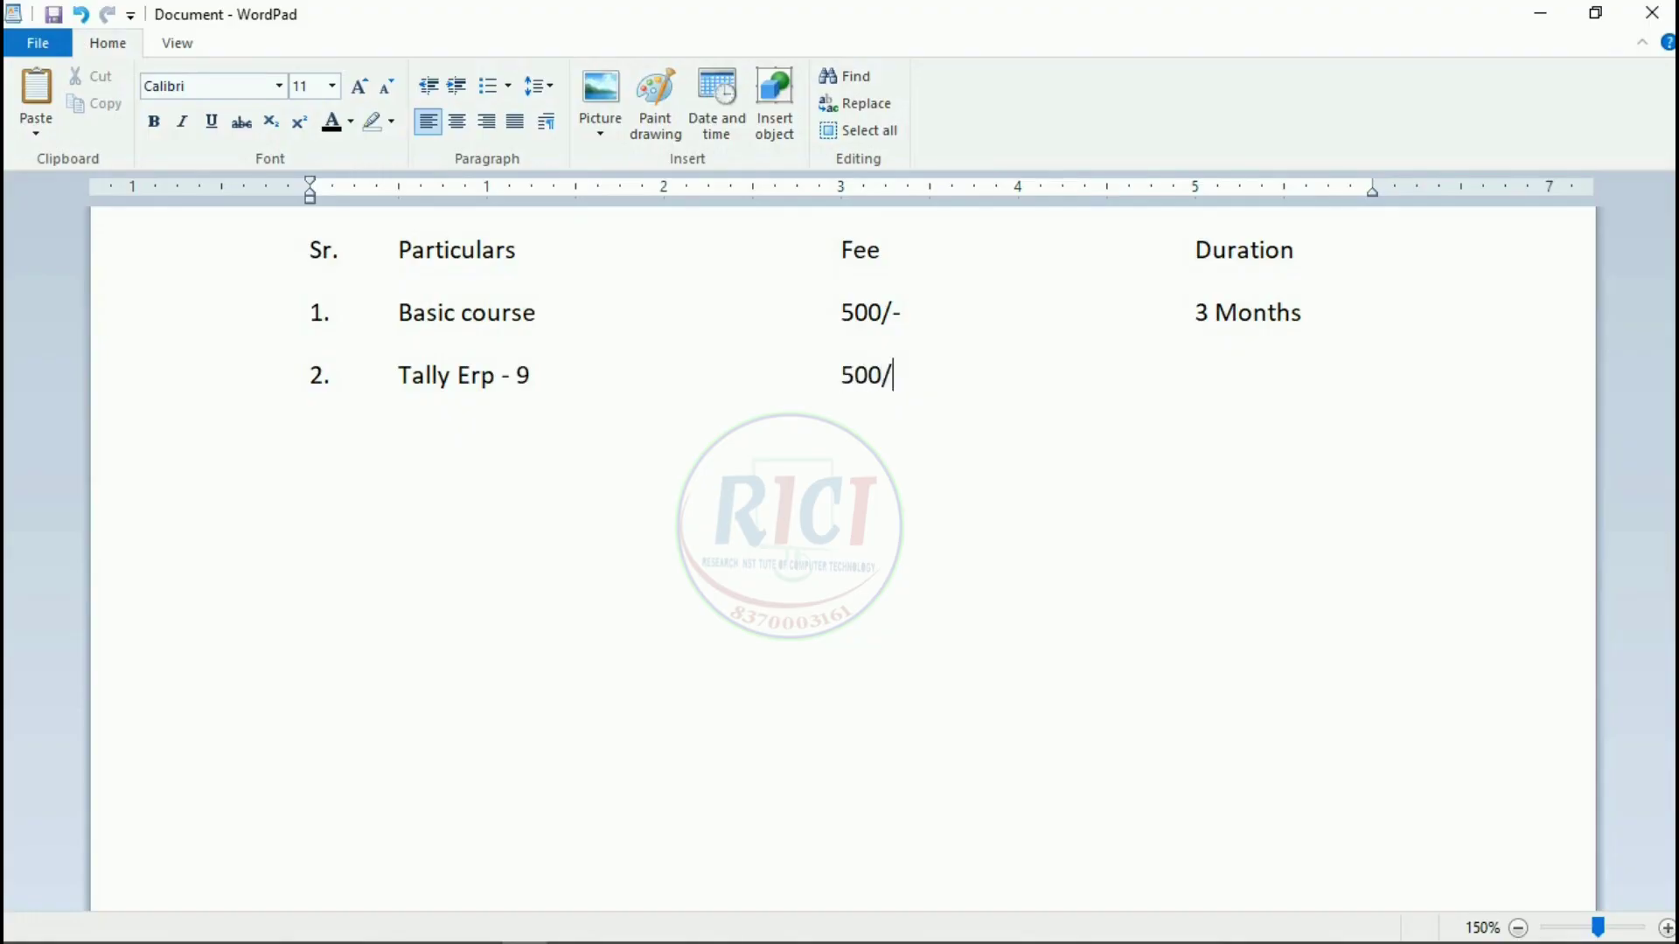
type("-")
key("Tab")
key("Tab")
key("Tab")
type("3 Month")
key("Up")
key("Up")
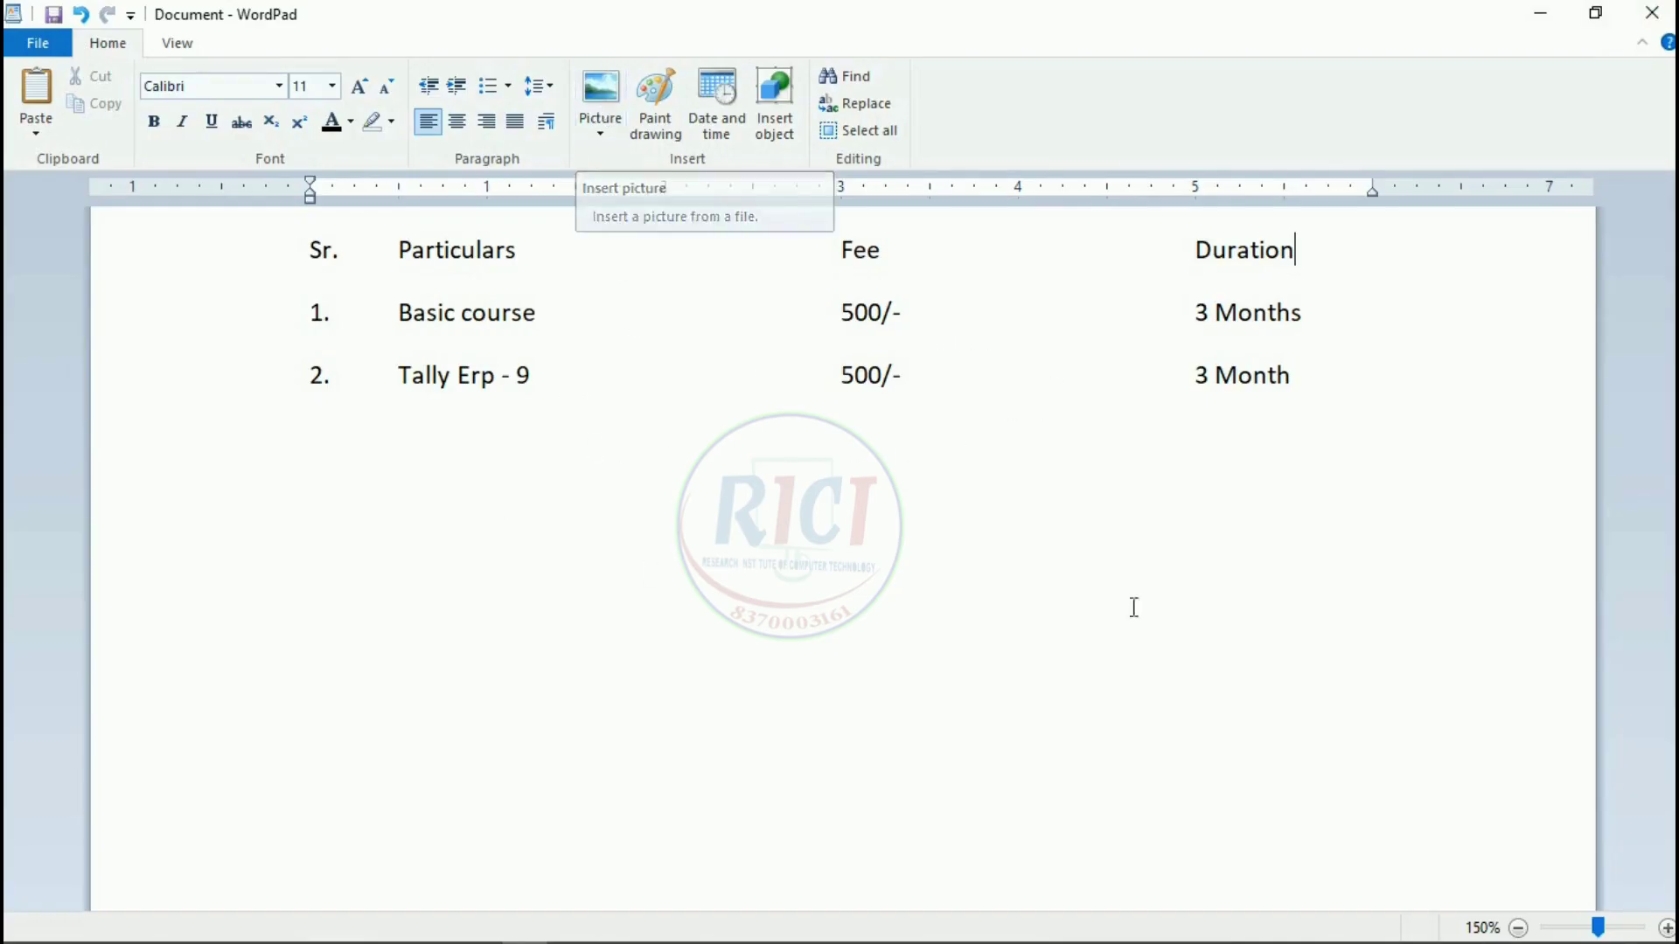
Insert the owl picture "Untitled" from the Desktop's "illustrater projects" folder on the line below the second row.
left_click(1406, 433)
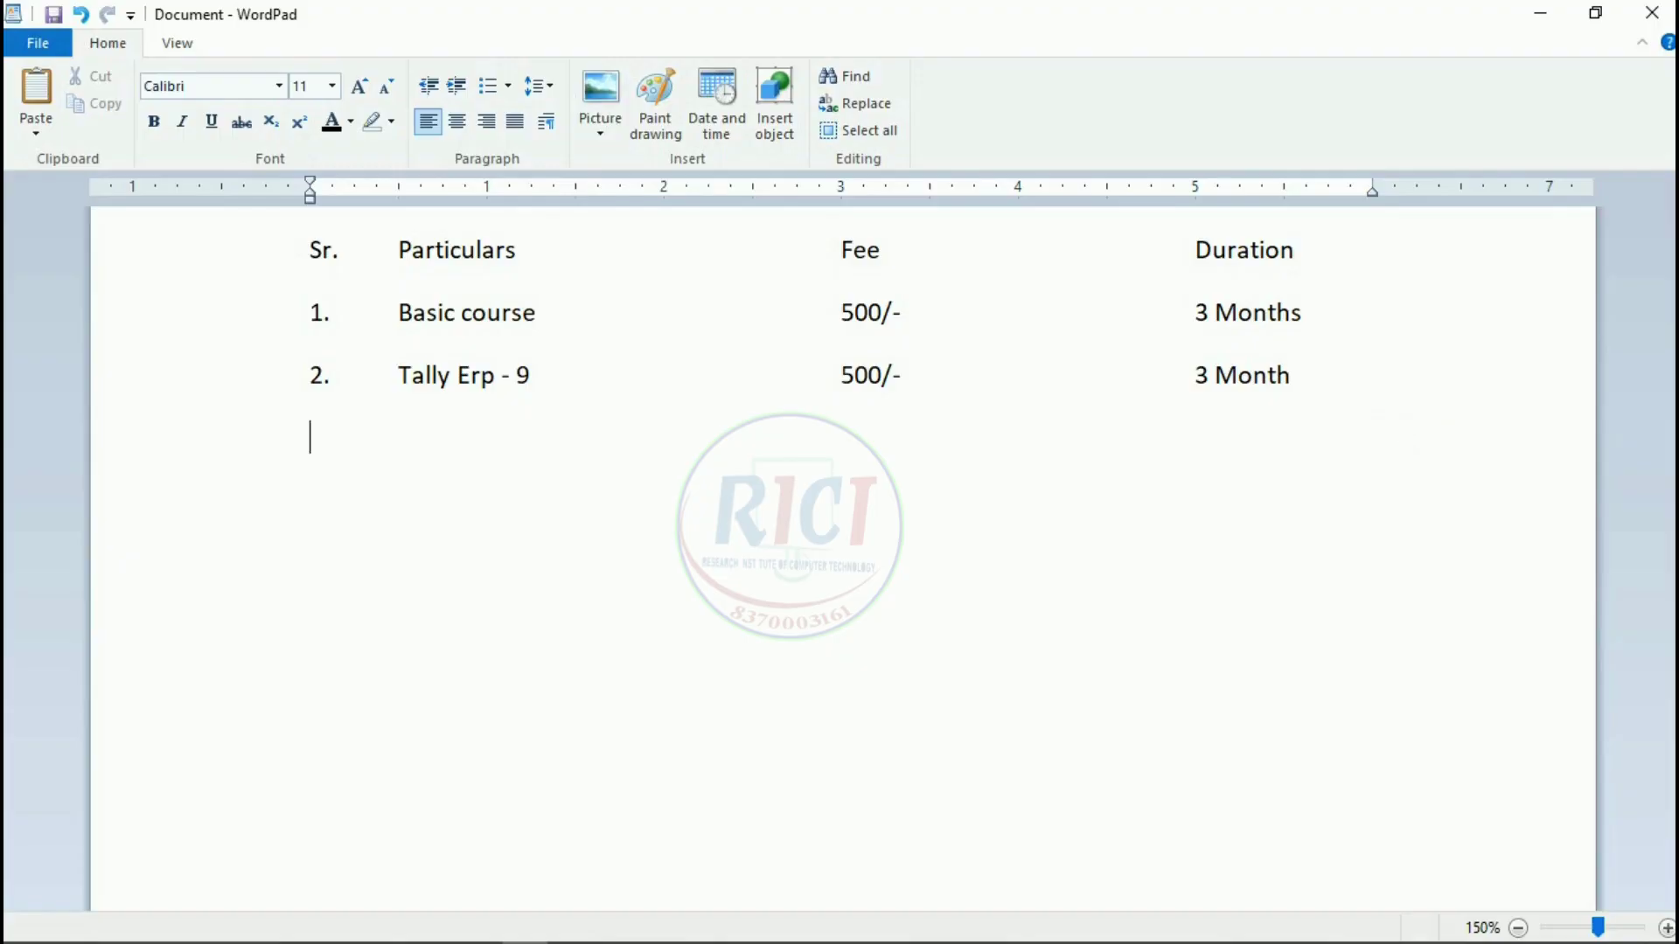
left_click(619, 118)
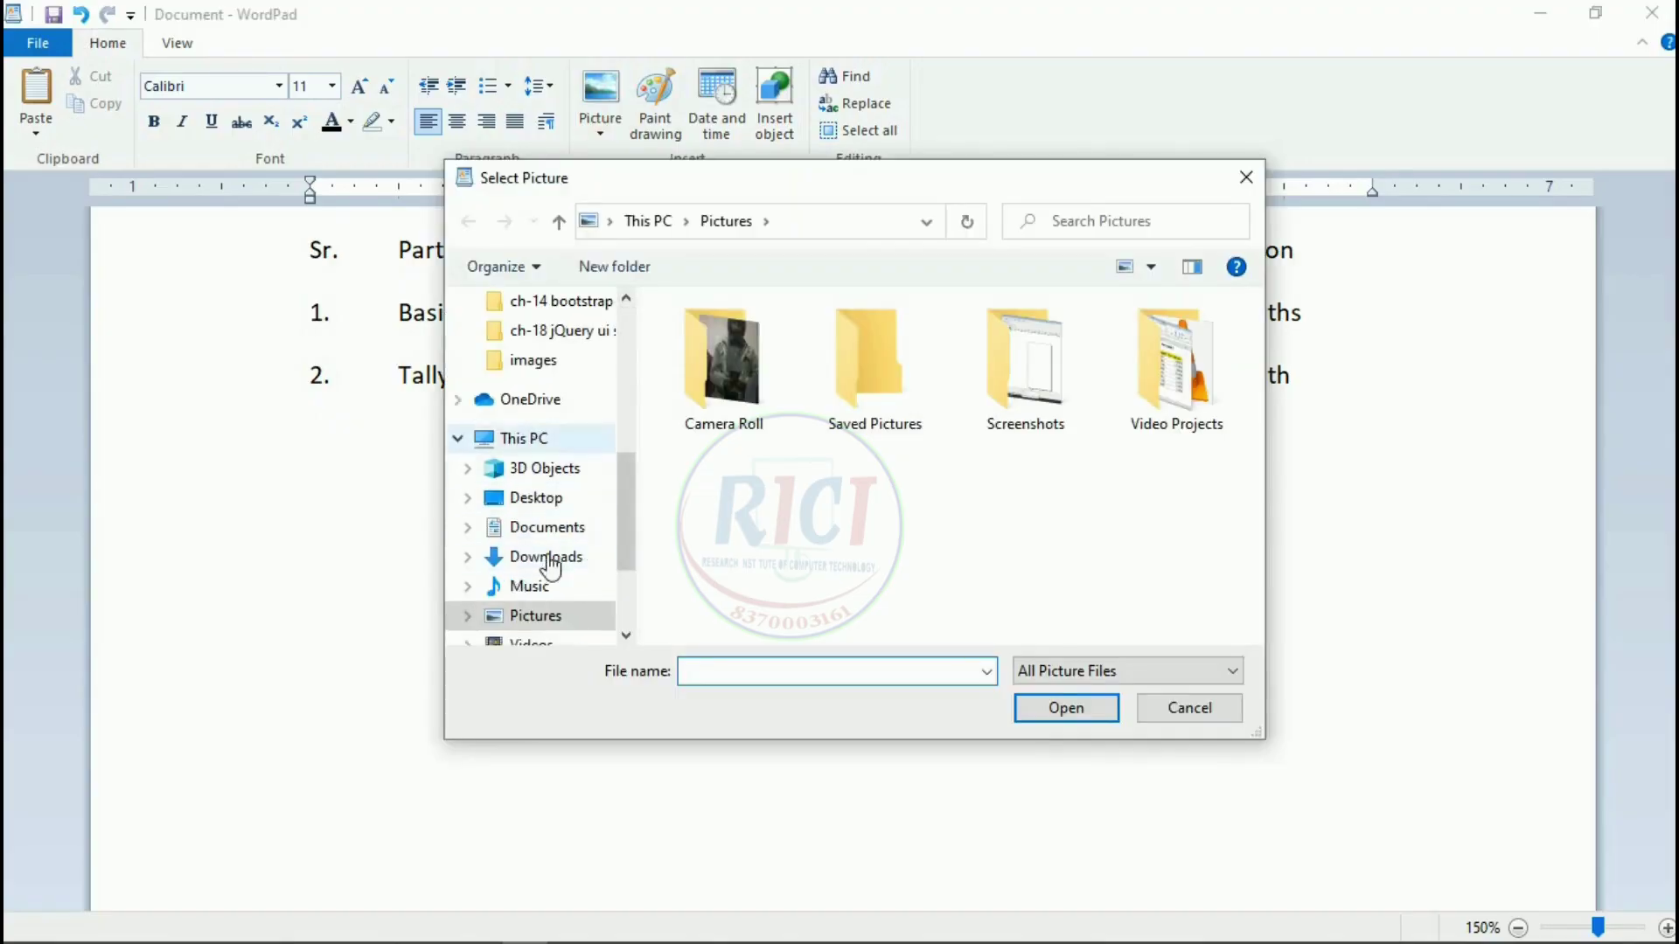
scroll(542, 564, "down", 2)
left_click(572, 538)
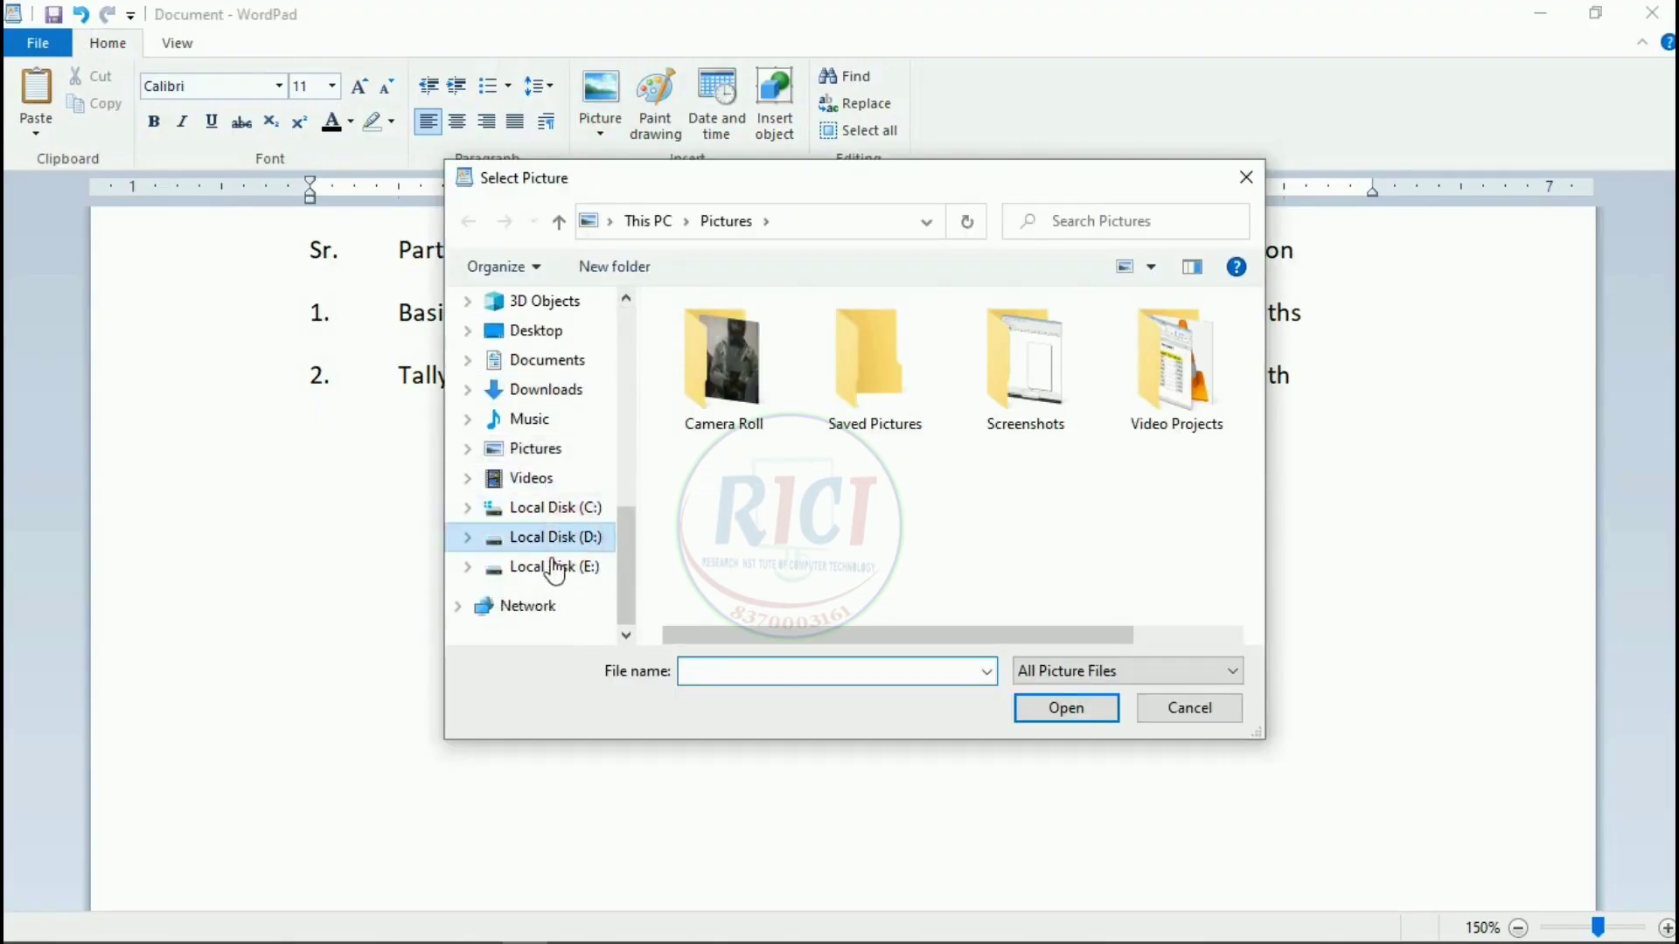
left_click(535, 332)
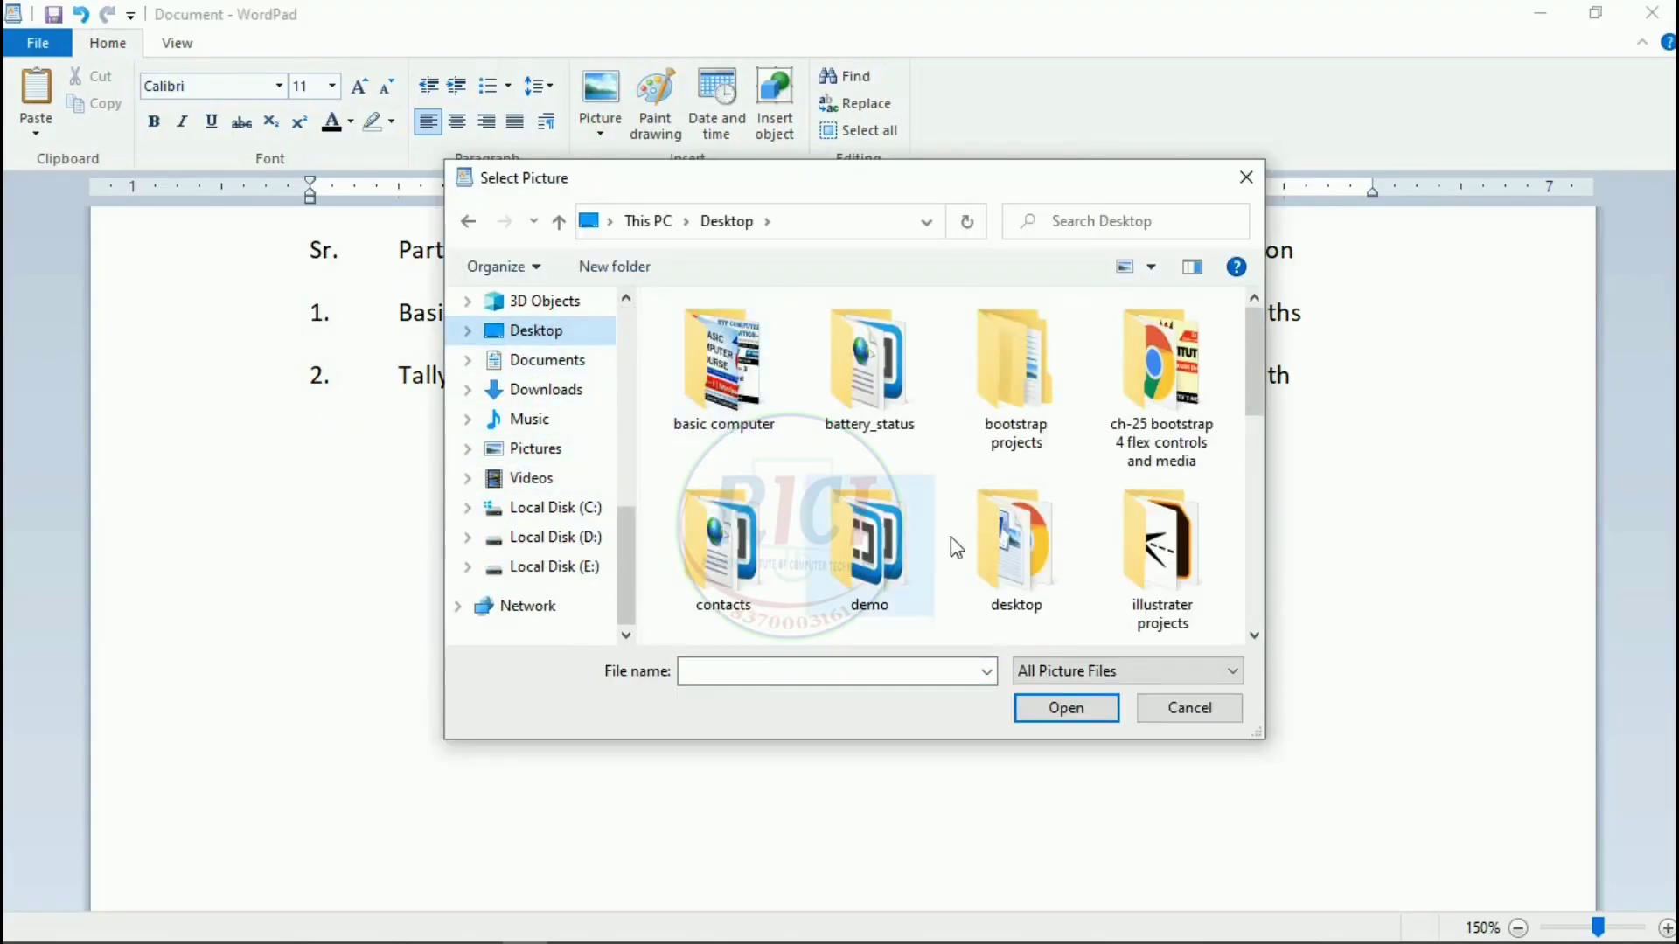
double_click(1161, 547)
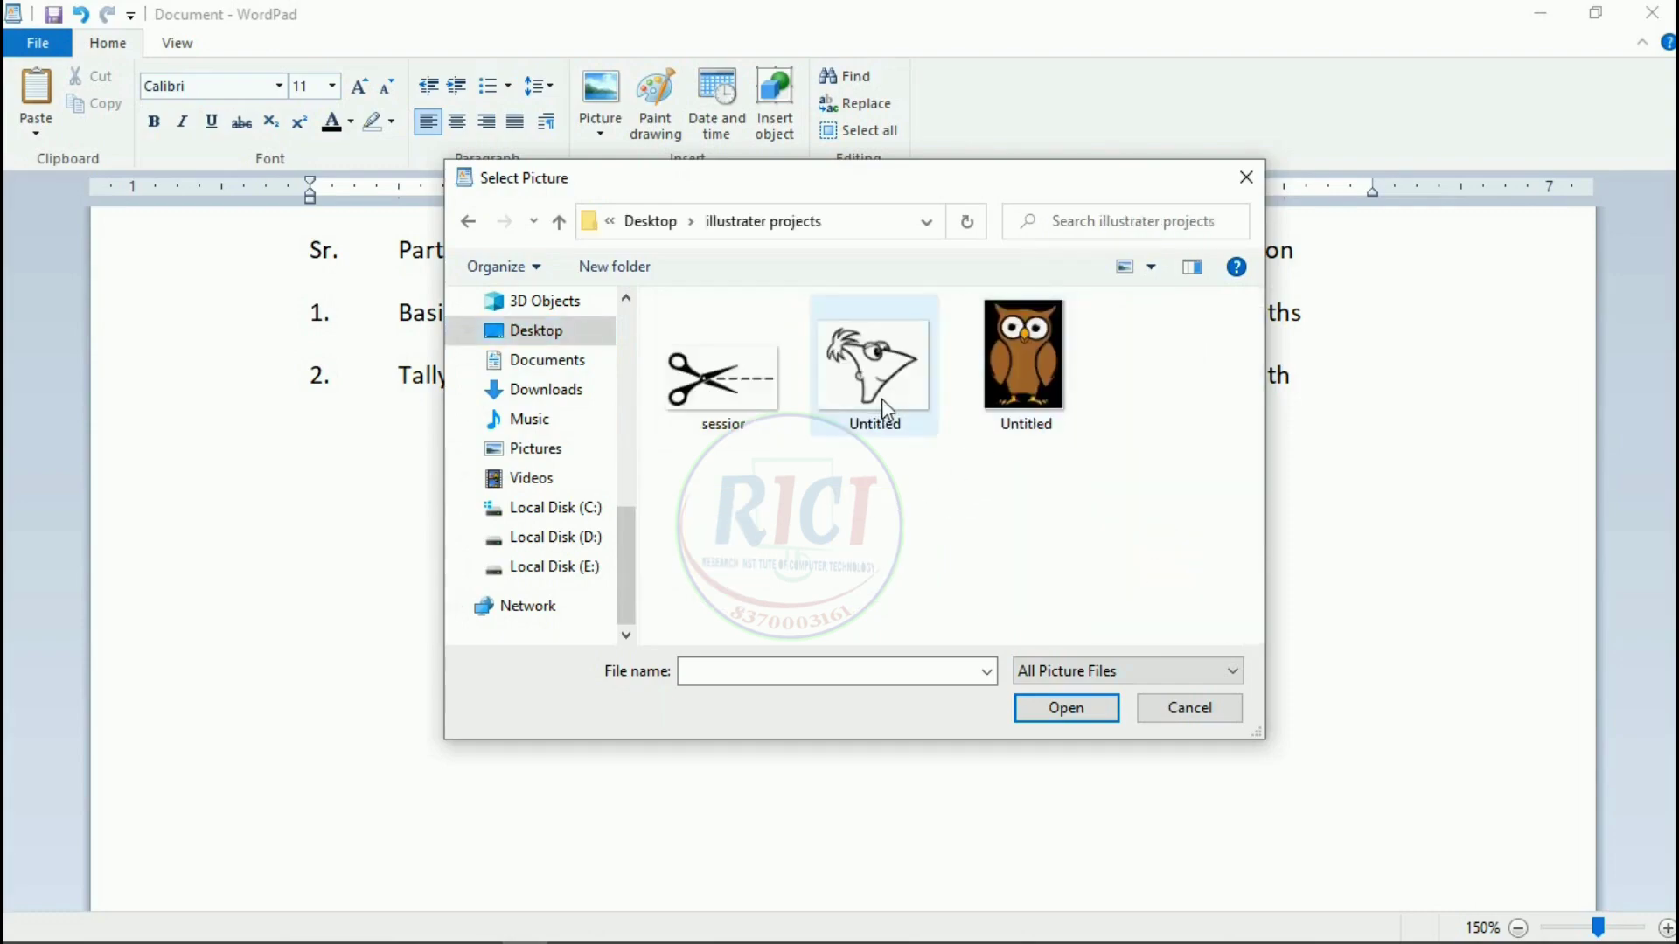
left_click(1011, 372)
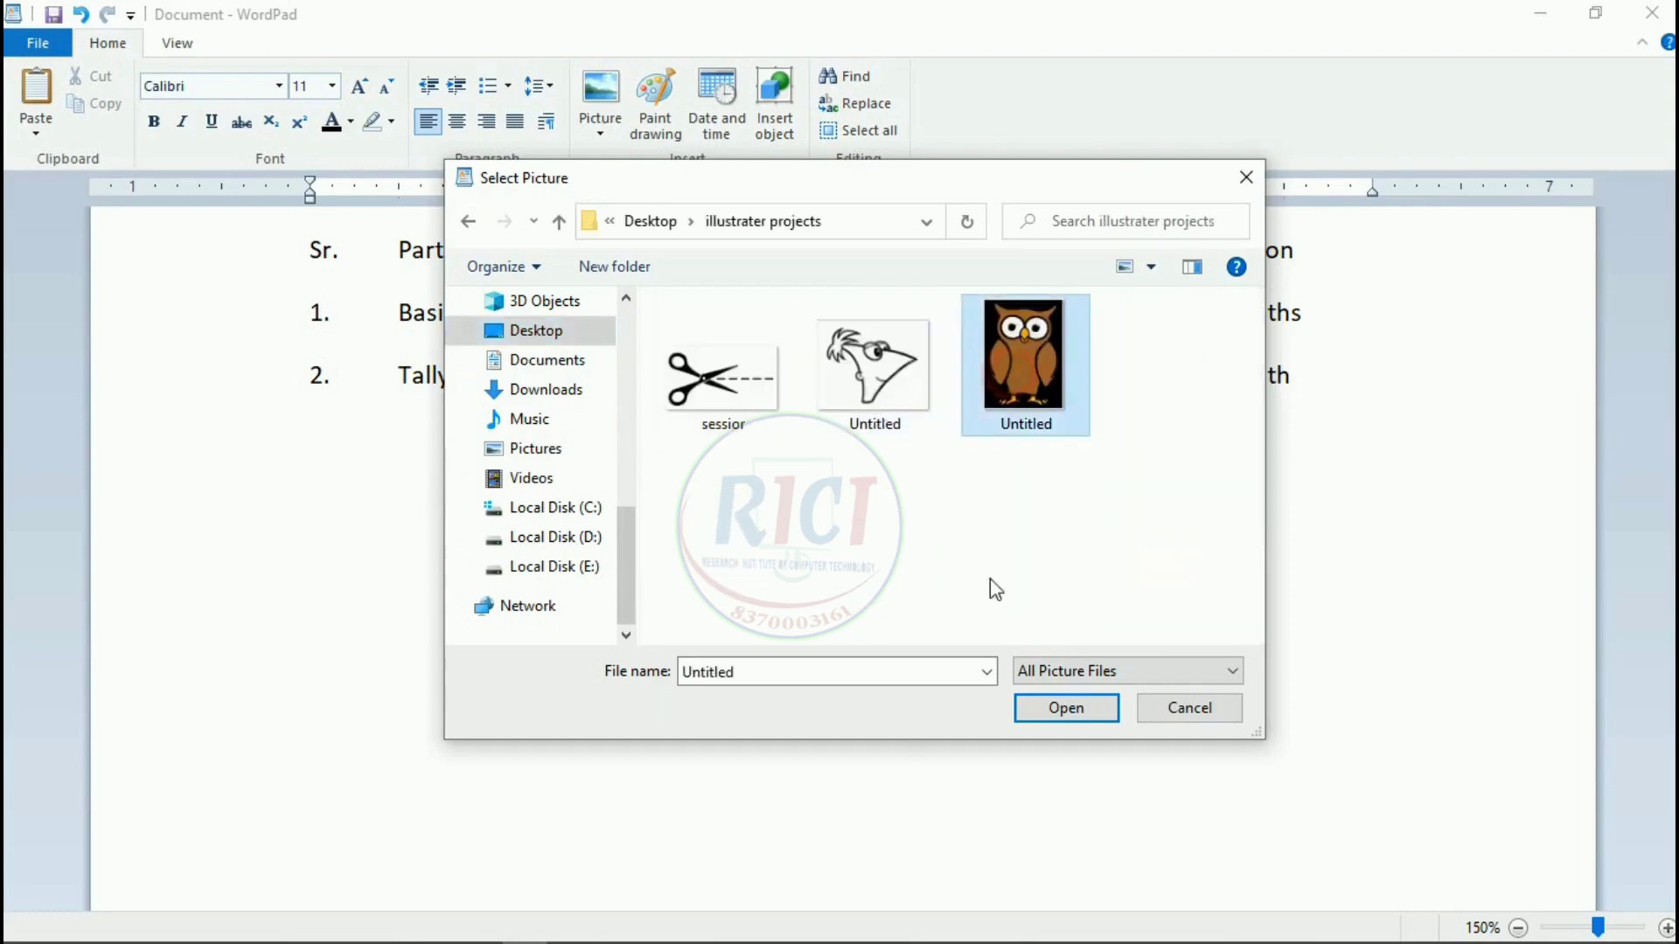
left_click(1076, 714)
Zoom out to 100% and look over the whole owl picture below the course rows.
scroll(716, 681, "up", 4)
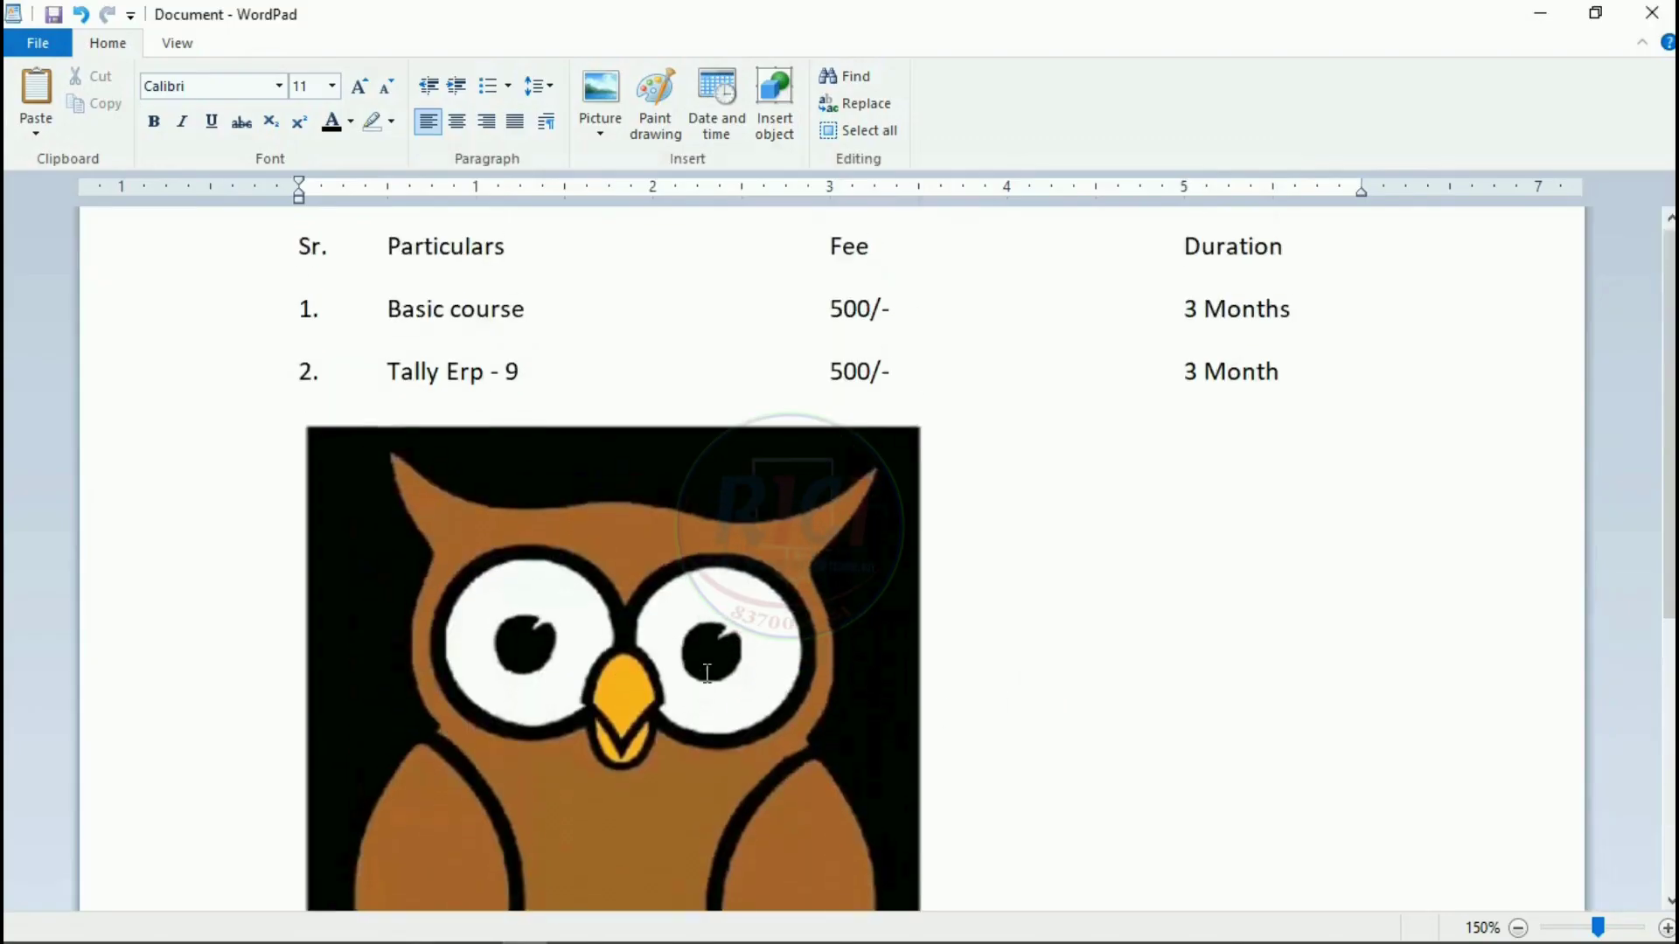
scroll(710, 677, "down", 5)
scroll(708, 674, "up", 5)
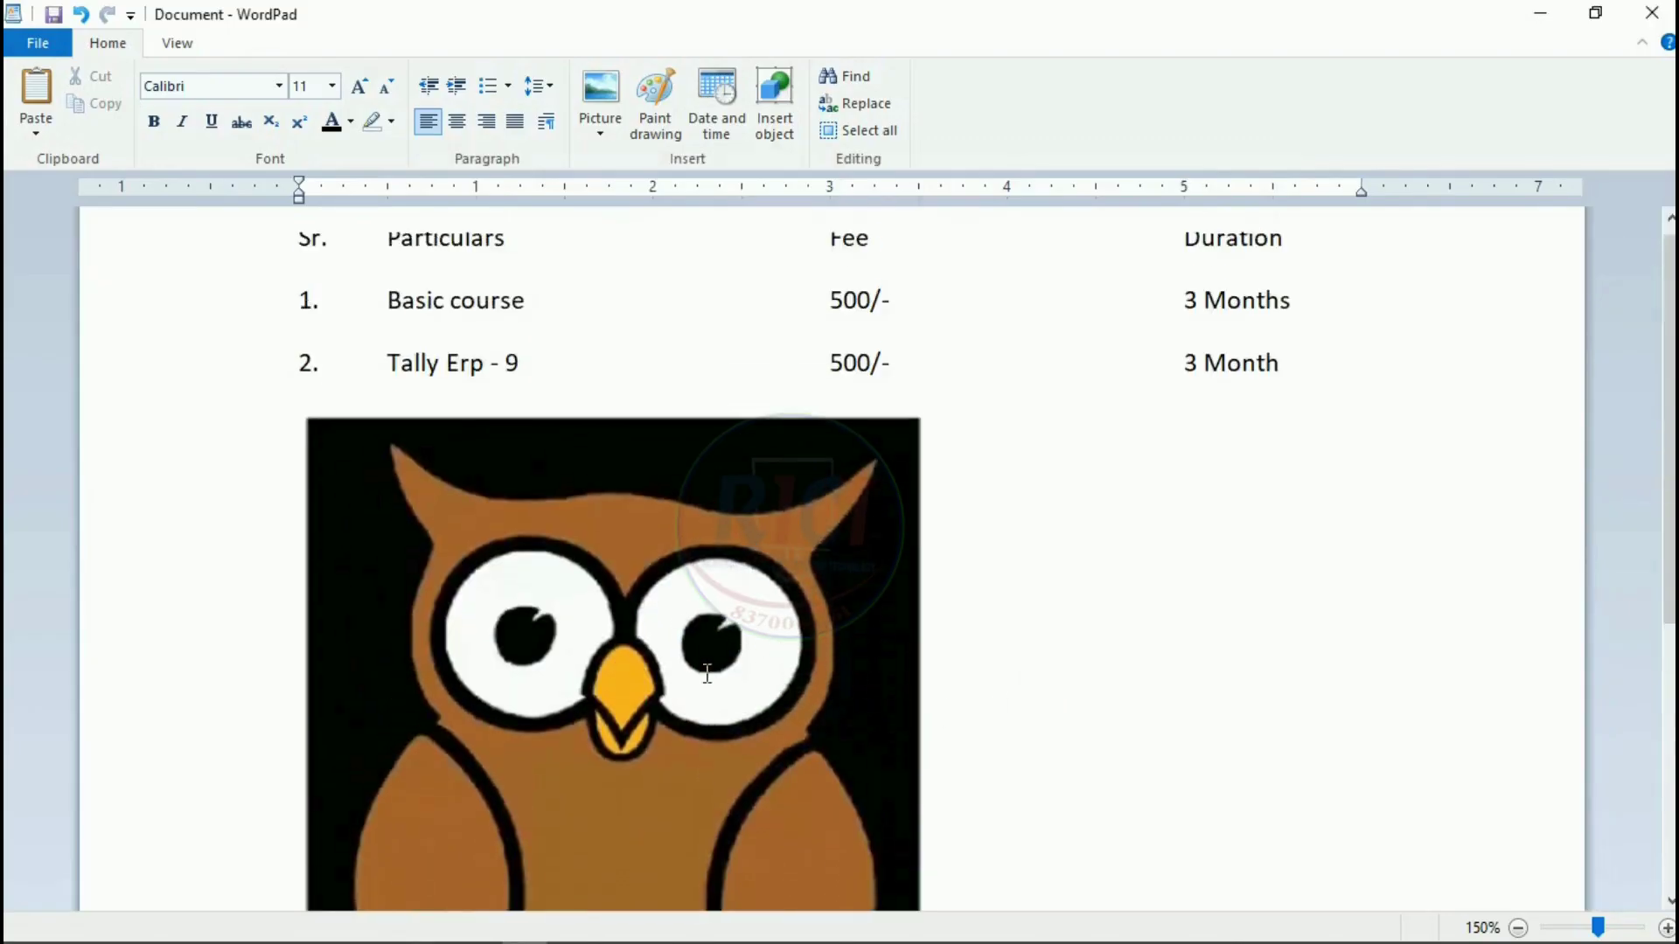
scroll(707, 674, "down", 4)
scroll(707, 673, "up", 5)
scroll(708, 674, "down", 4)
scroll(707, 673, "down", 1)
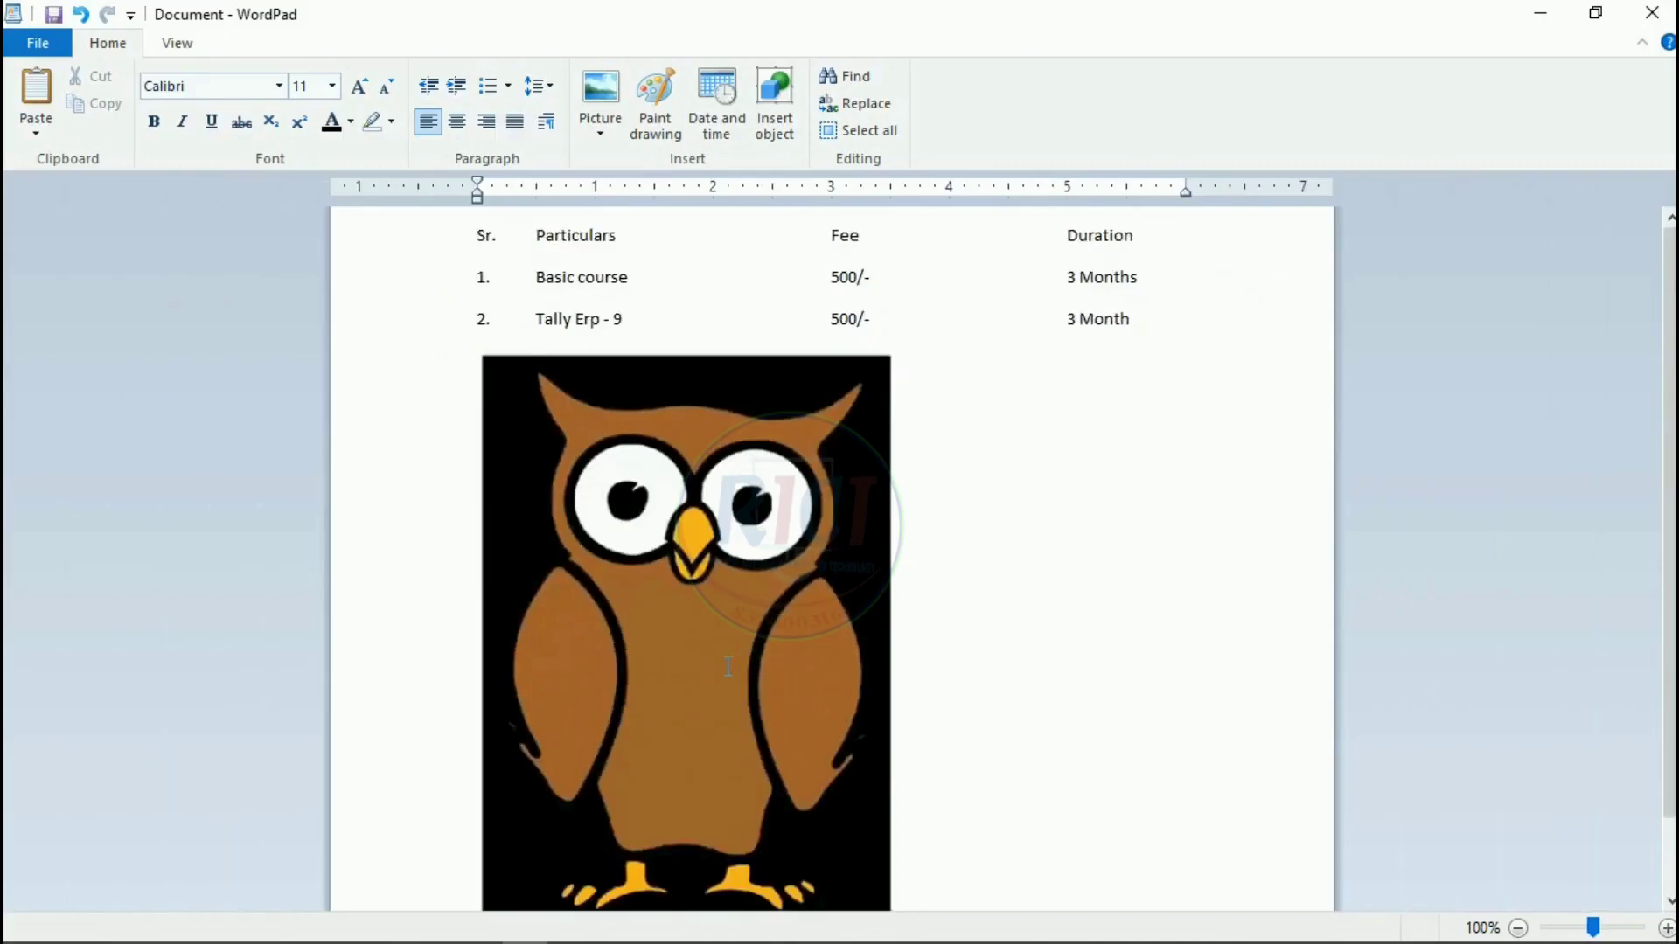
scroll(713, 672, "down", 2)
scroll(722, 668, "up", 2)
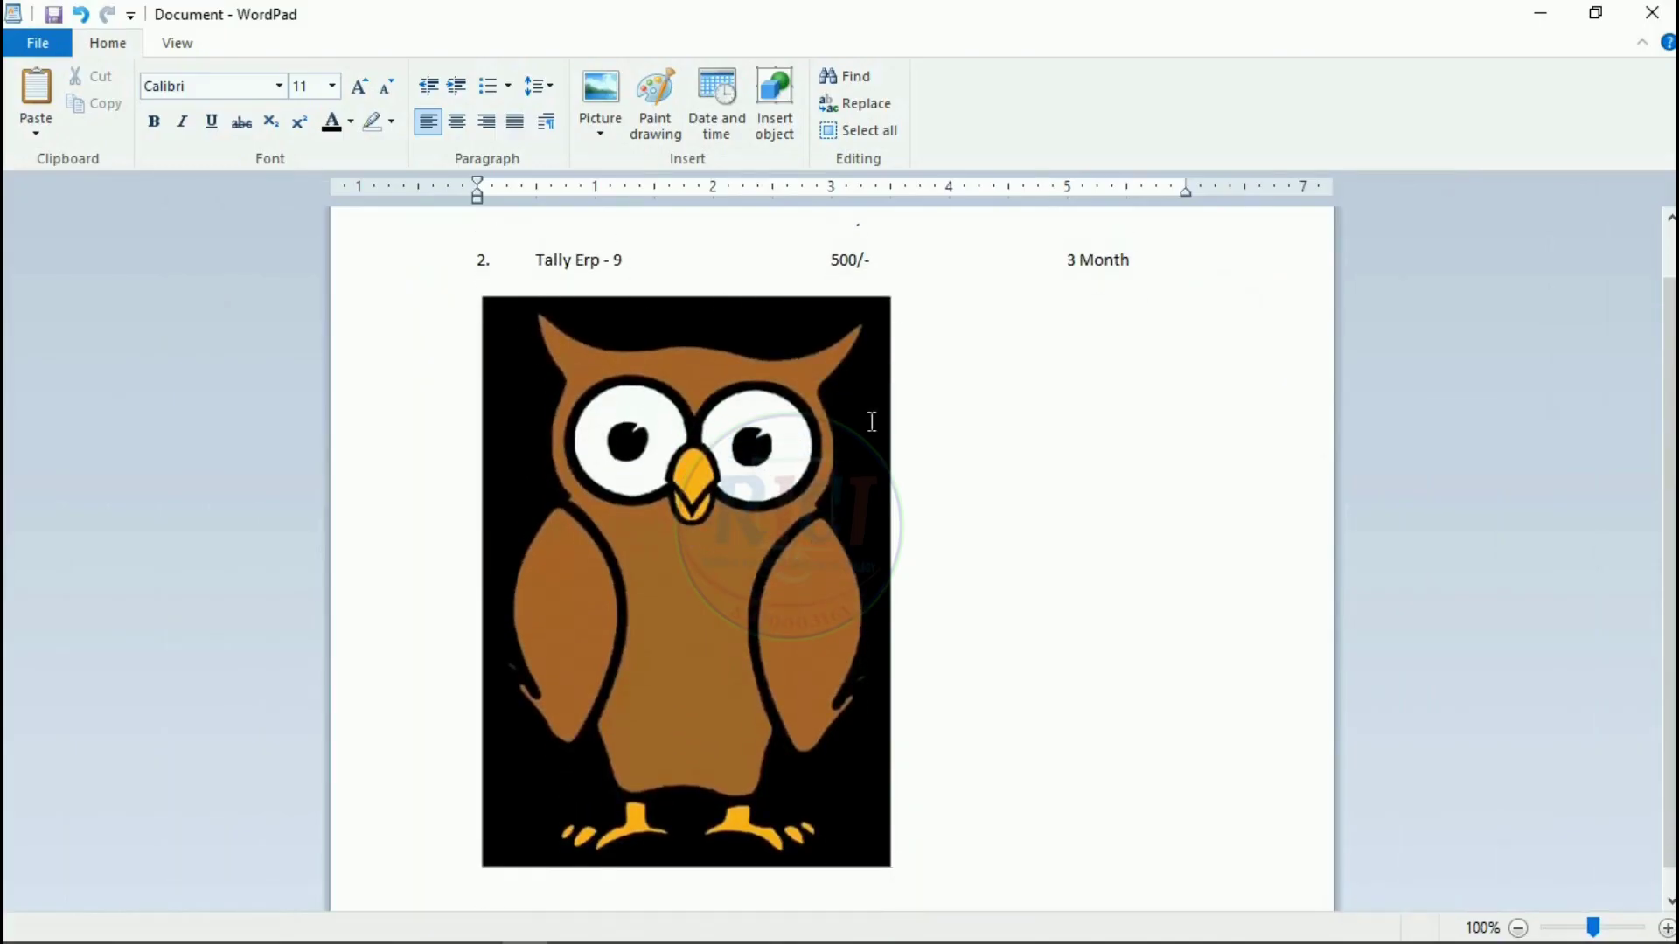
Shrink the owl picture below the second course row to about 1.2 inches wide and 1.4 inches tall.
left_click(704, 514)
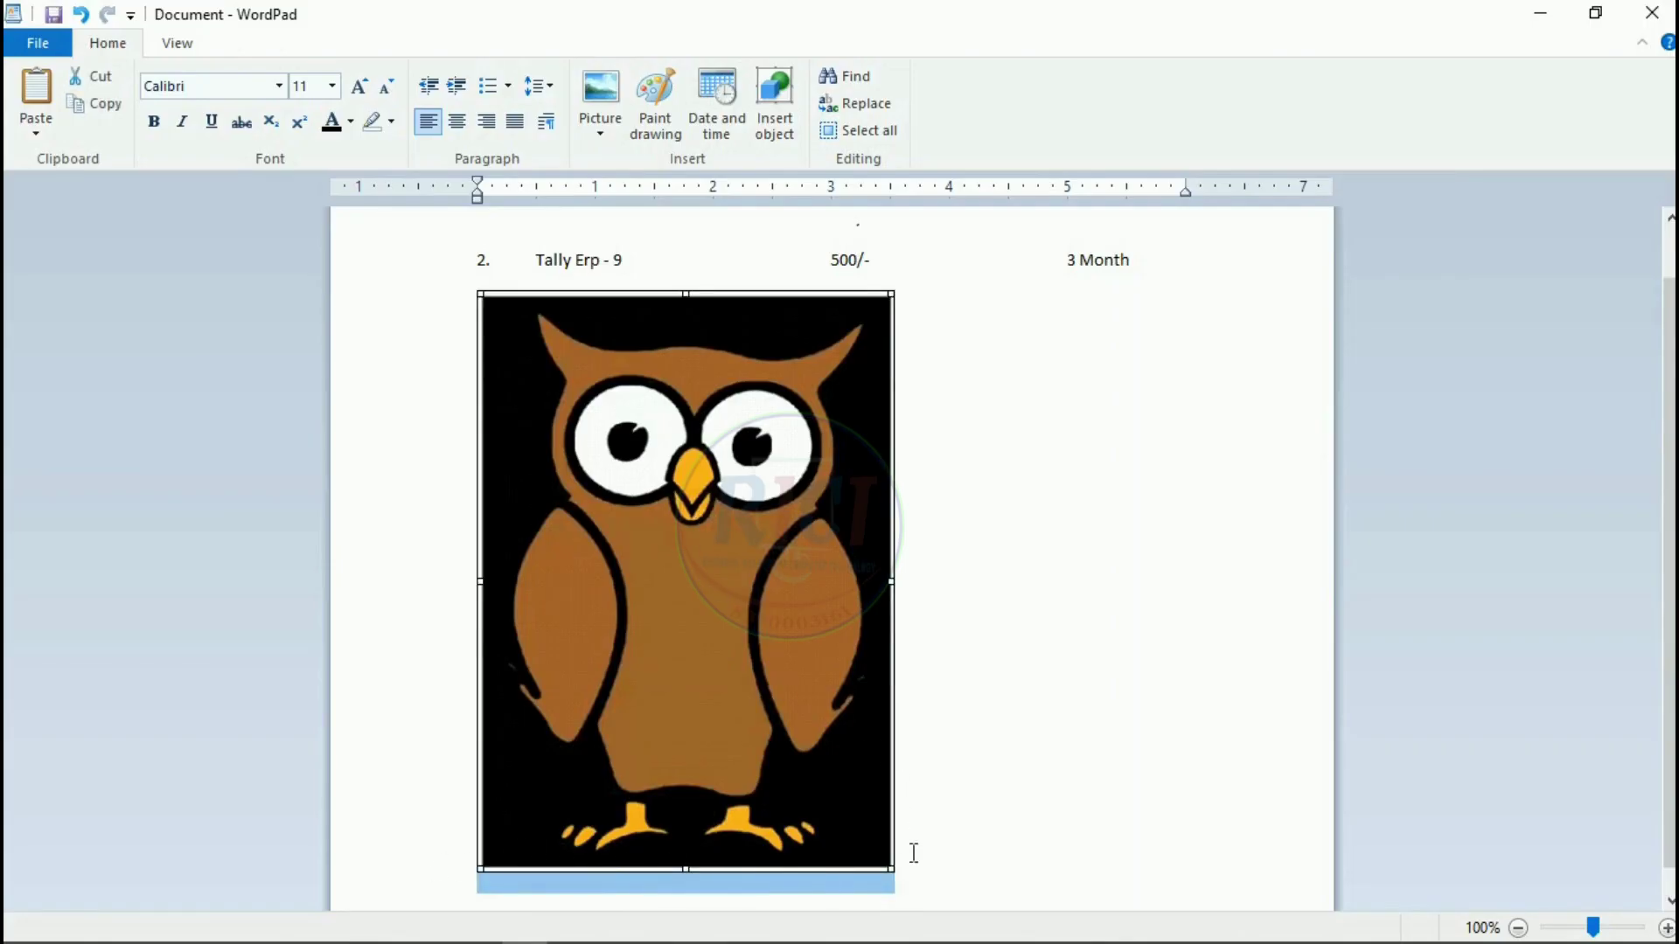
left_click_drag(890, 870, 879, 845)
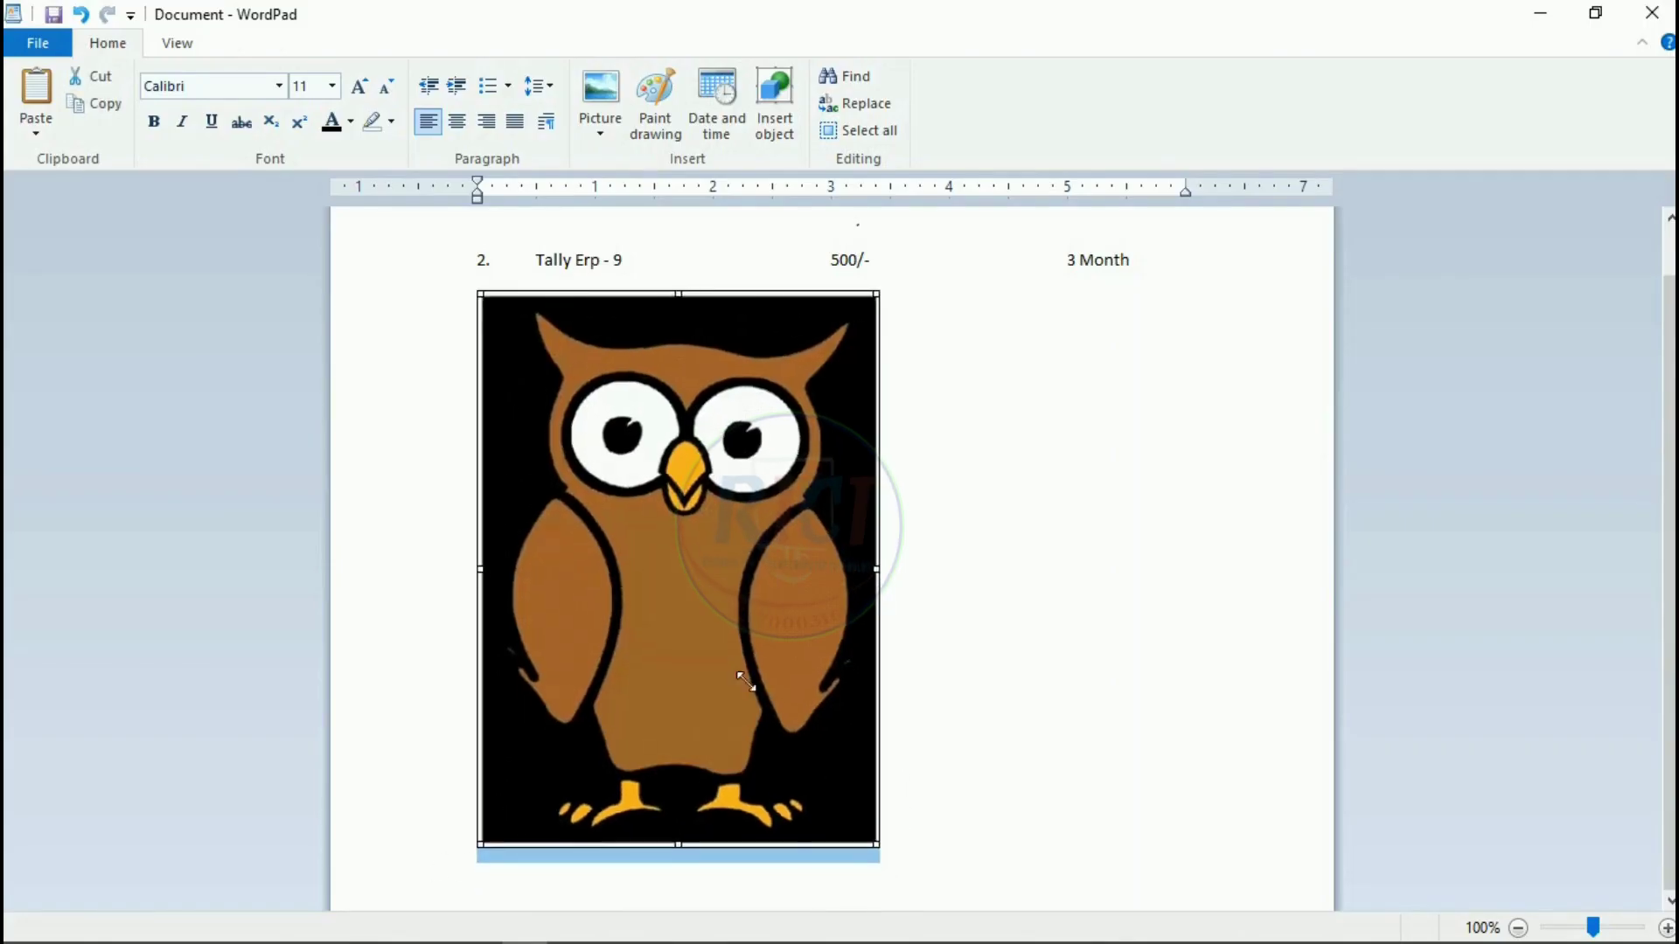
left_click_drag(745, 681, 661, 431)
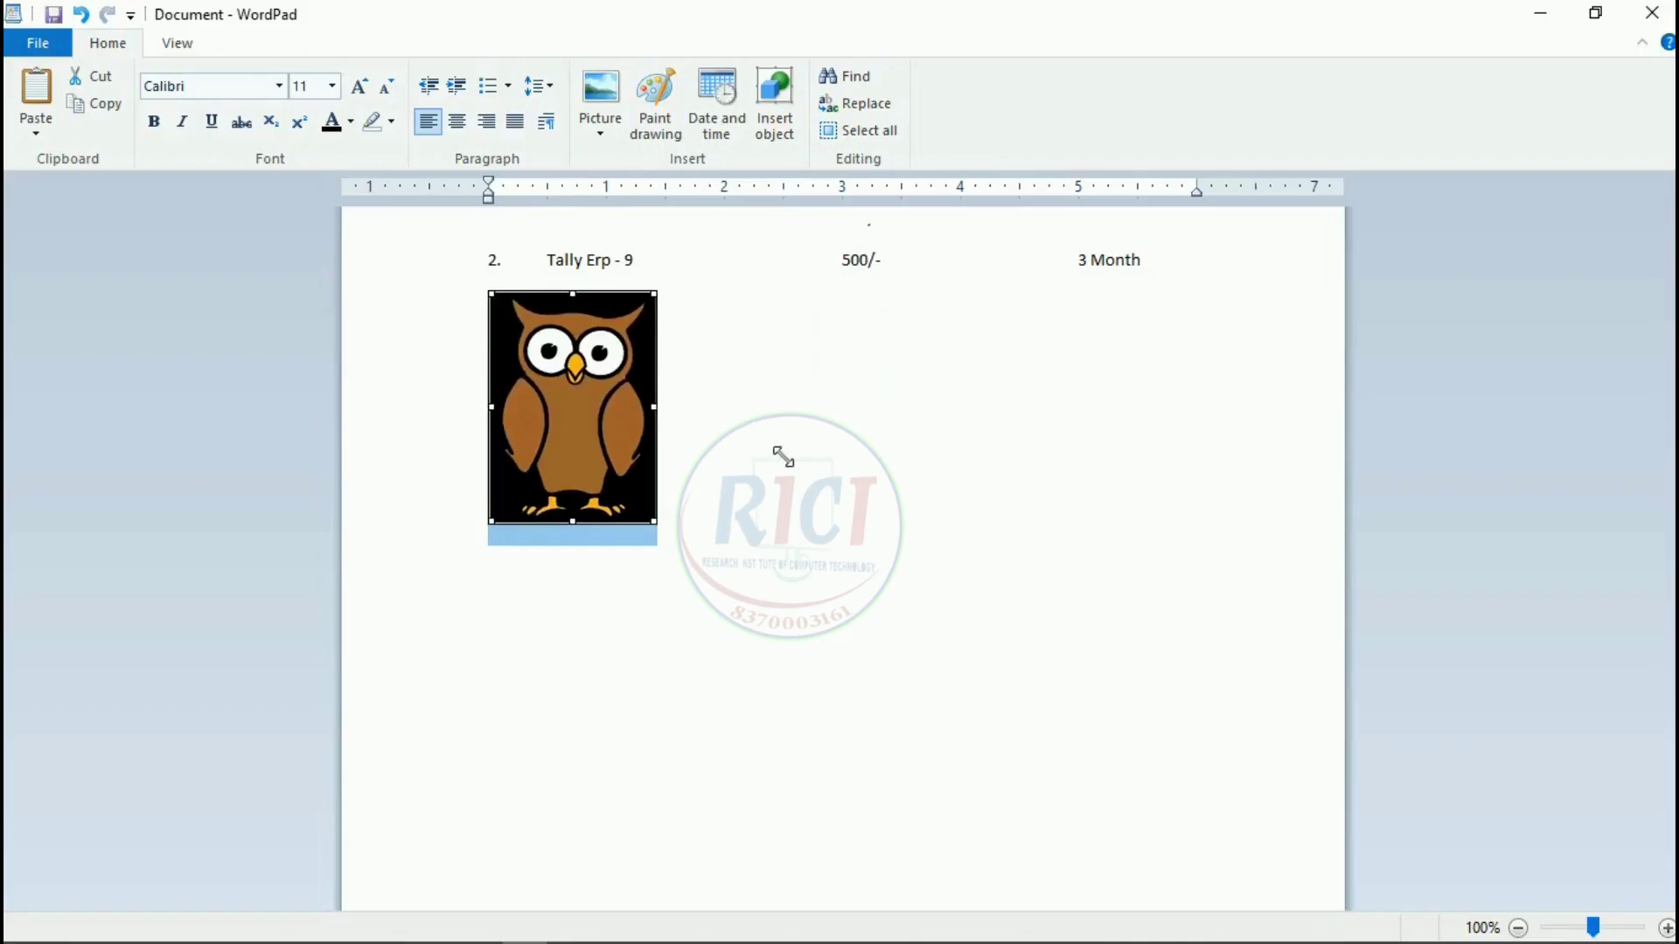
left_click_drag(784, 457, 628, 375)
left_click(667, 449)
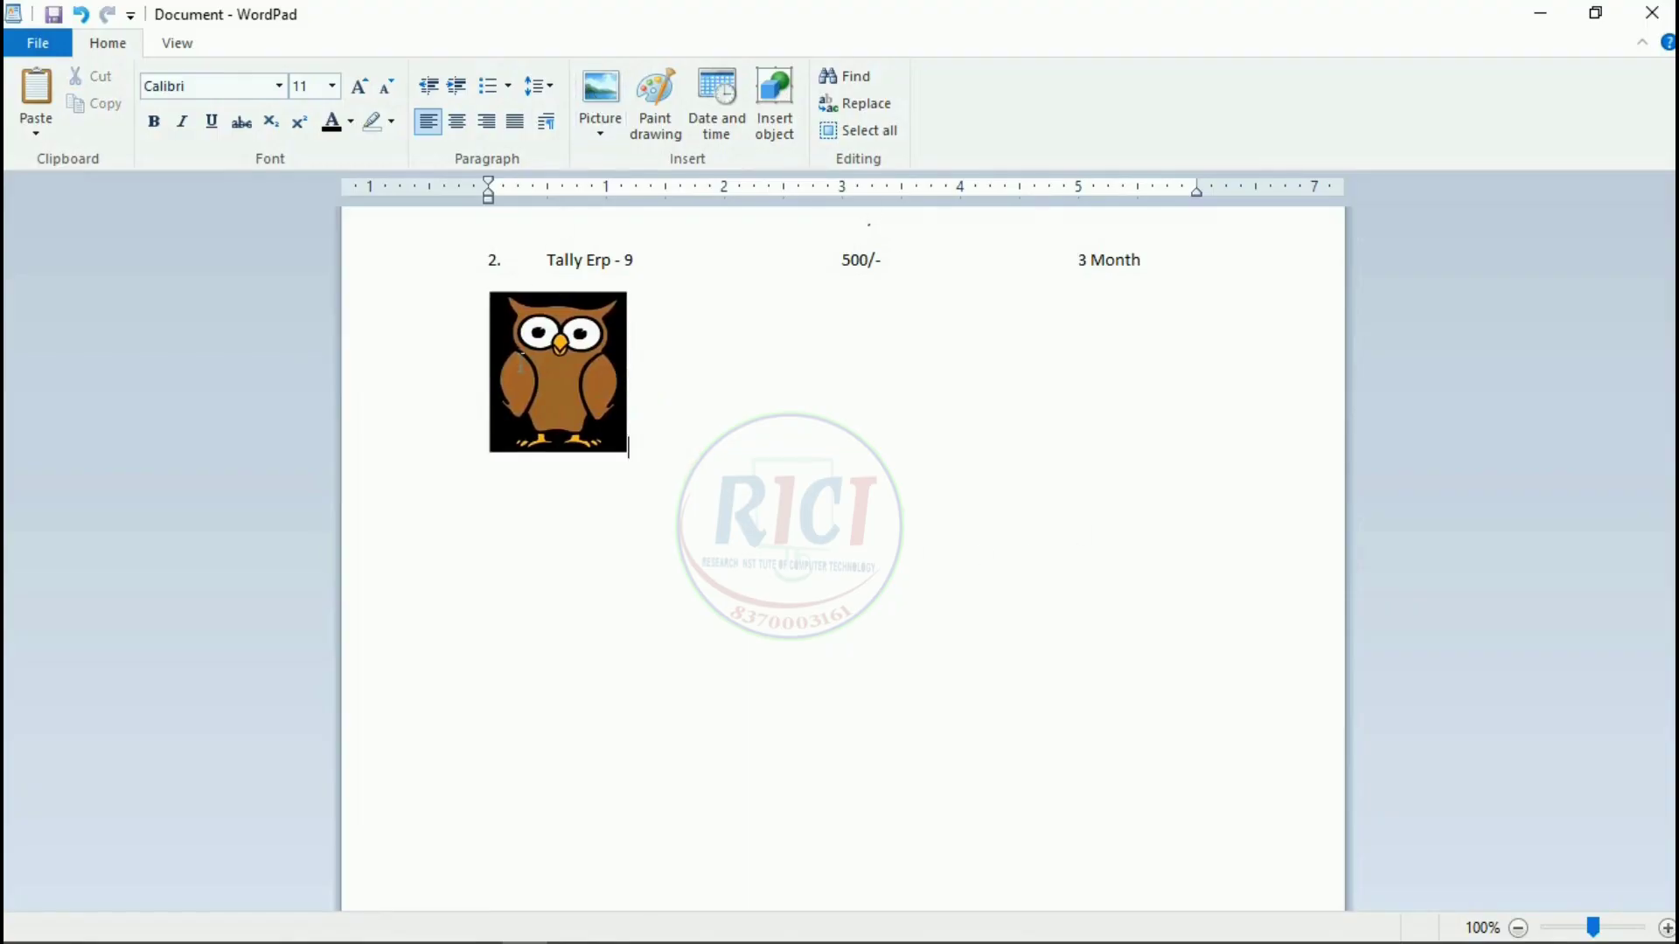
Insert a Paint drawing on a new line below the owl picture, containing a black circle outline of about 132 × 132 px.
left_click(656, 427)
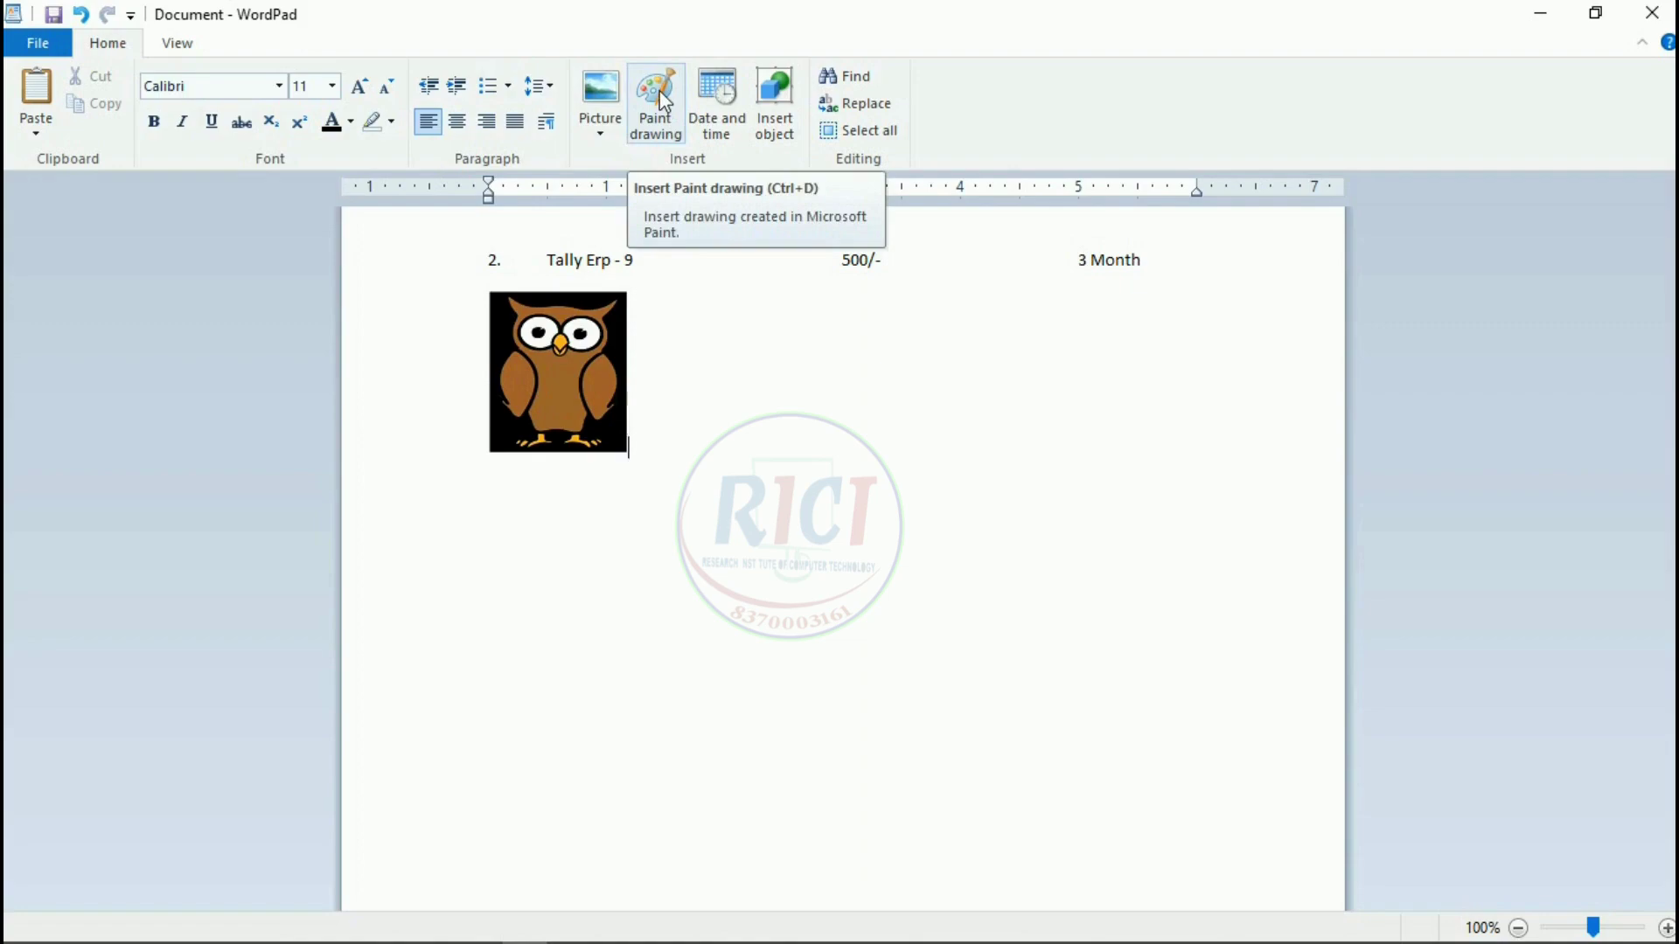
key("Return")
left_click(662, 105)
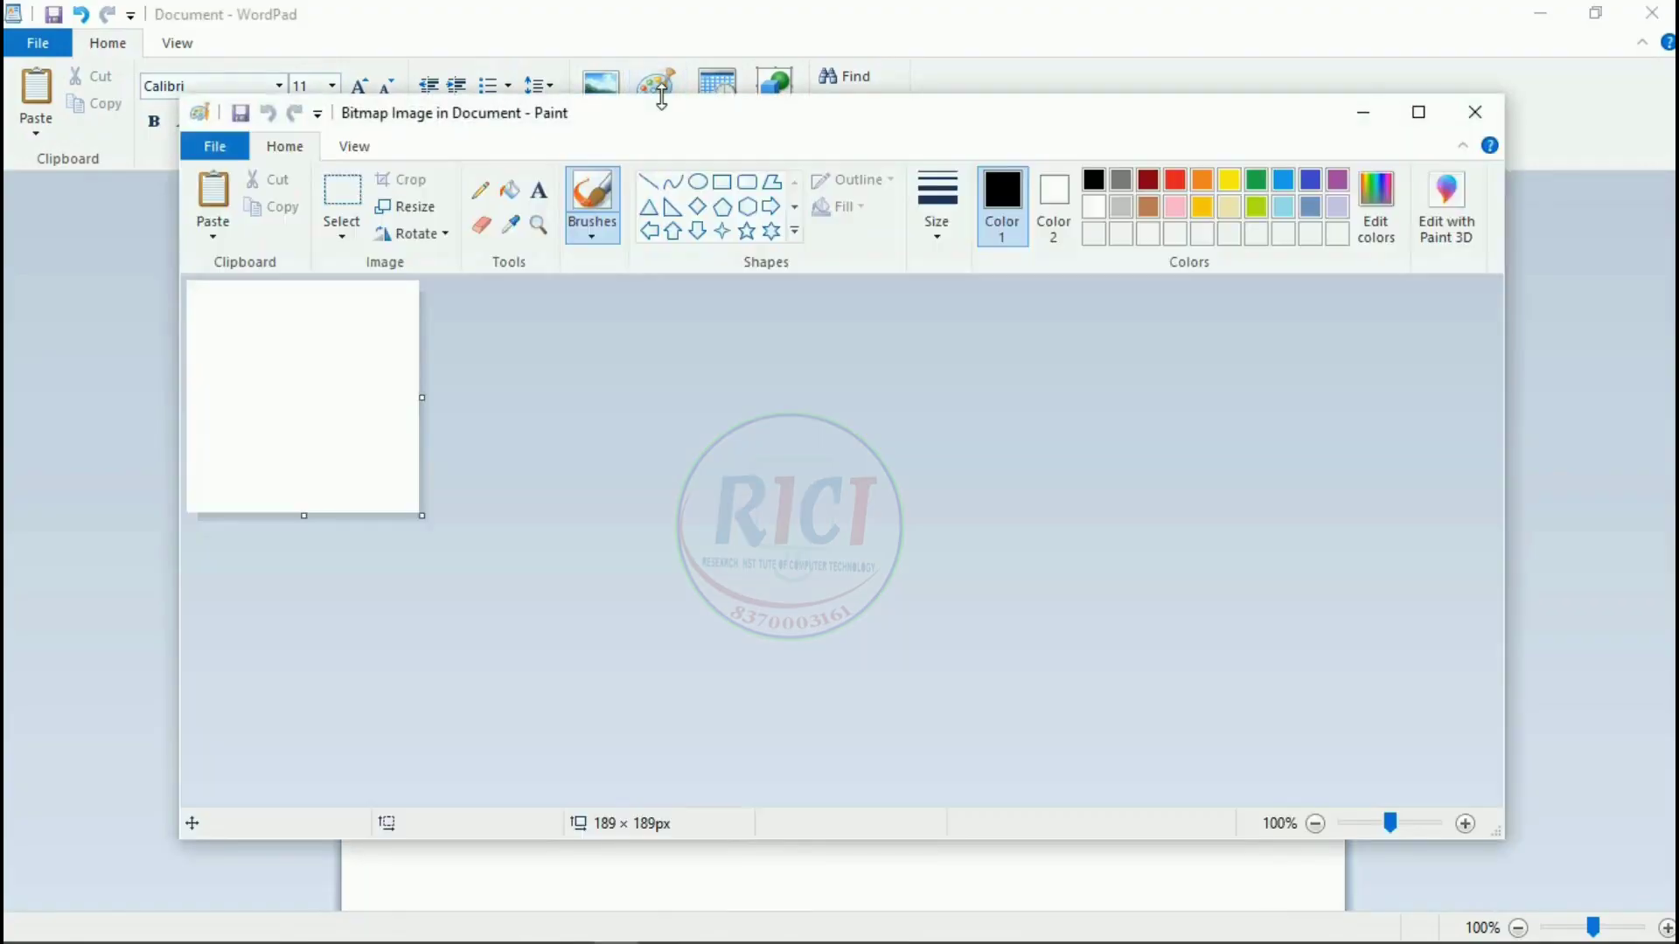
left_click(340, 504)
left_click(697, 181)
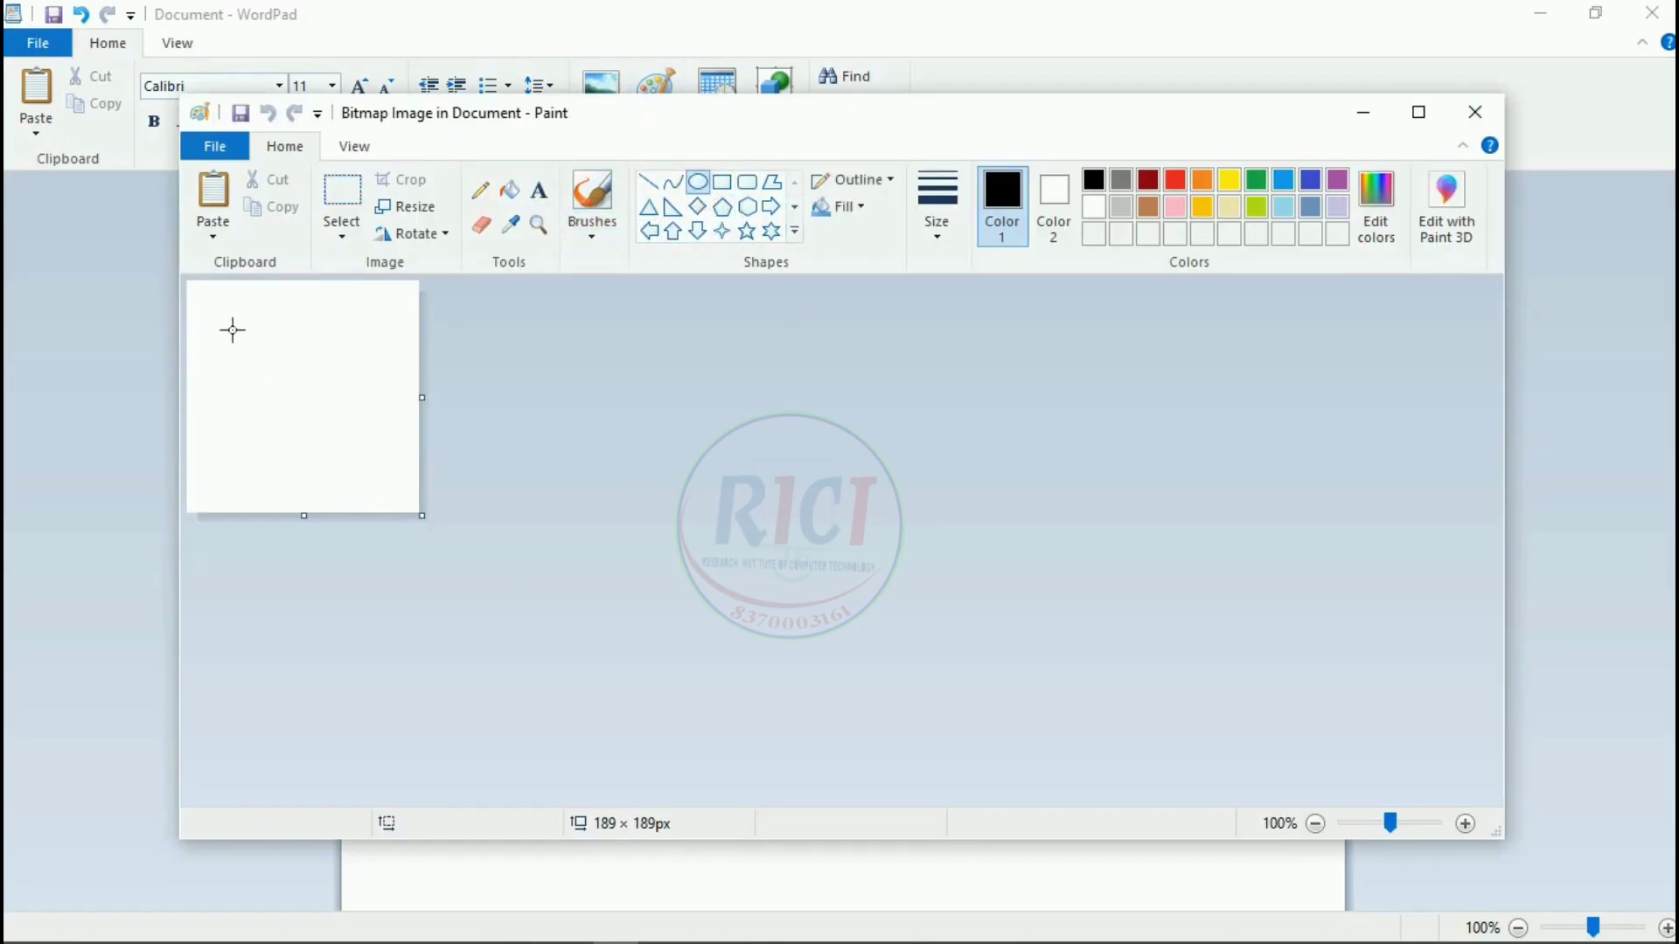
left_click_drag(228, 317, 390, 480)
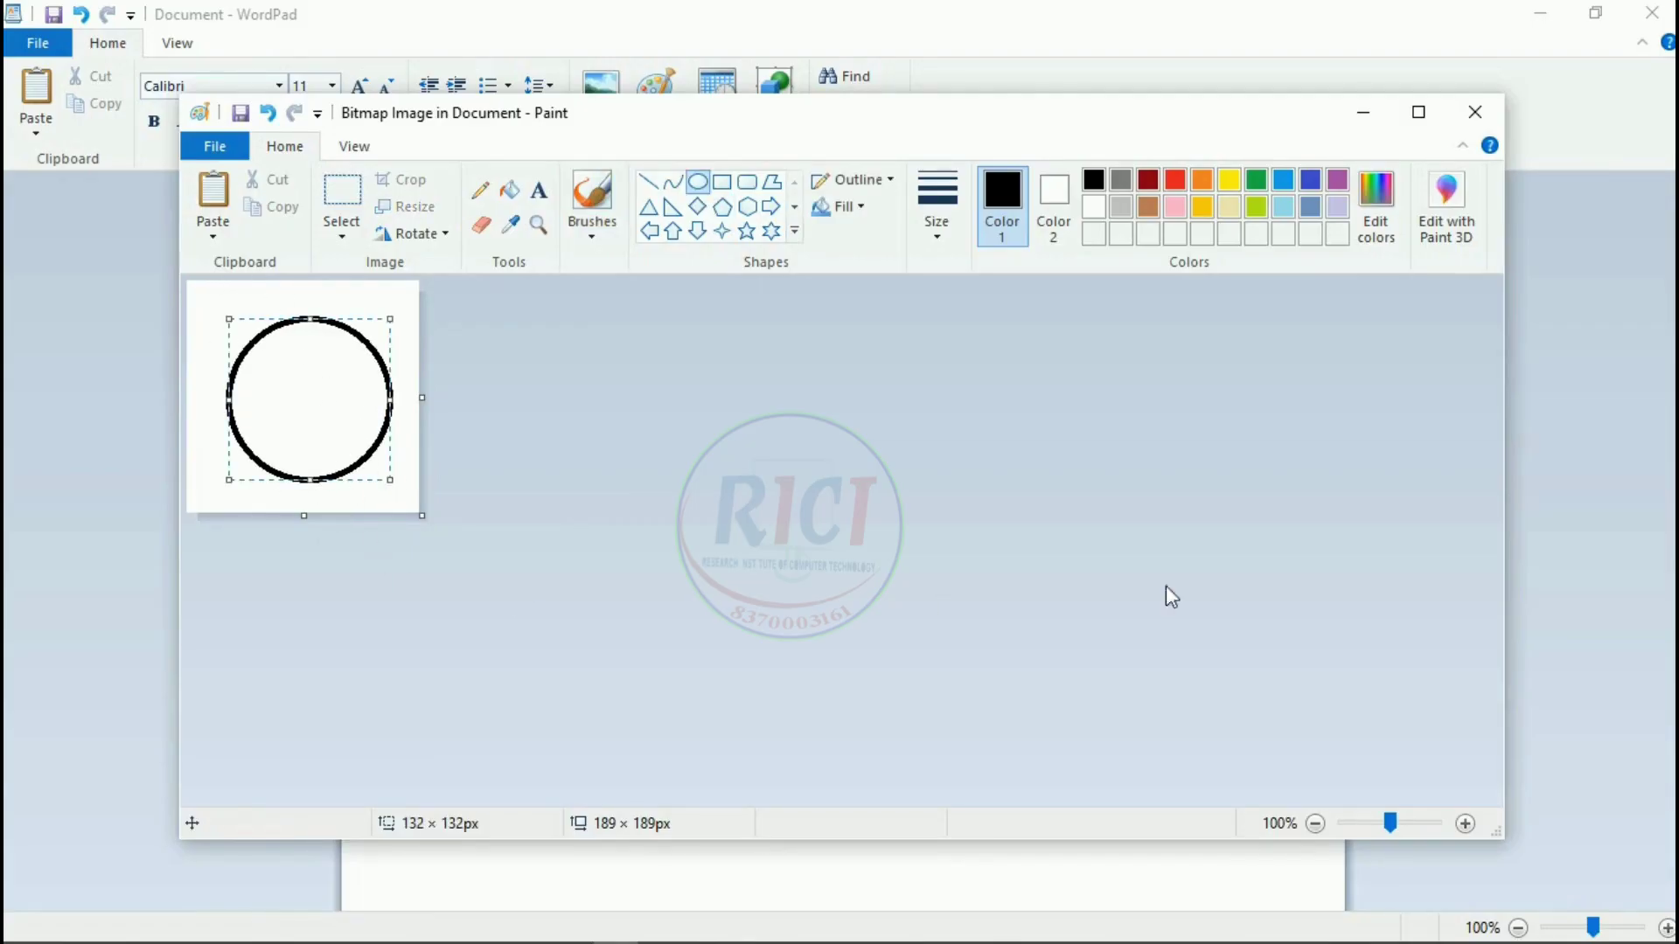
left_click(1475, 112)
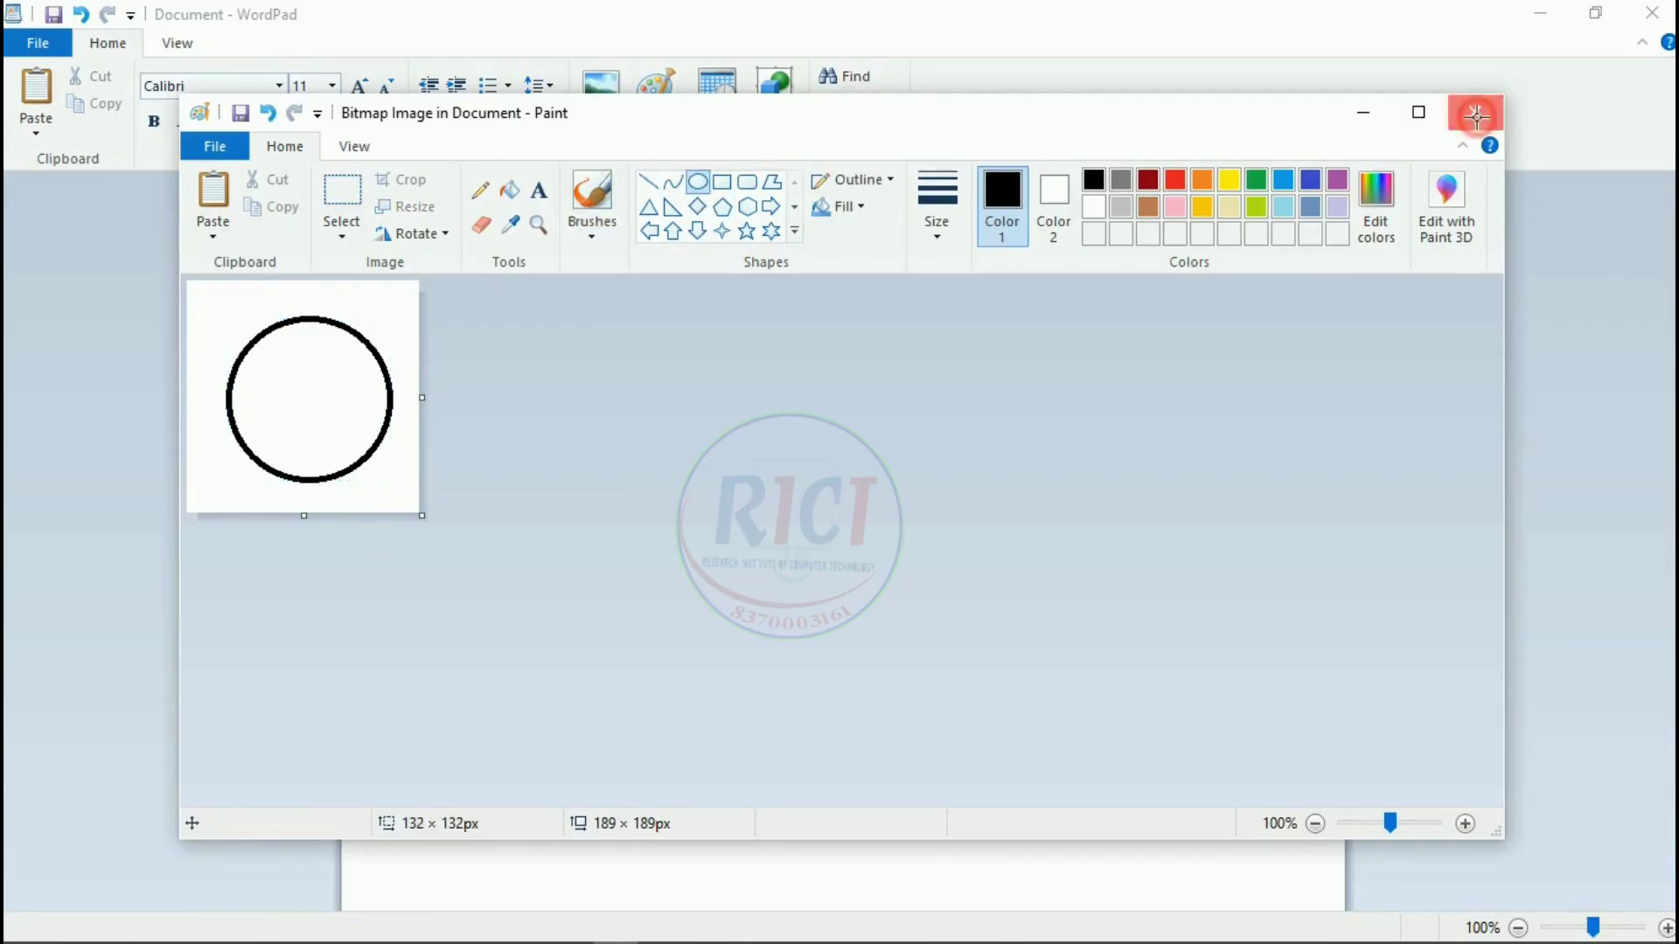
left_click(573, 567)
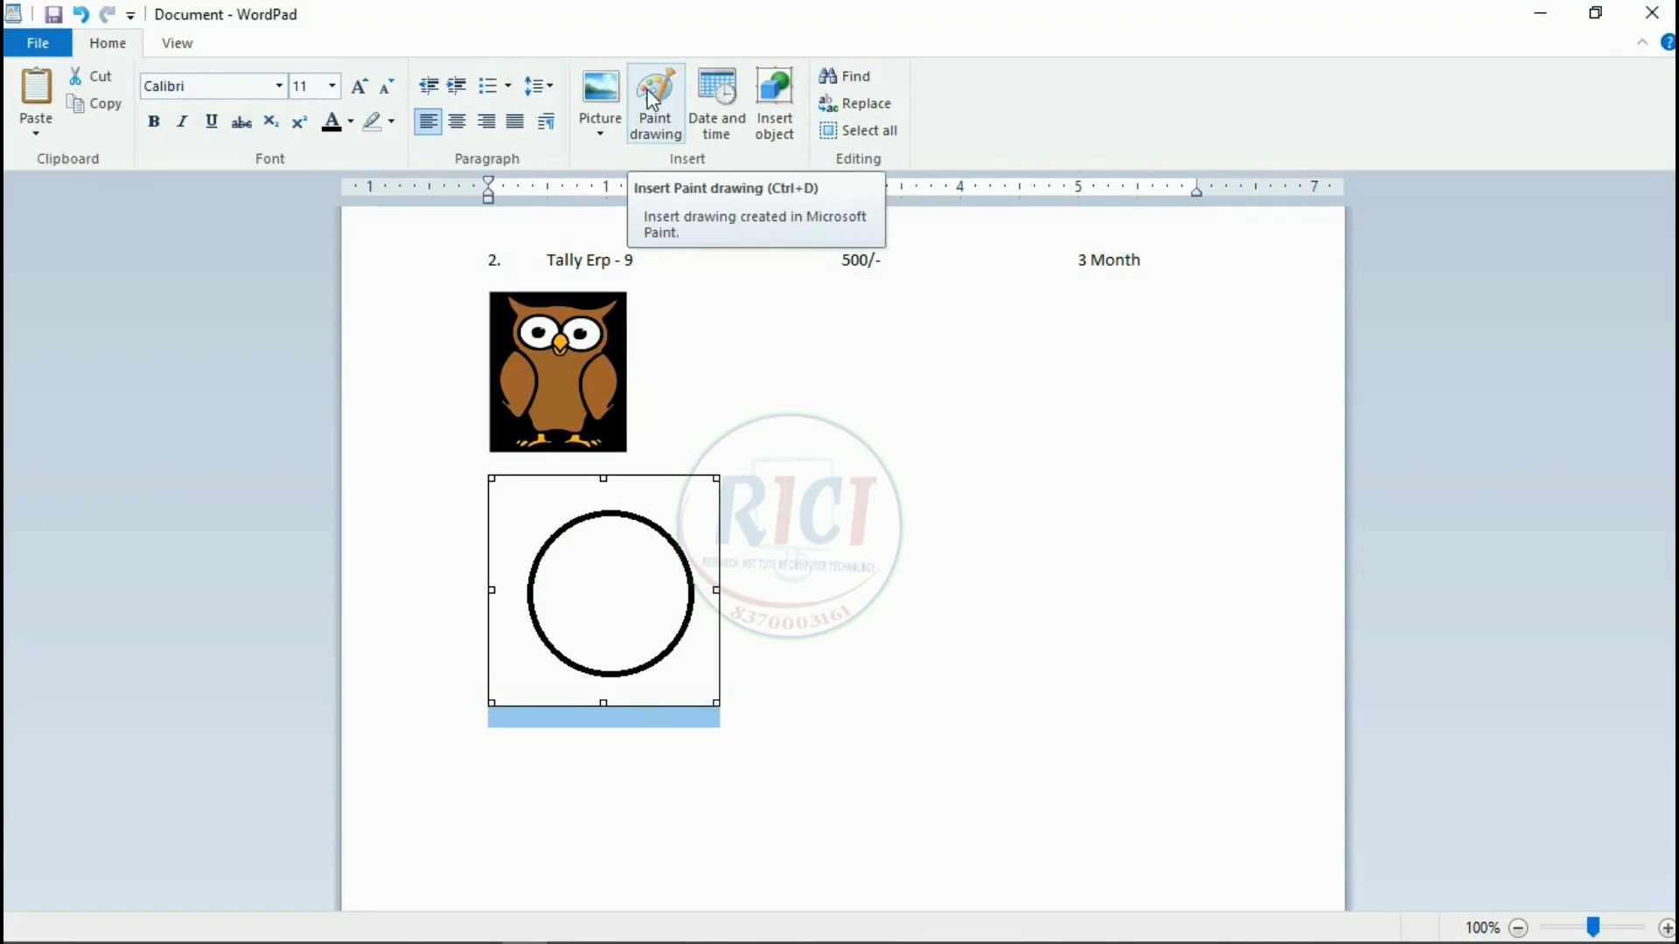
Insert the date on a new line below the circle drawing in the format "Wednesday, 18 March, 2020".
left_click(769, 691)
key("Return")
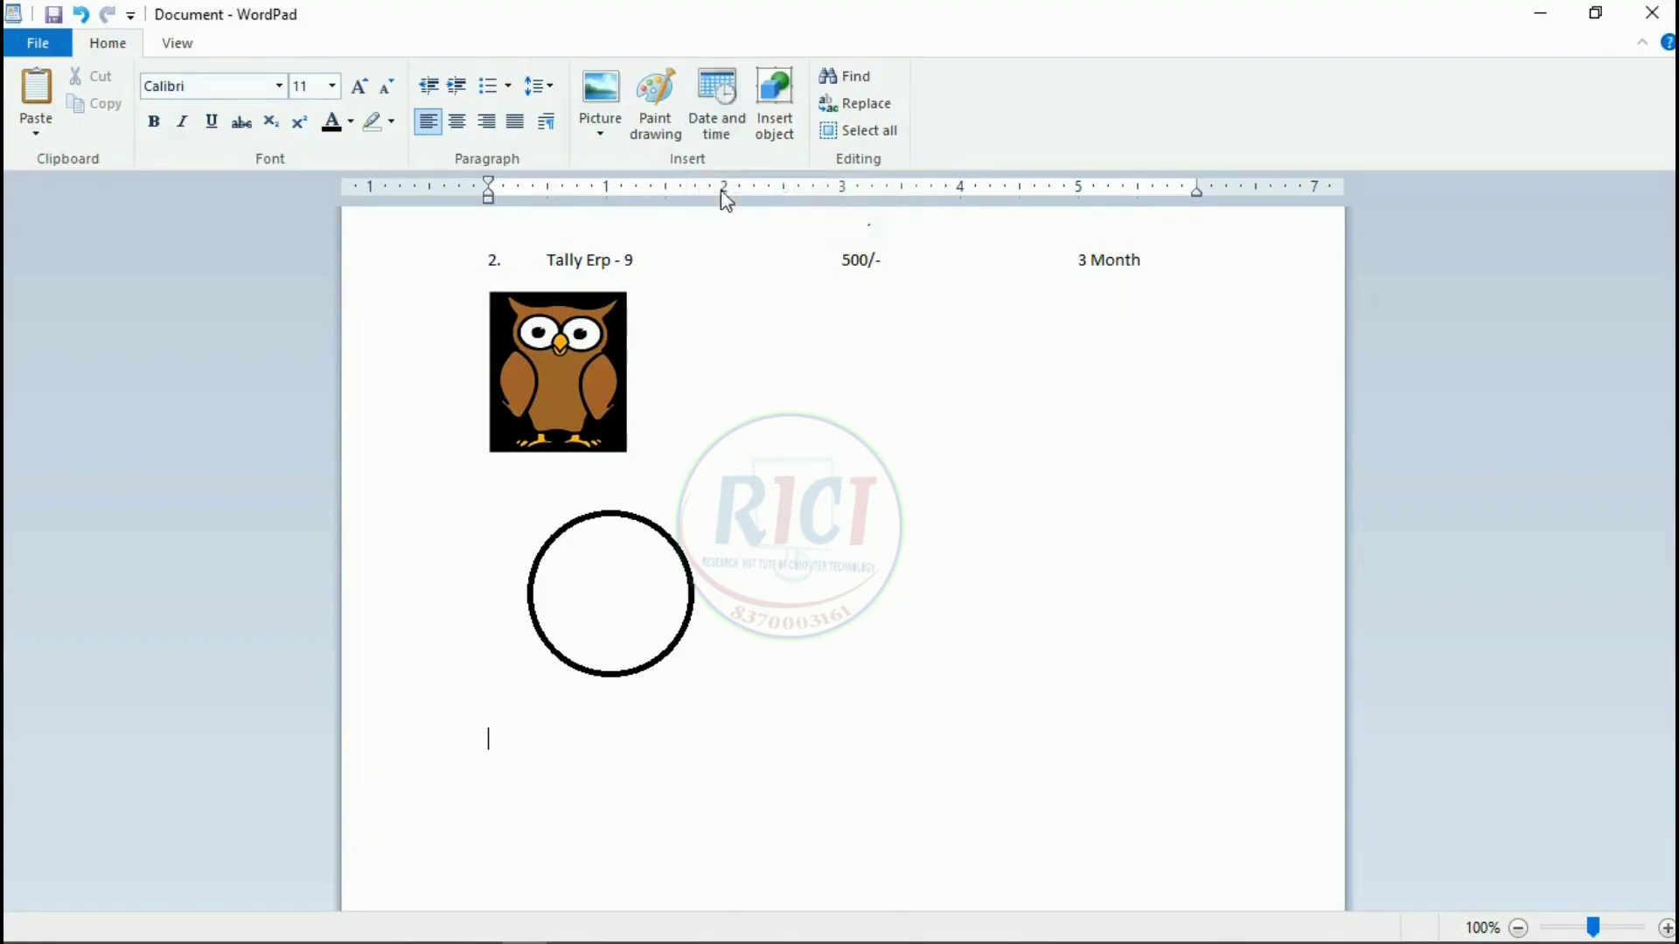
mouse_move(1593, 943)
left_click(717, 96)
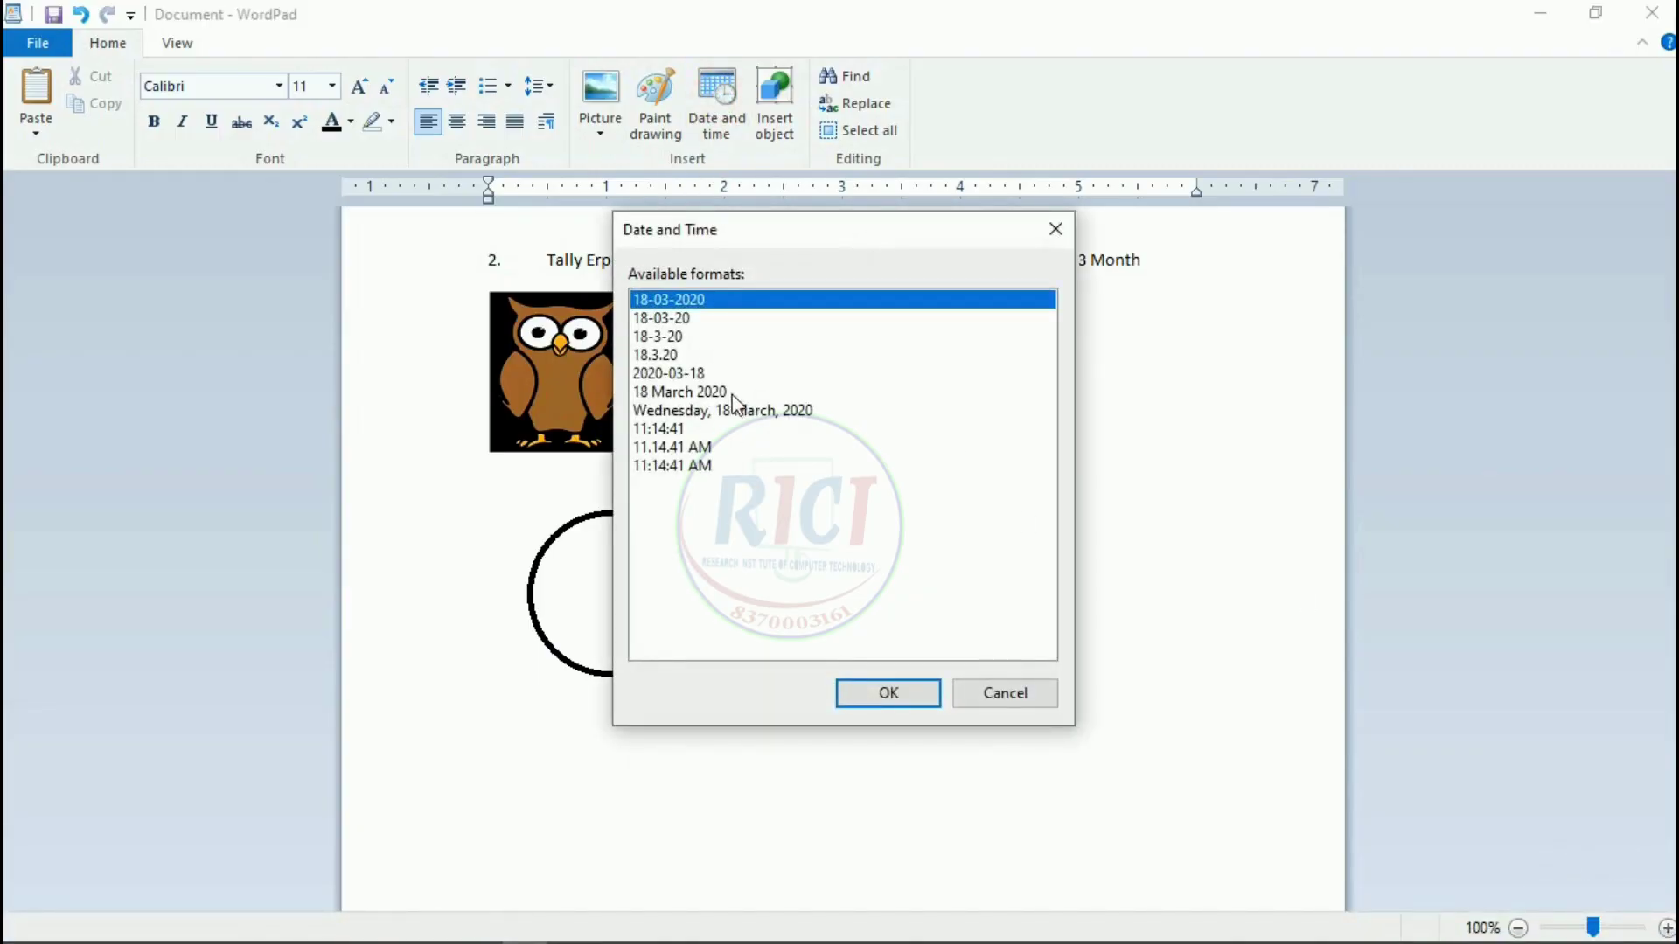
left_click(683, 394)
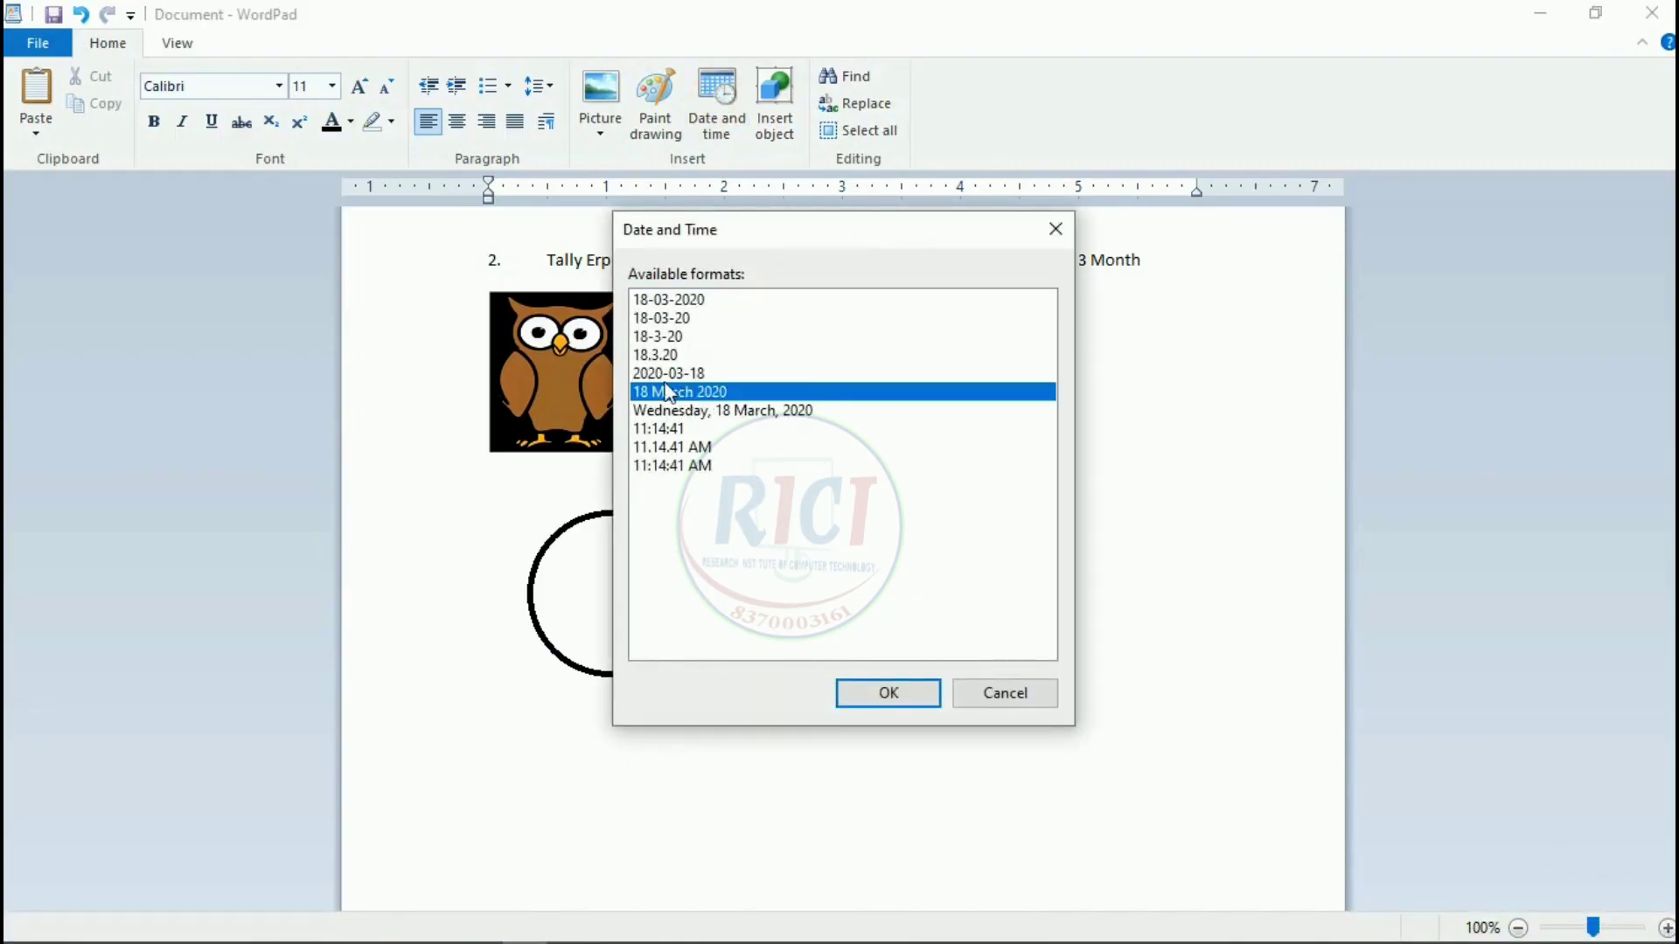
left_click(660, 374)
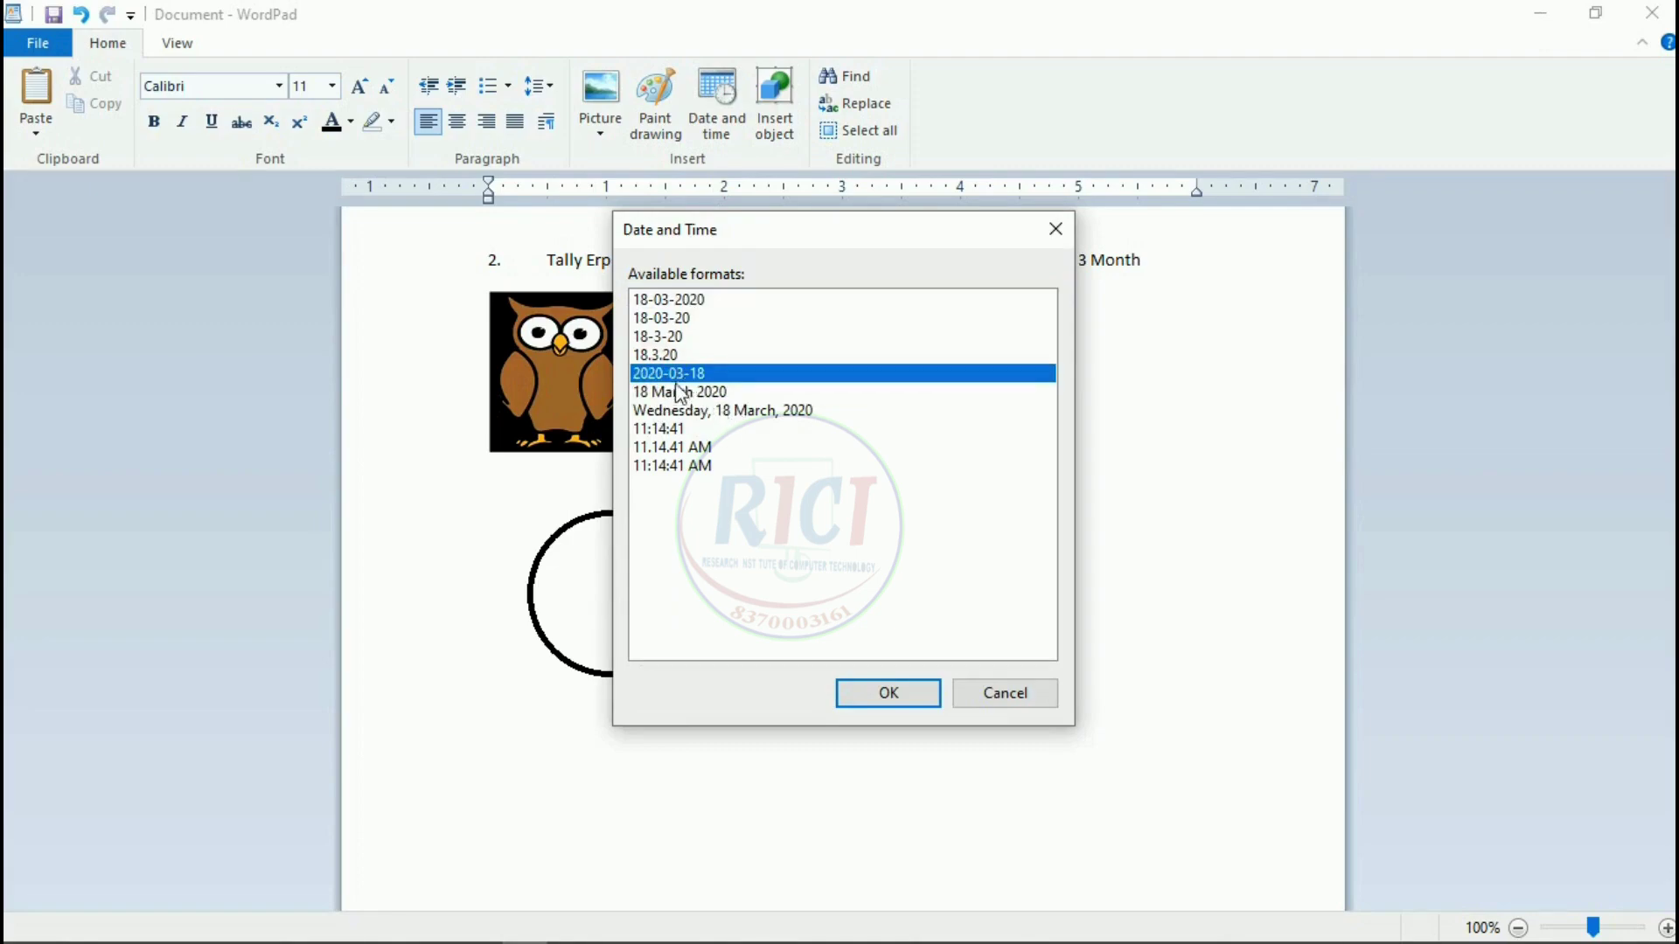
left_click(715, 413)
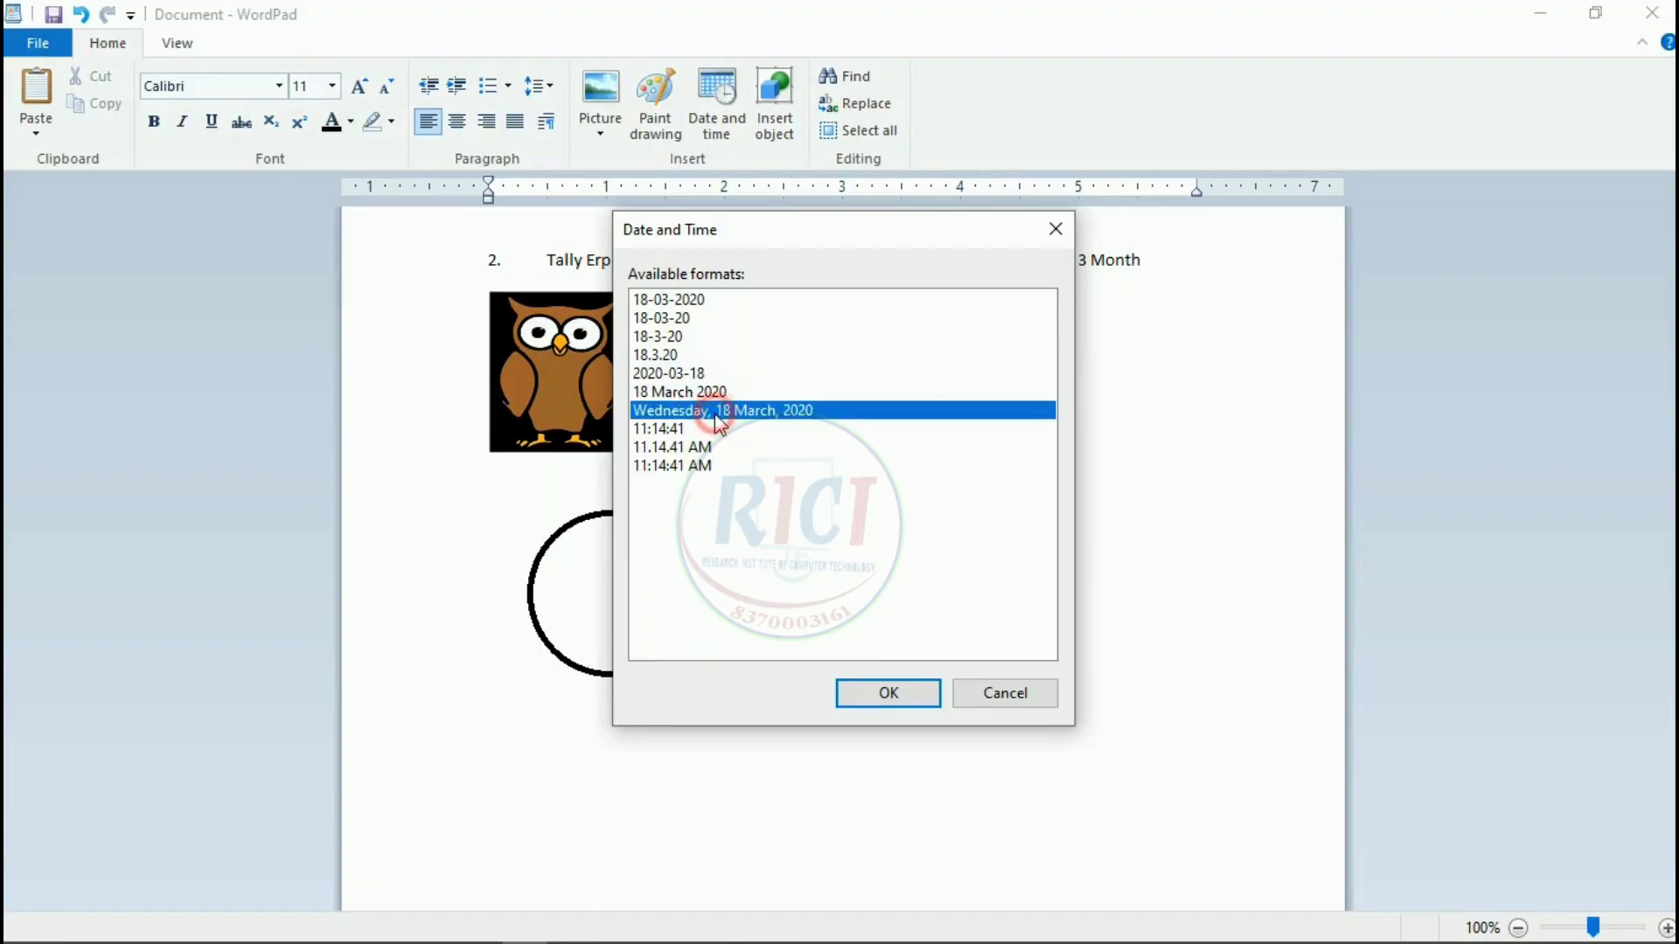
left_click(904, 694)
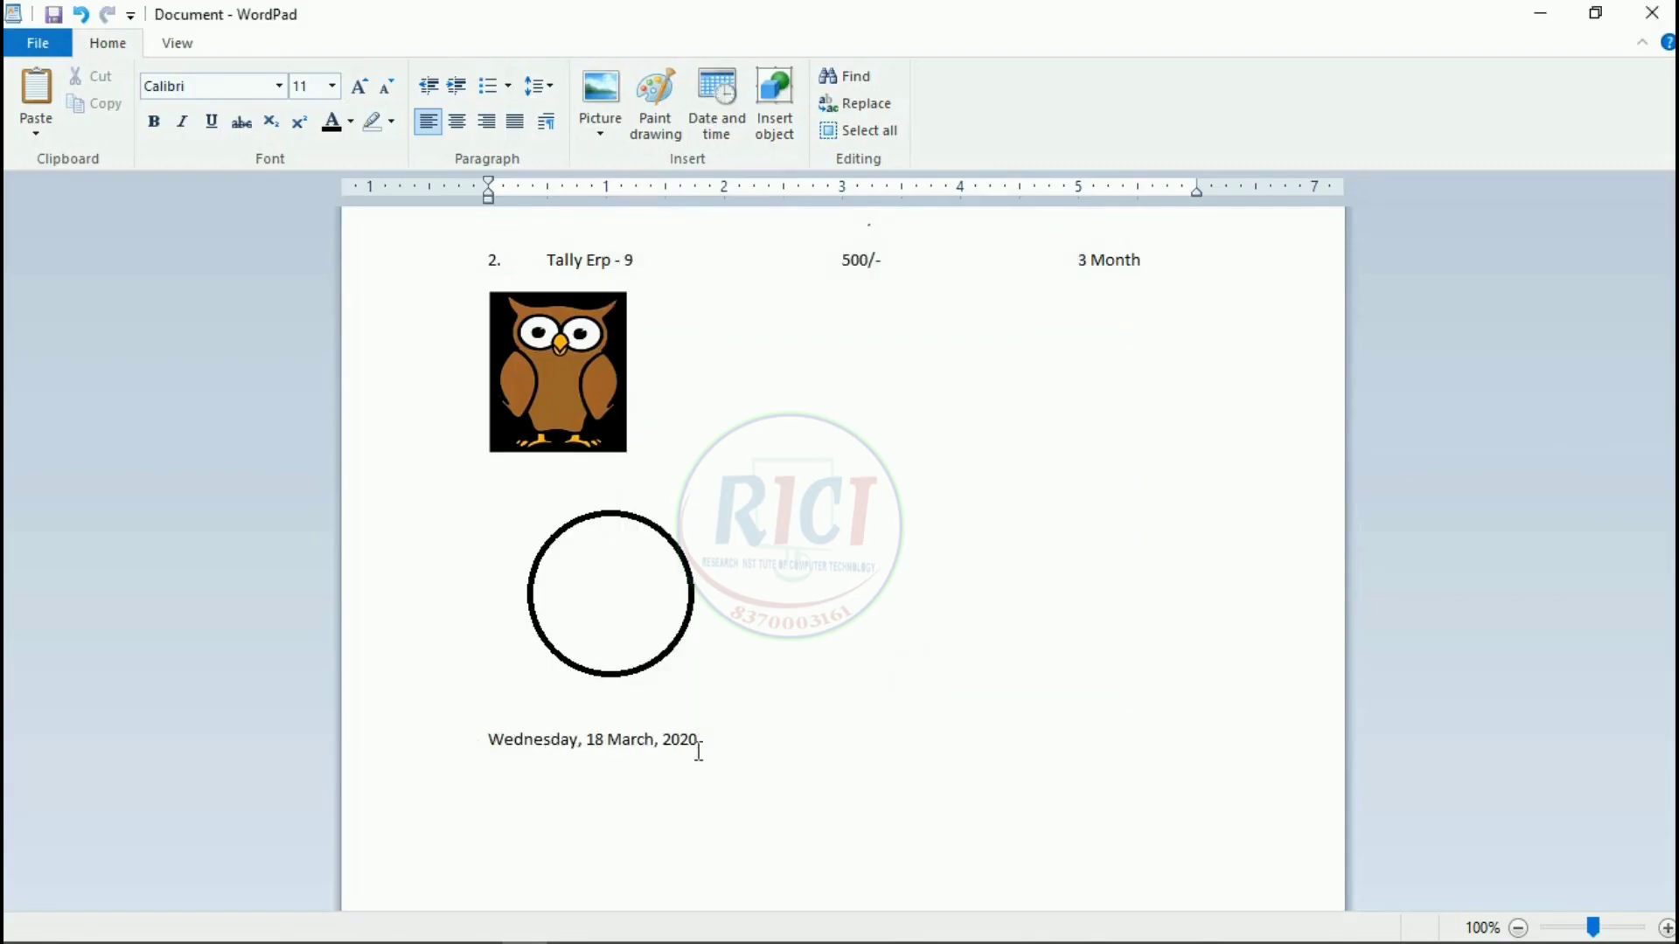
Switch to the "resume" document and examine its layout, from the heading and contact details through the bulleted sections to the declaration and signature.
left_click(779, 139)
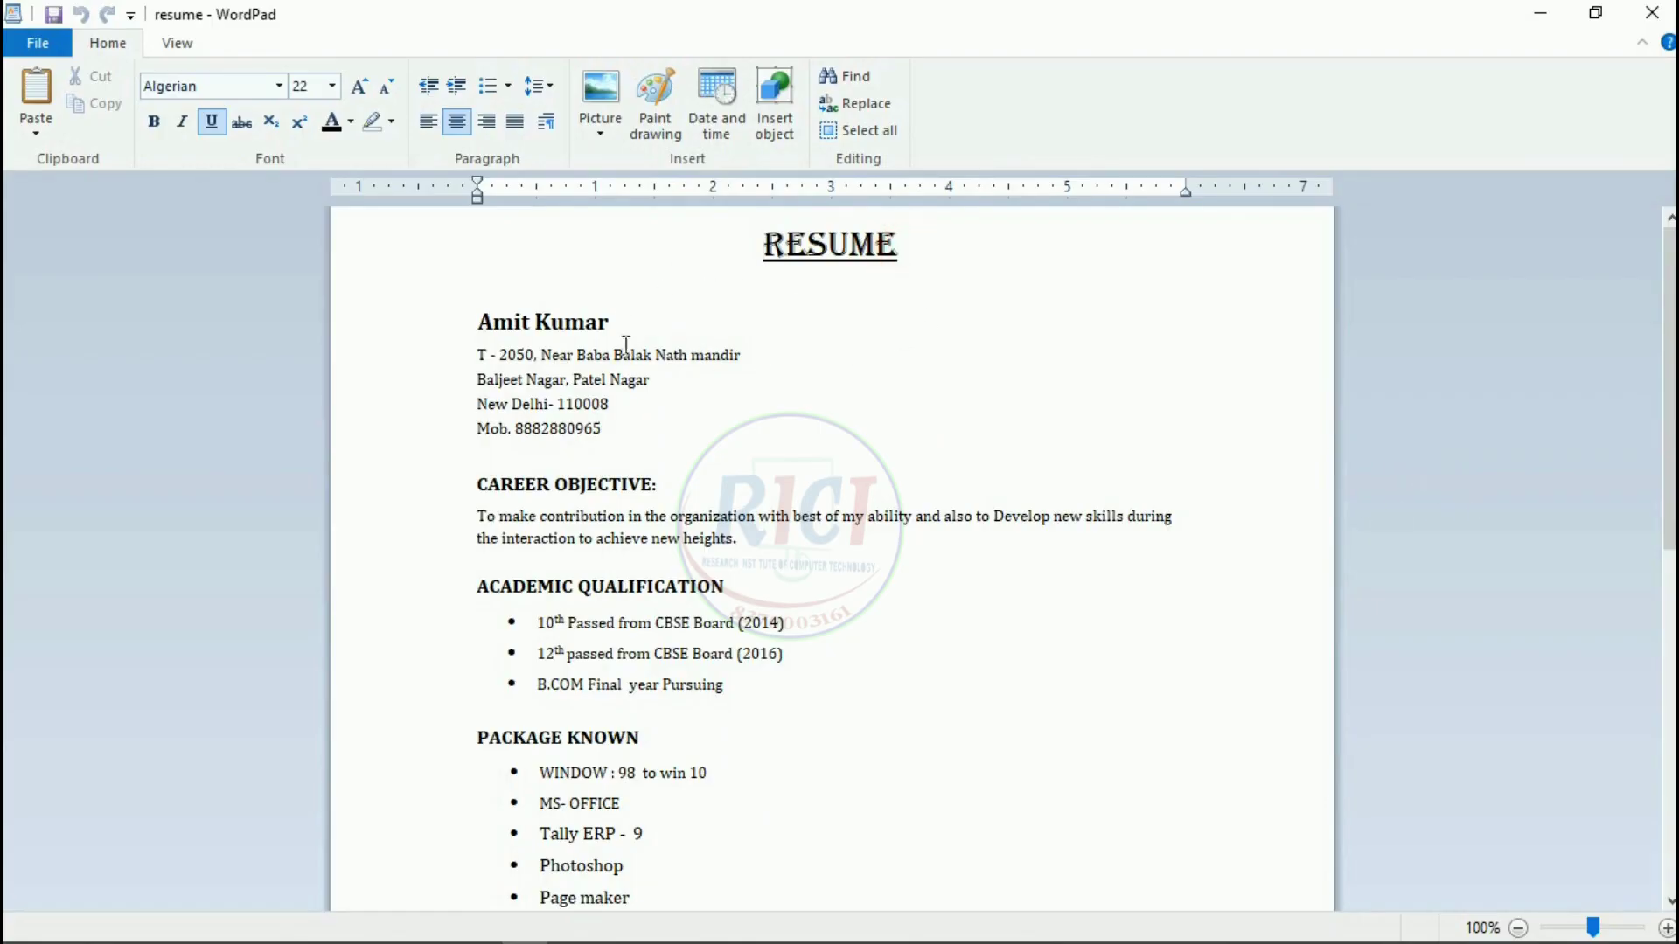
scroll(622, 350, "down", 3)
scroll(626, 386, "down", 14)
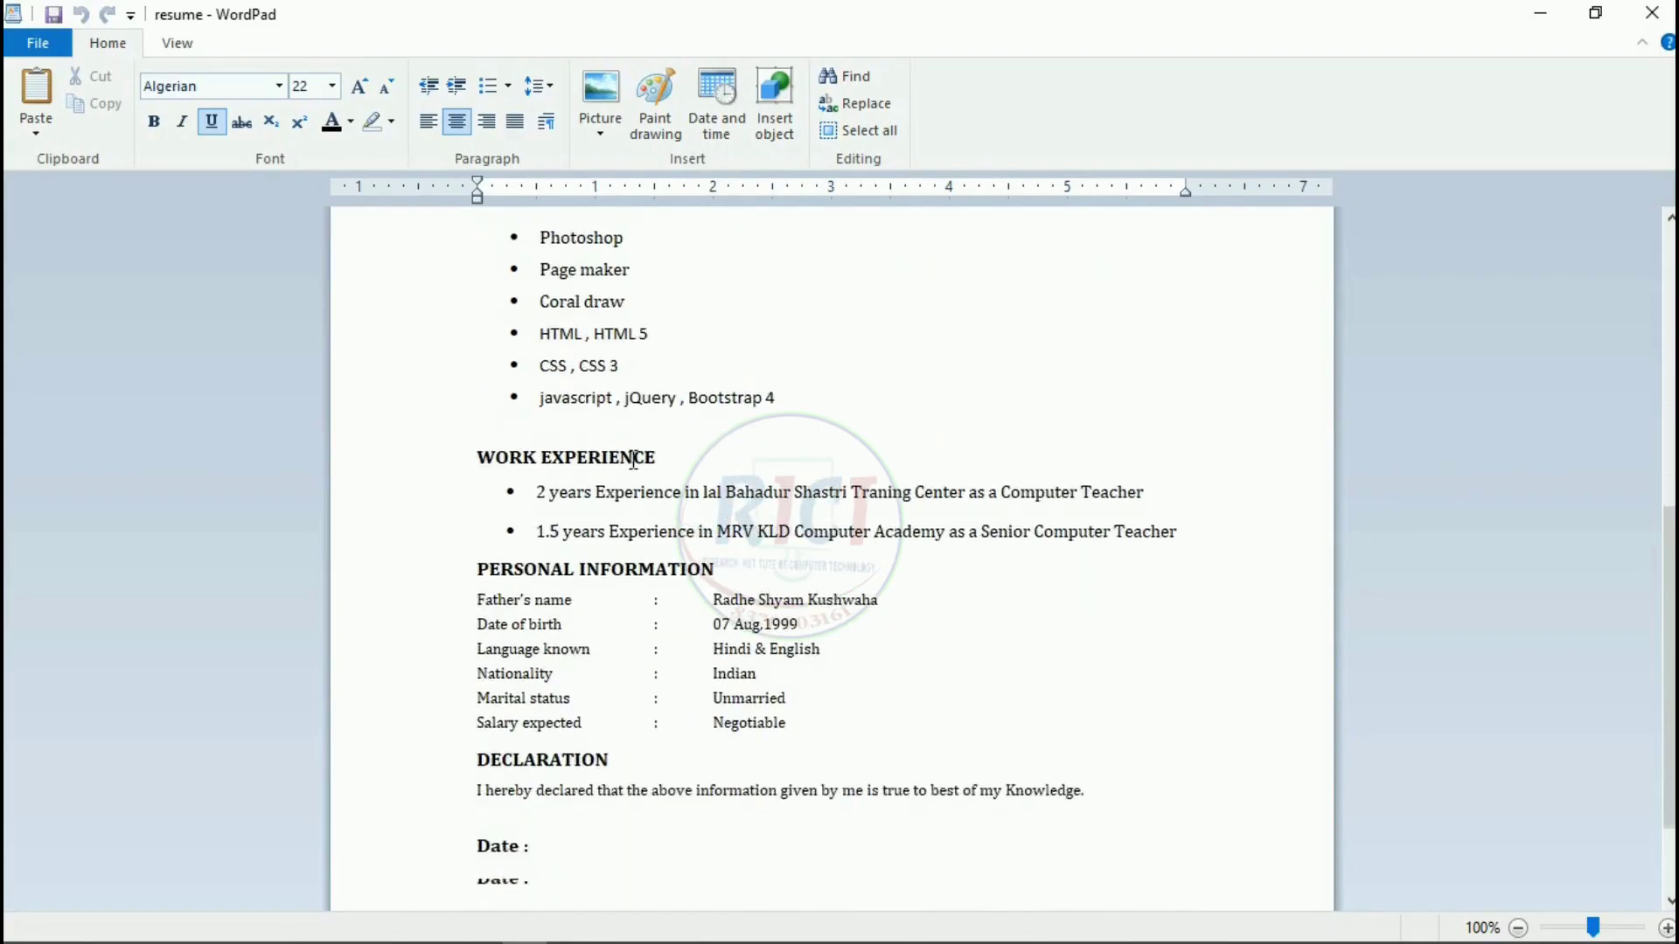
scroll(623, 870, "up", 8)
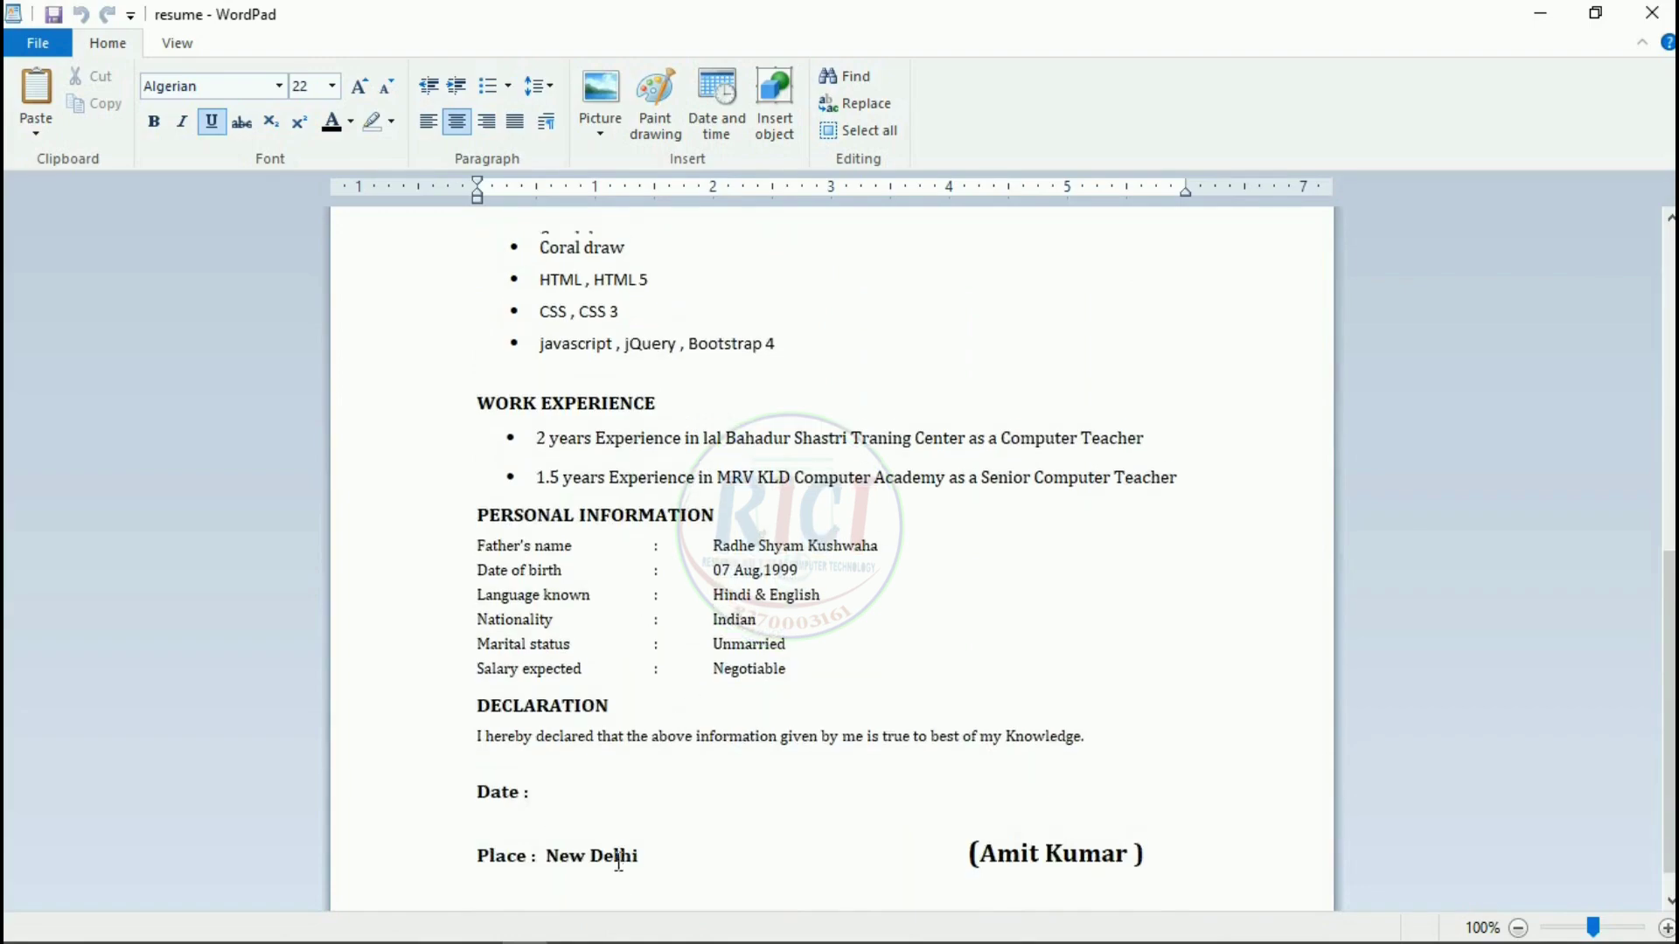
scroll(617, 857, "up", 8)
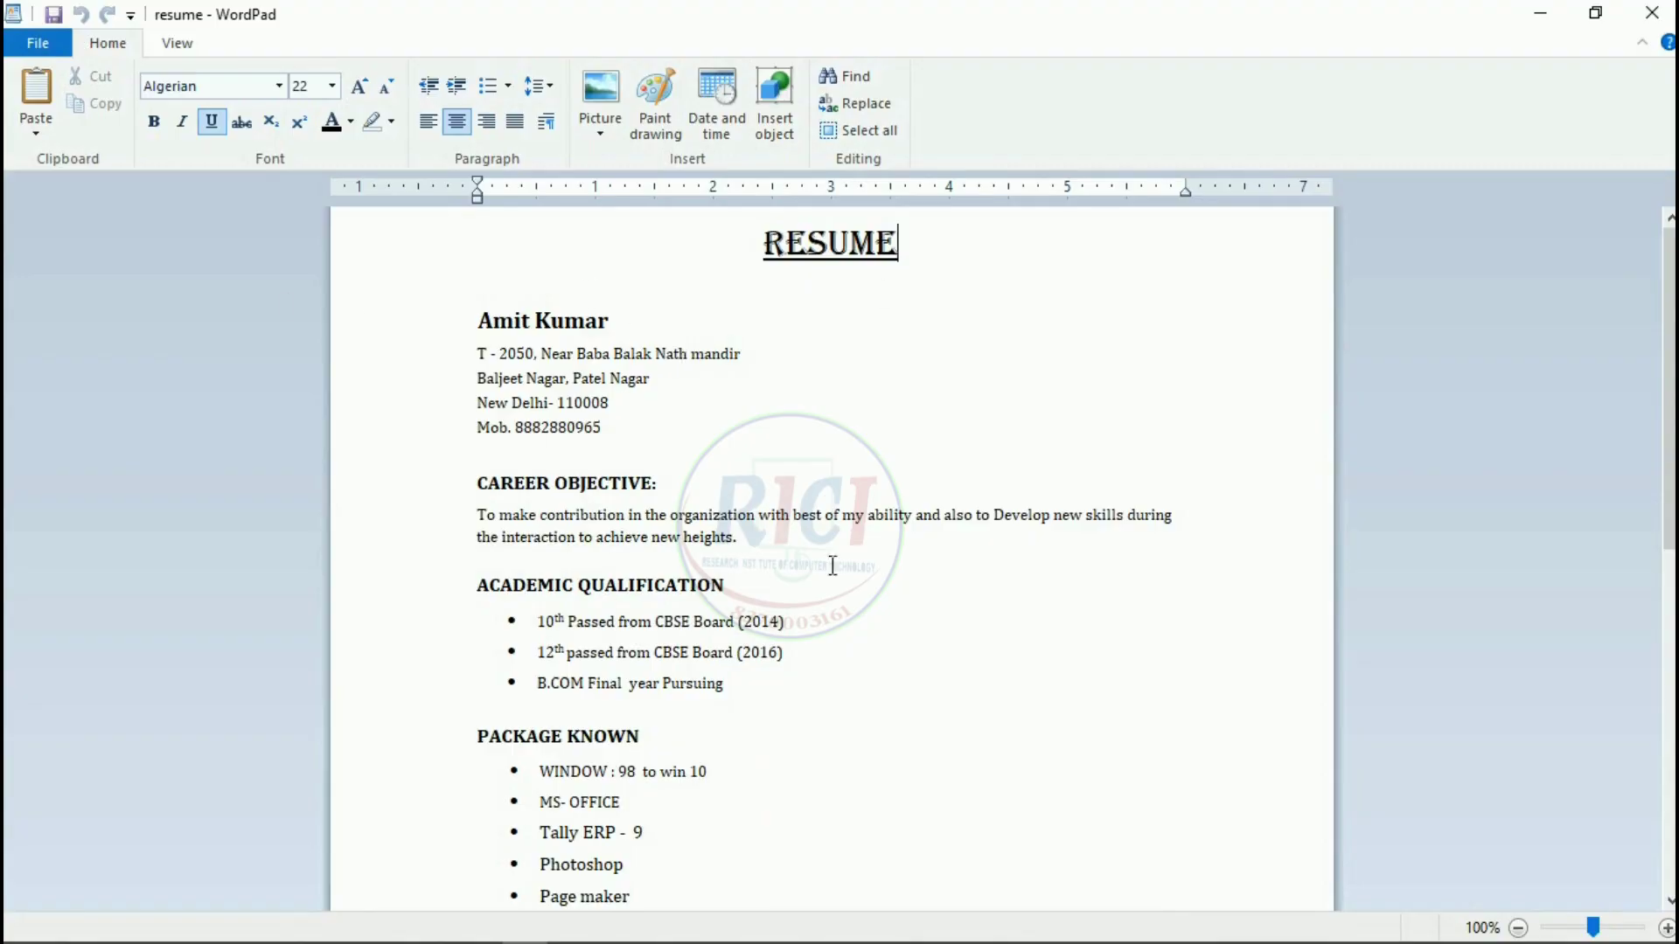
left_click(470, 322)
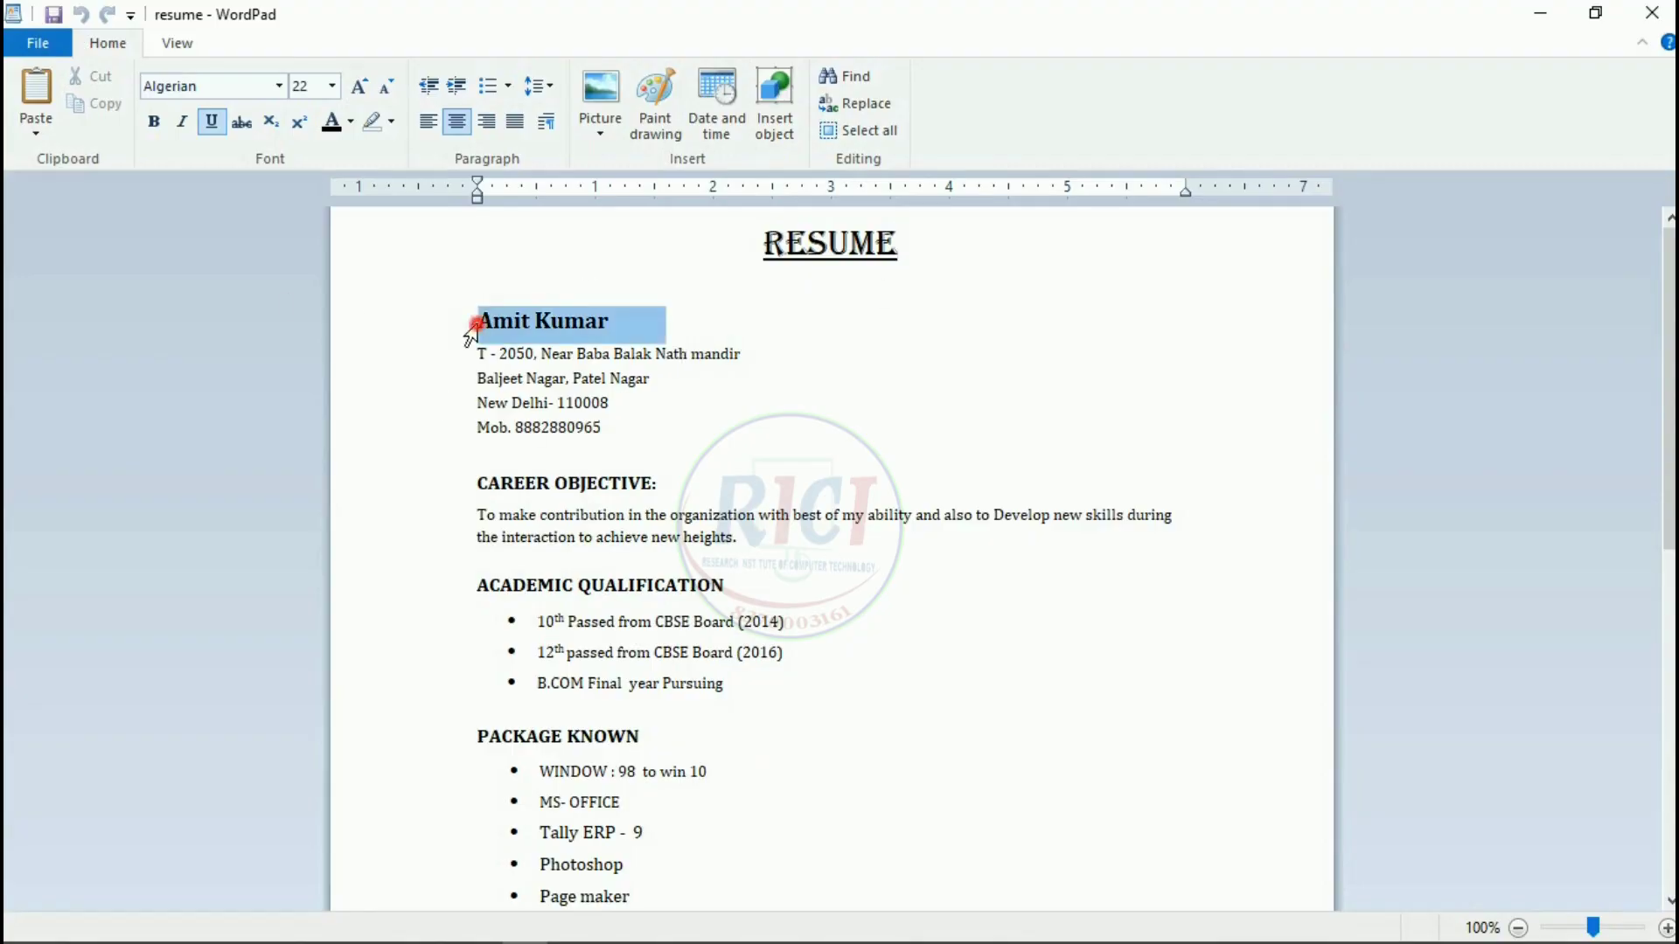
left_click(617, 327)
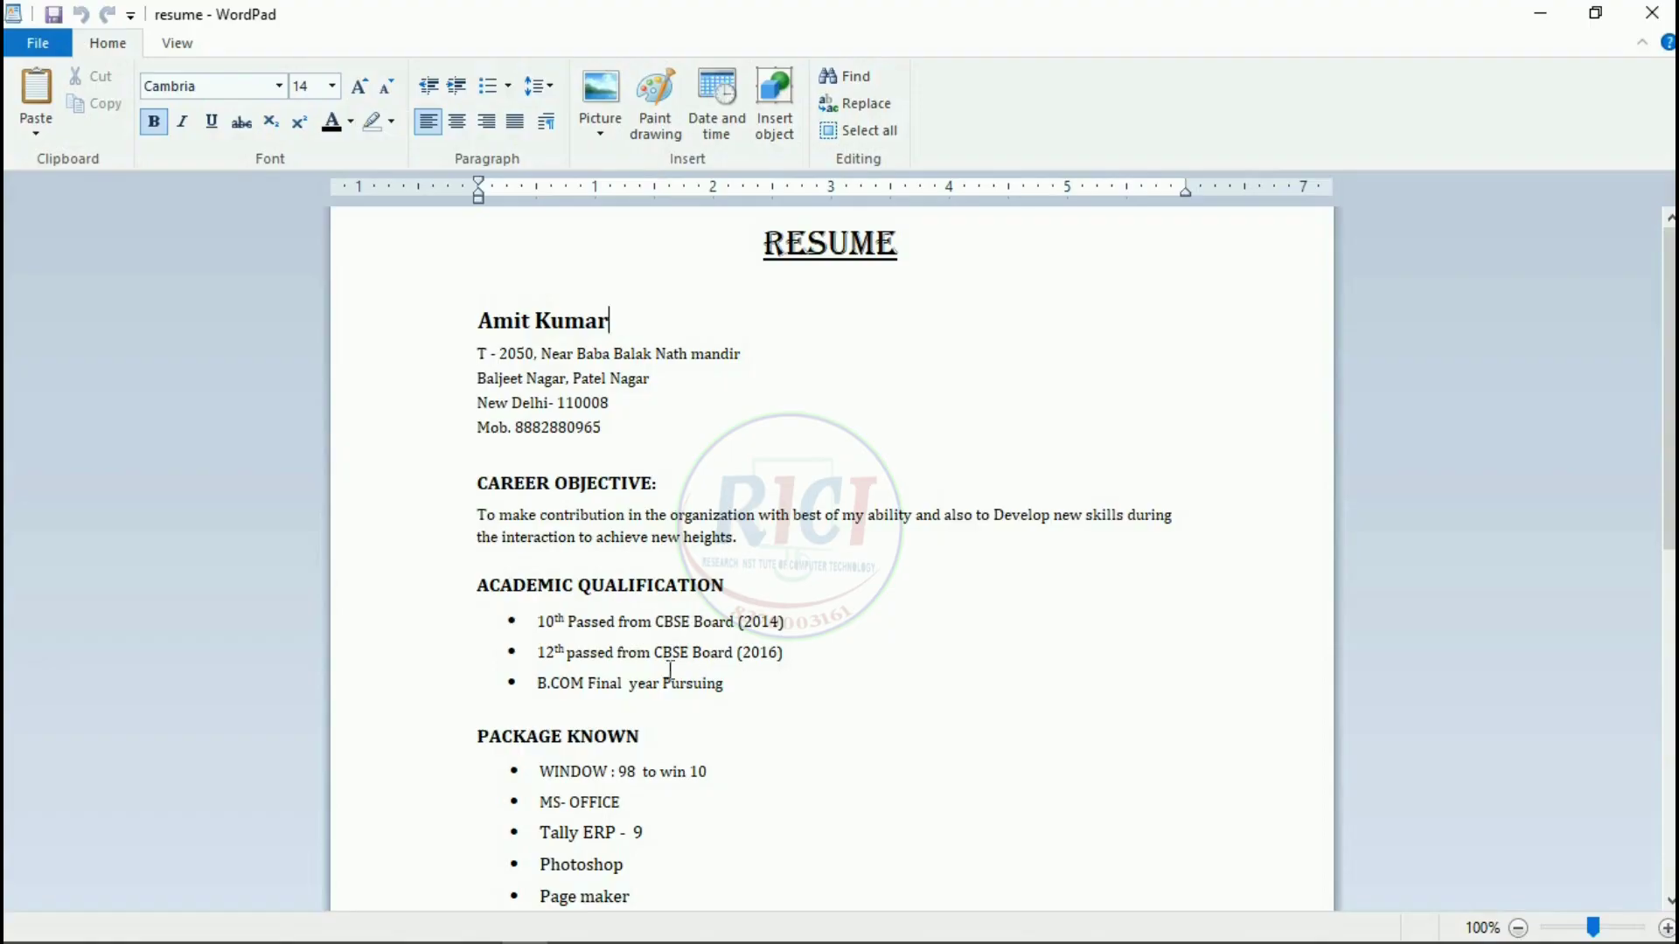
scroll(648, 649, "down", 5)
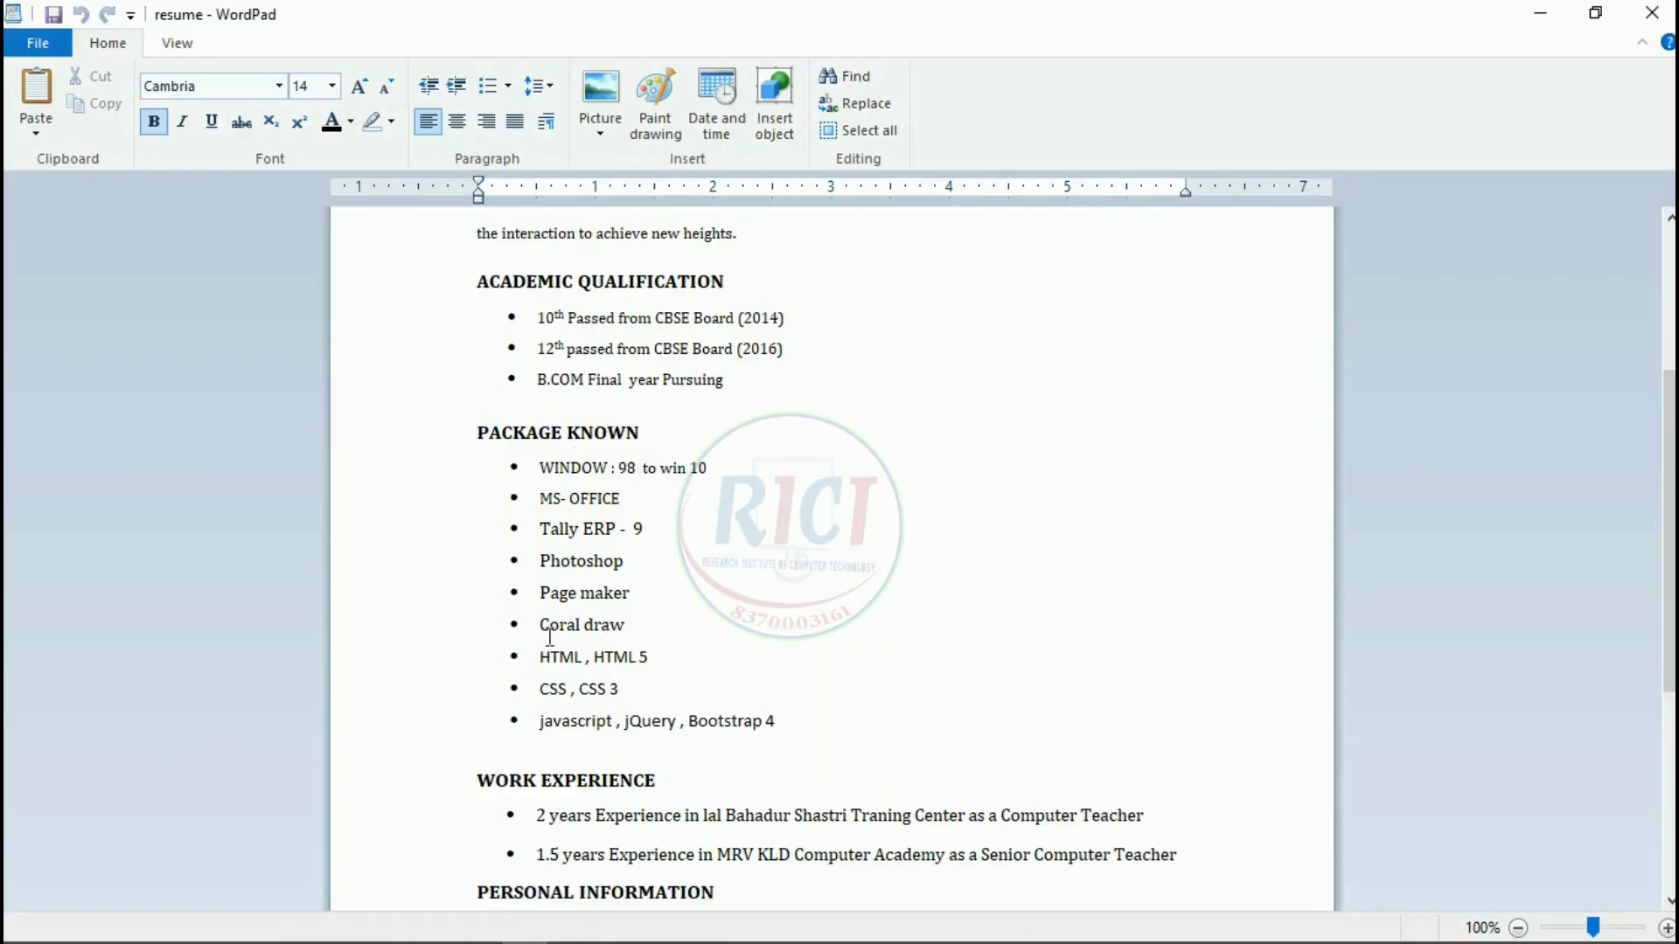
scroll(659, 758, "down", 4)
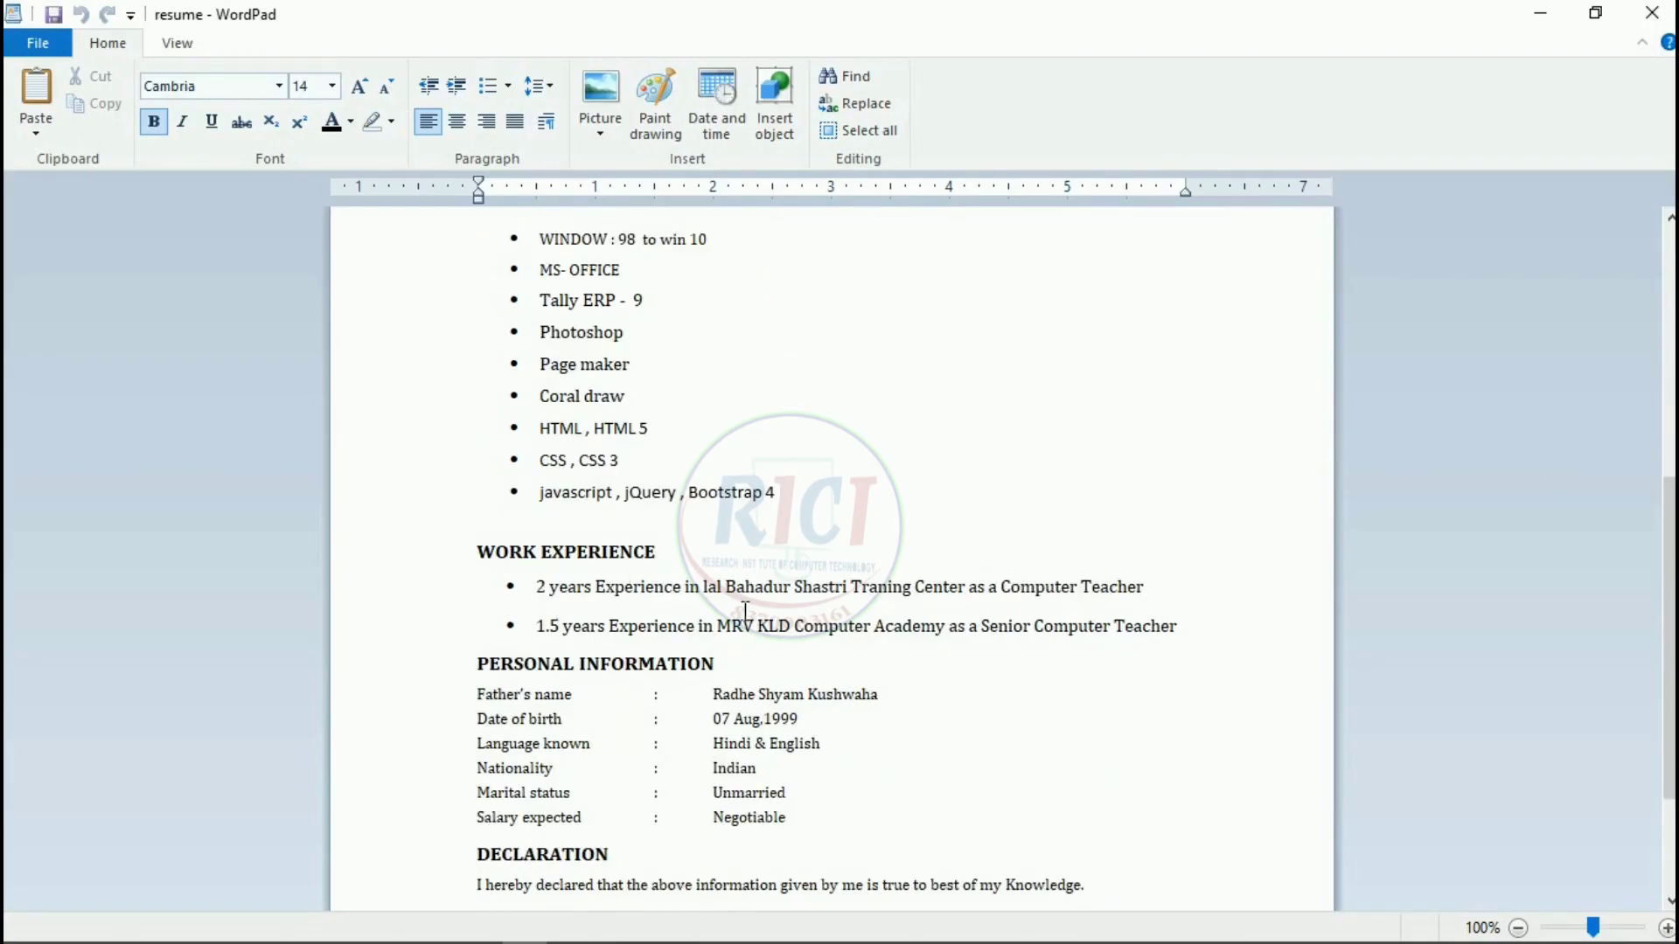
scroll(731, 610, "down", 3)
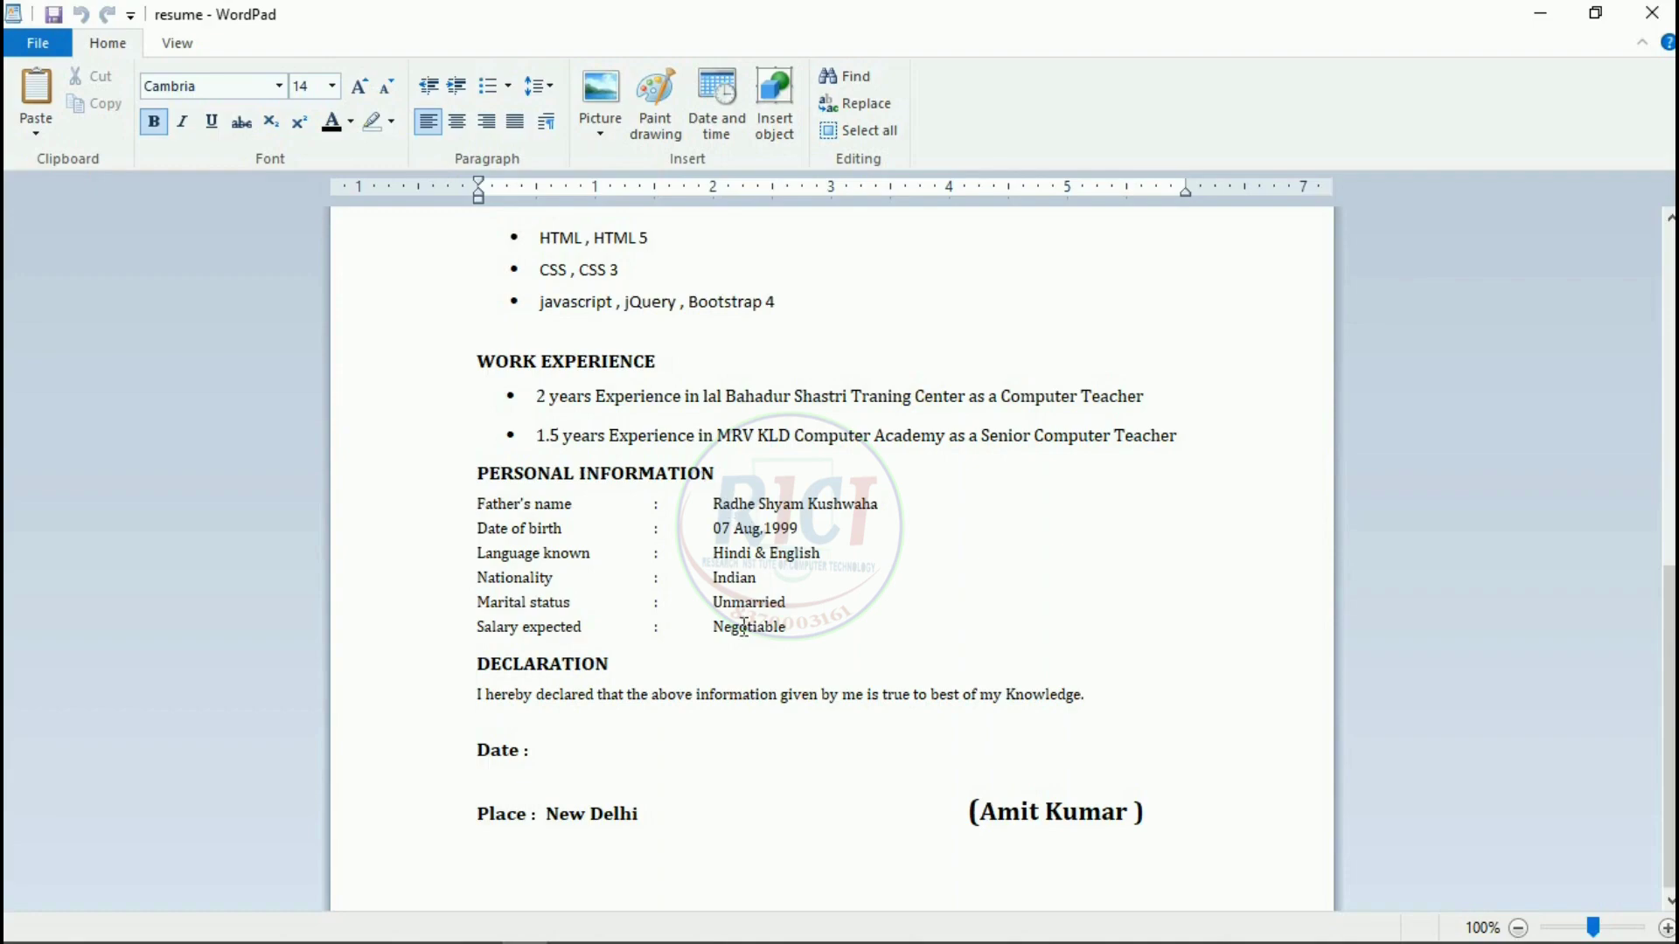
scroll(698, 724, "up", 1)
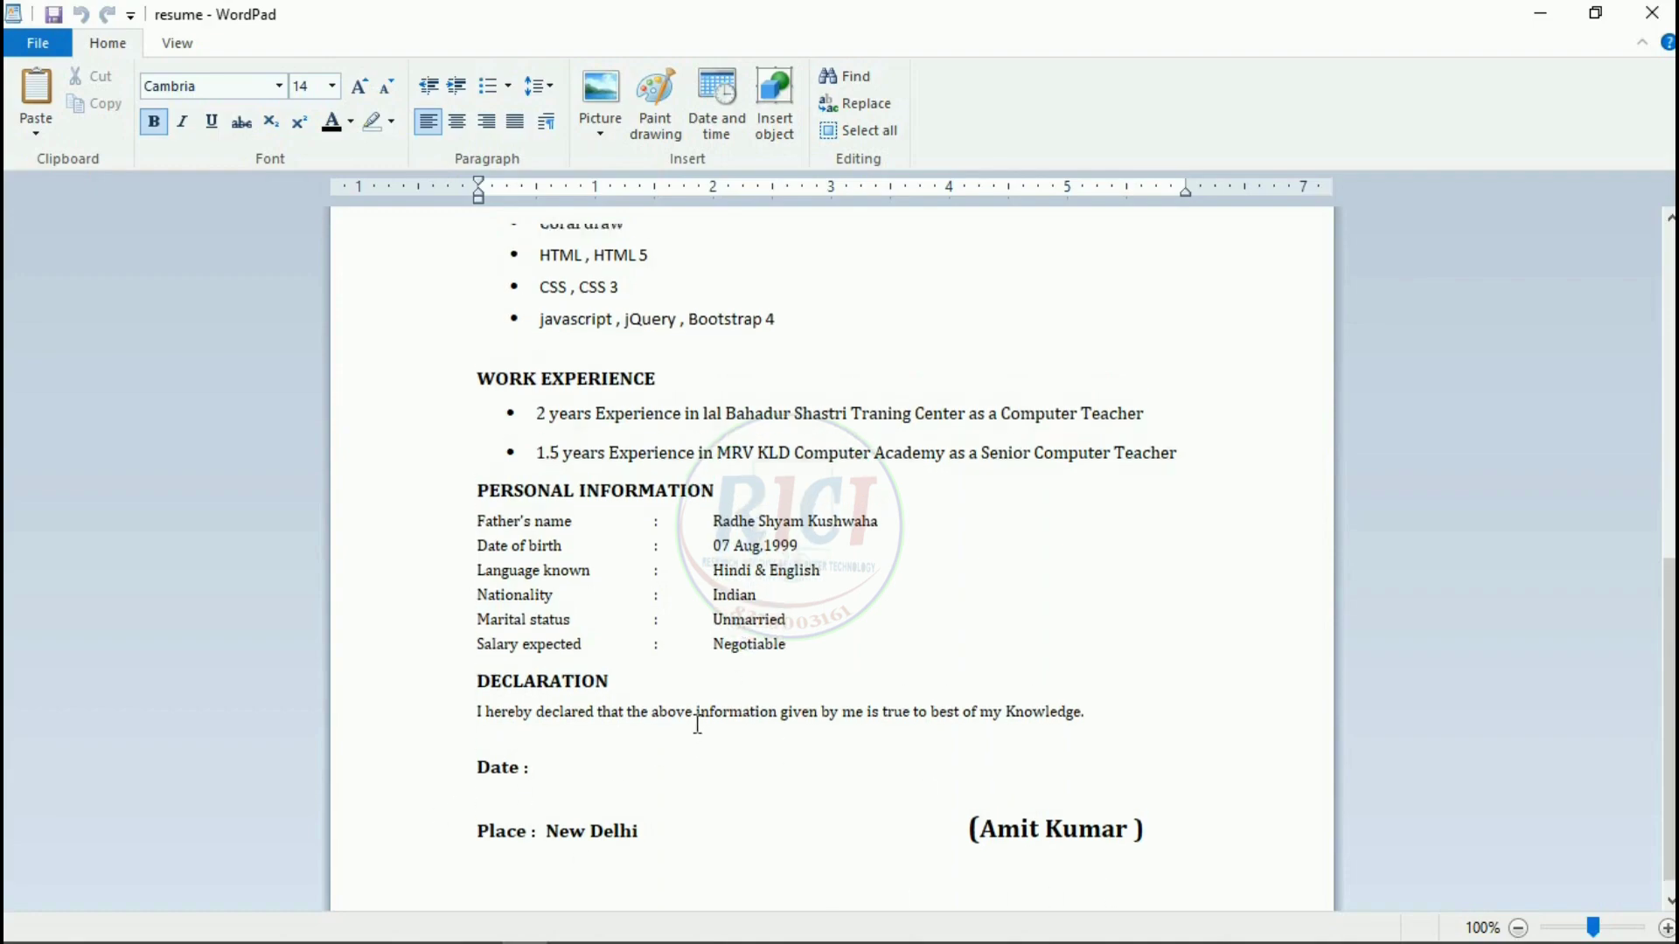
scroll(674, 713, "up", 11)
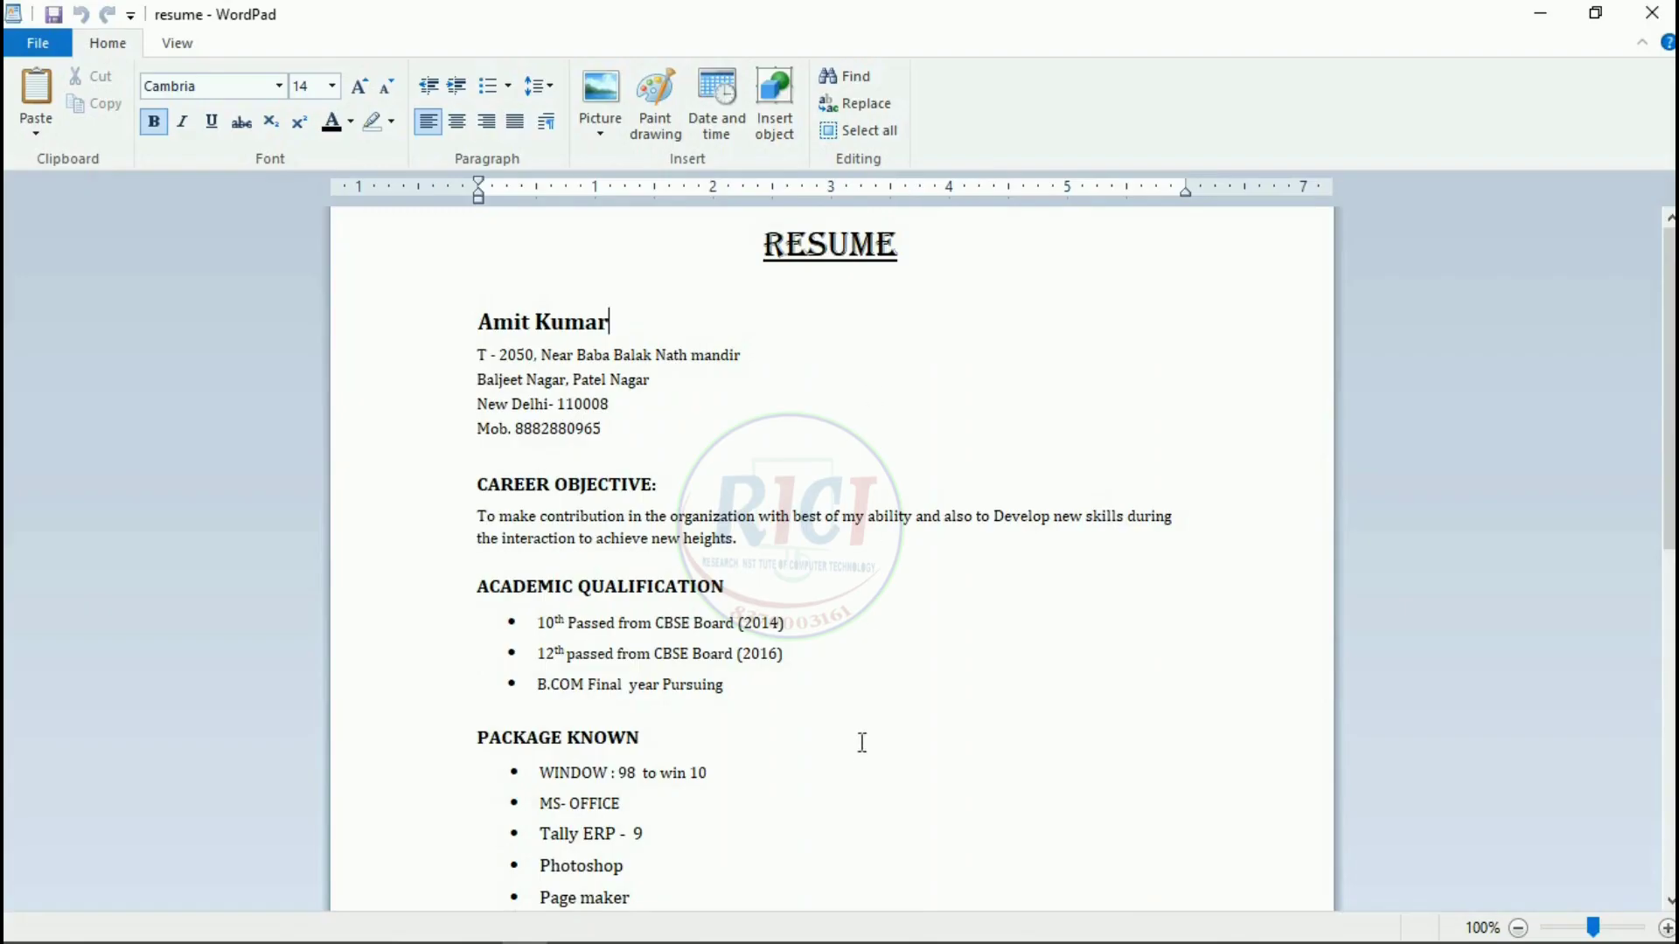
scroll(863, 743, "down", 8)
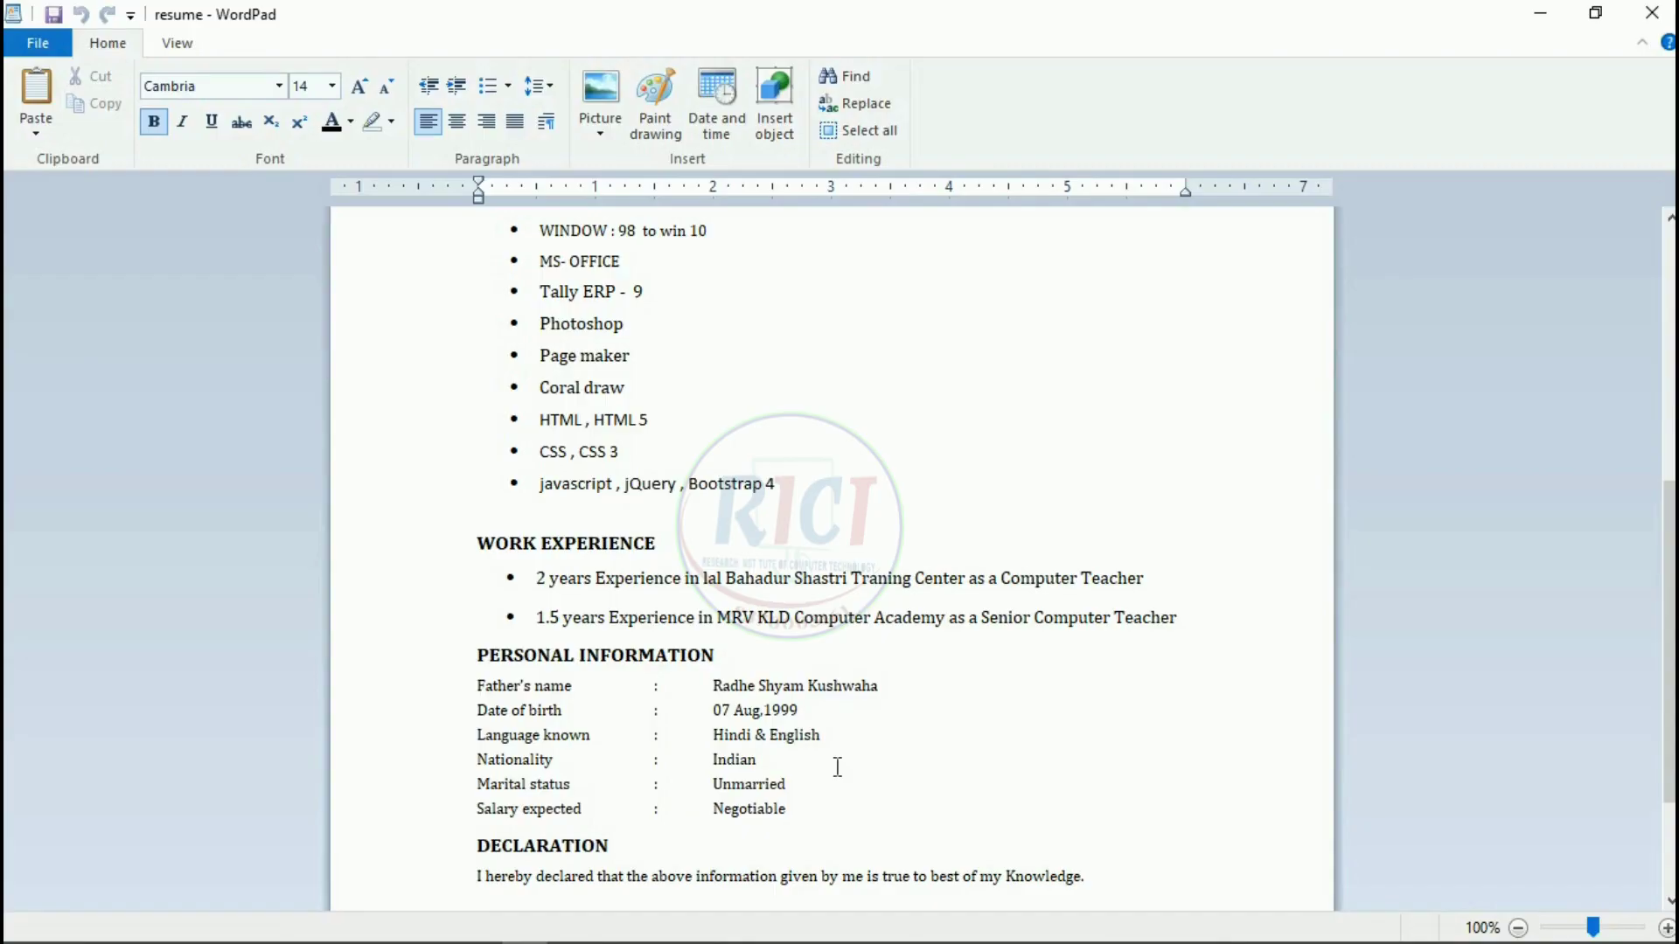
scroll(837, 767, "up", 10)
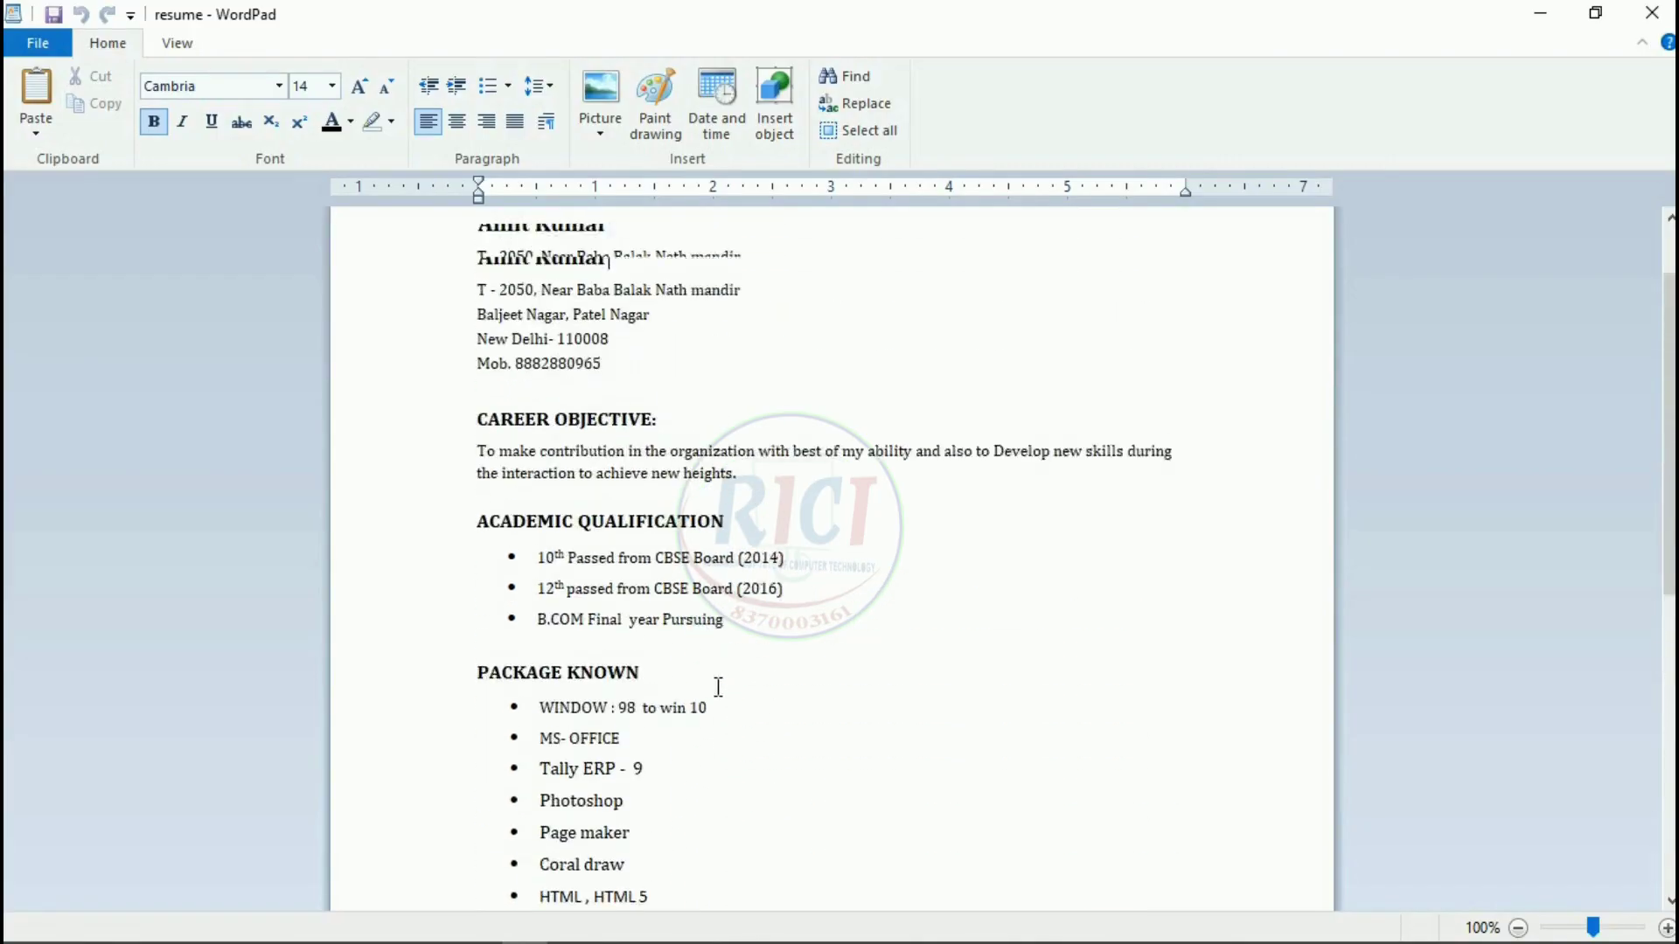